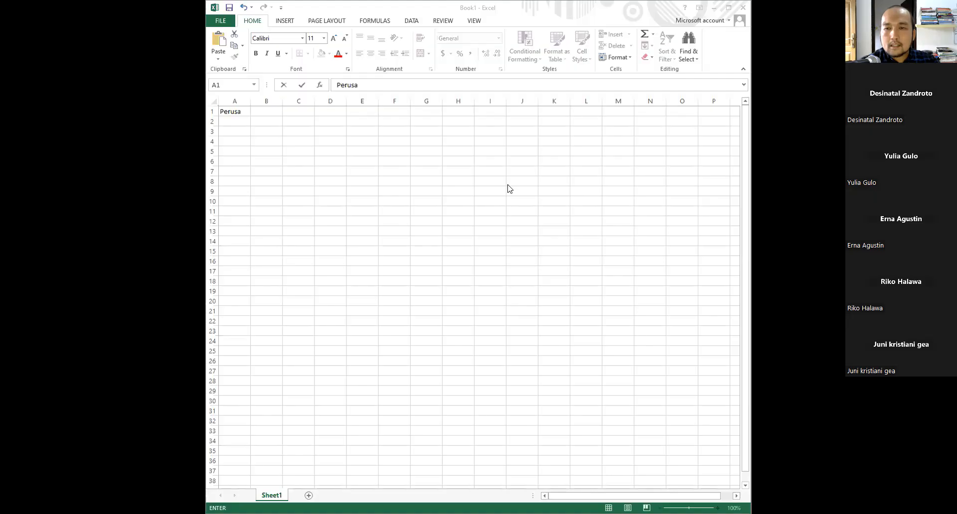
- Maximize the workbook window and complete the title in A1 as "Perusahaan Roti Meluarkan Produk Roti dengan Persamaan"
{"action": "left_click", "coordinate": [727, 9]}
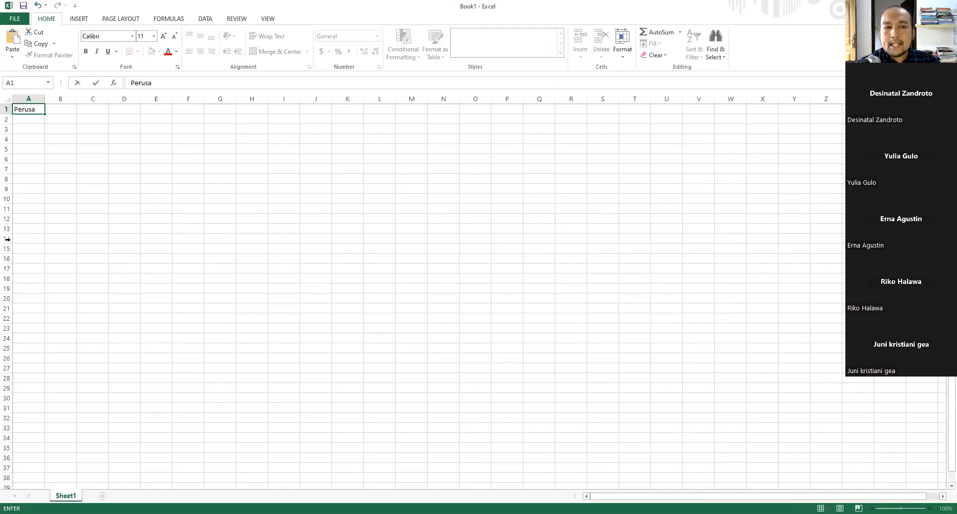
{"action": "type", "text": "haan Roti "}
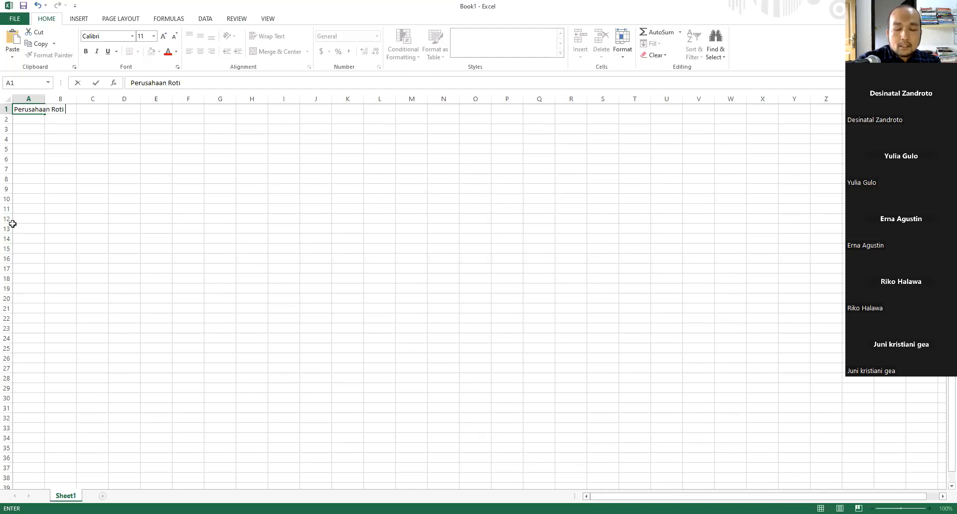
{"action": "type", "text": "Melu"}
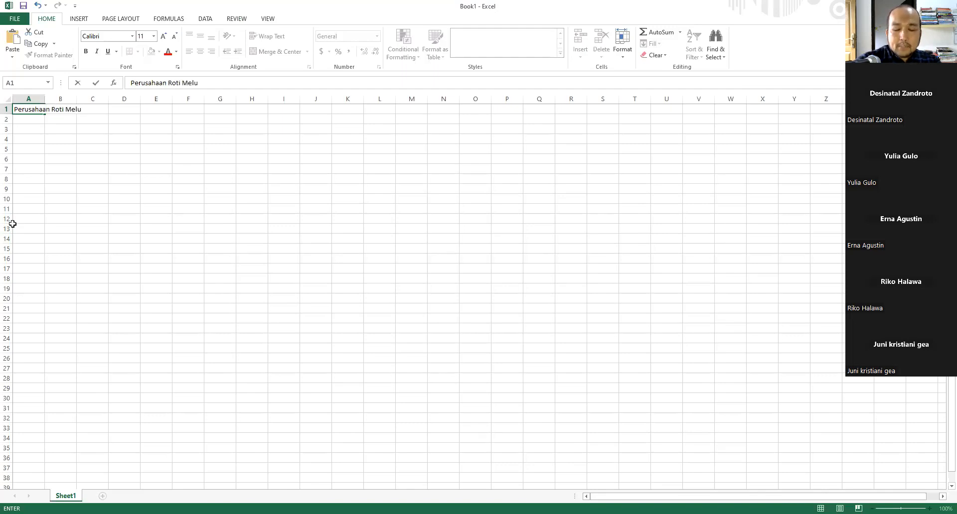
{"action": "type", "text": "arkan "}
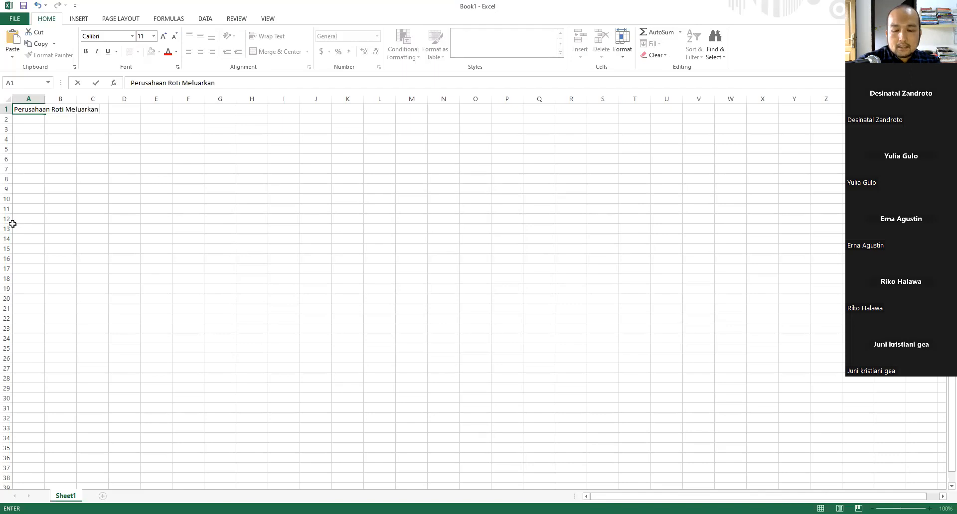
{"action": "type", "text": "Produk Ro"}
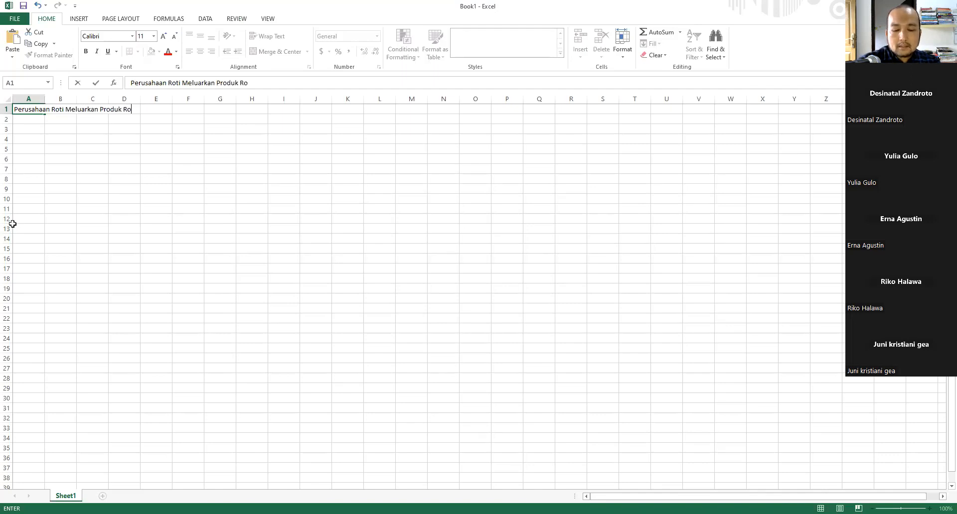
{"action": "type", "text": "ti den gan"}
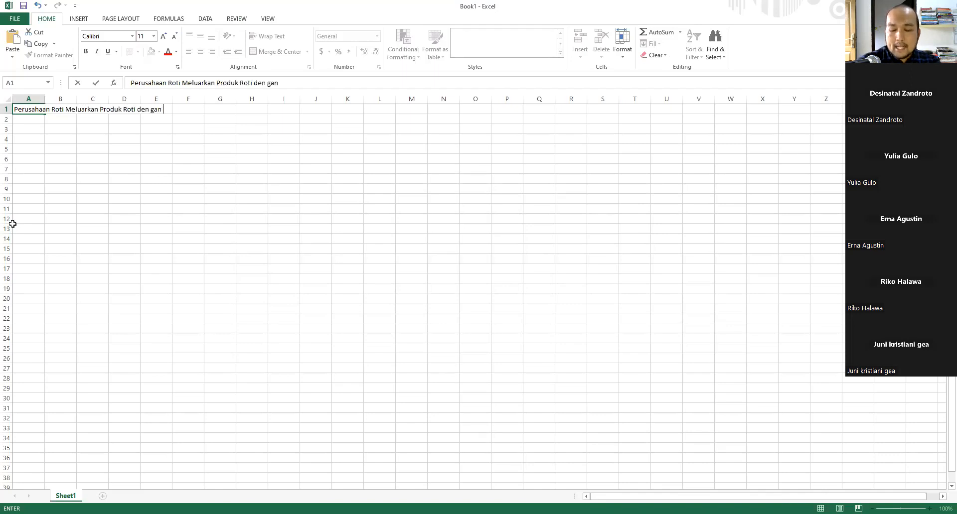
{"action": "key", "text": "BackSpace"}
{"action": "key", "text": "BackSpace"}
{"action": "key", "text": "BackSpace"}
{"action": "key", "text": "BackSpace"}
{"action": "type", "text": "gan "}
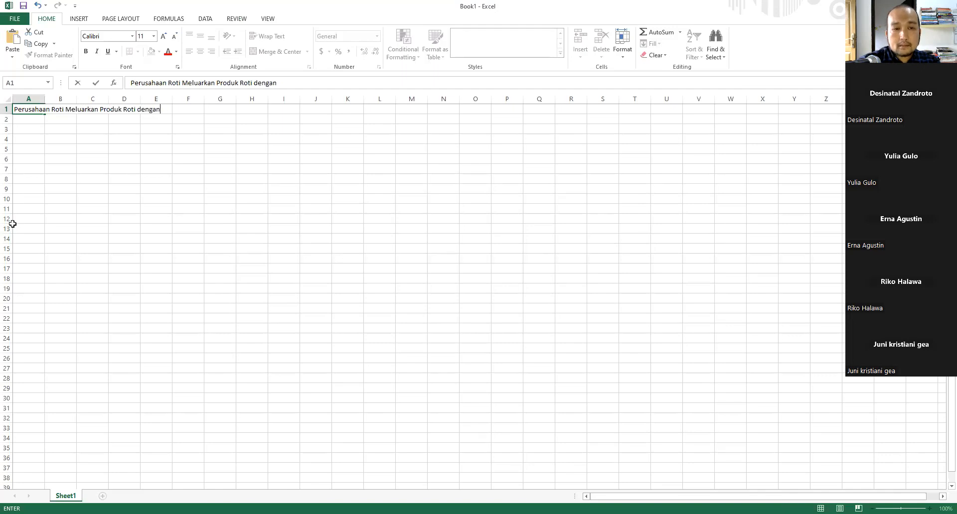
{"action": "type", "text": "Persa"}
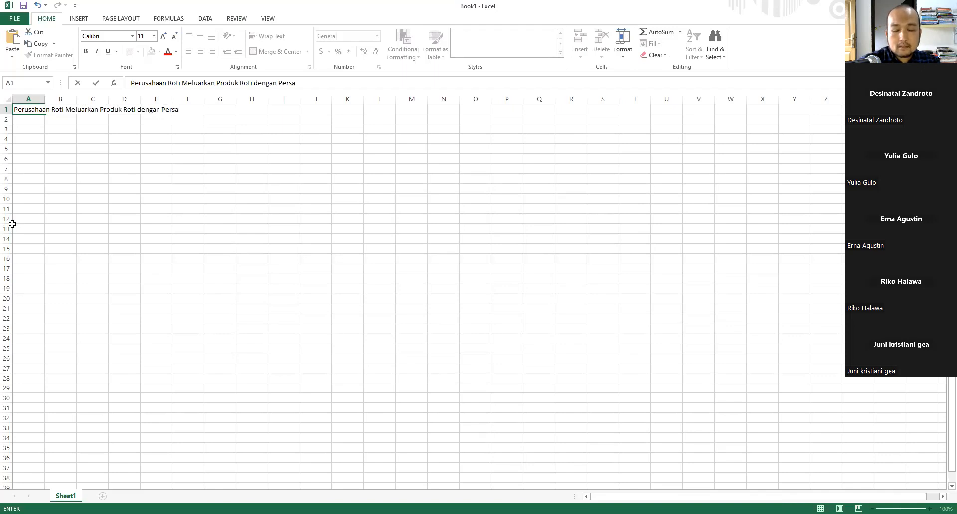
{"action": "type", "text": "maan"}
{"action": "key", "text": "Return"}
{"action": "key", "text": "Up"}
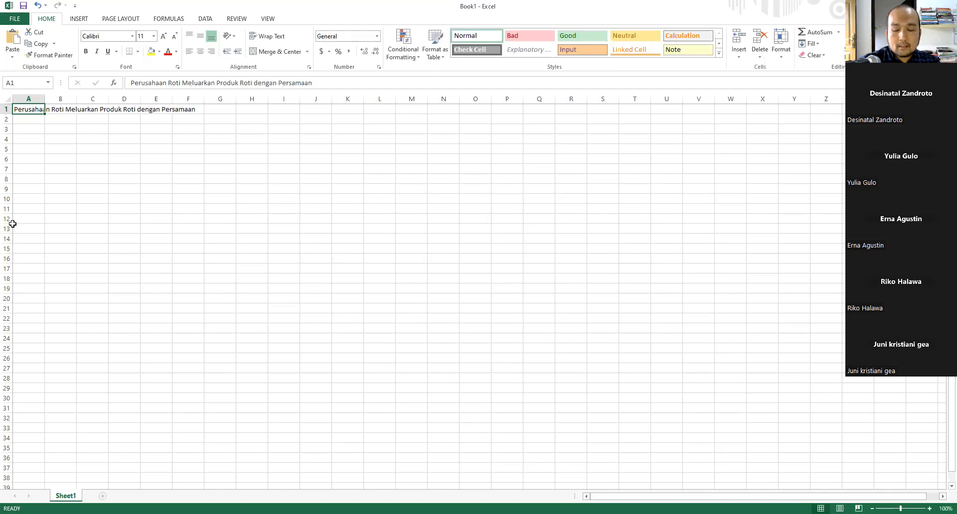
- Enter "Qd Quantity Of demand Permintaan akan roti QD=60-10P" in cell A3
{"action": "key", "text": "Down"}
{"action": "key", "text": "Down"}
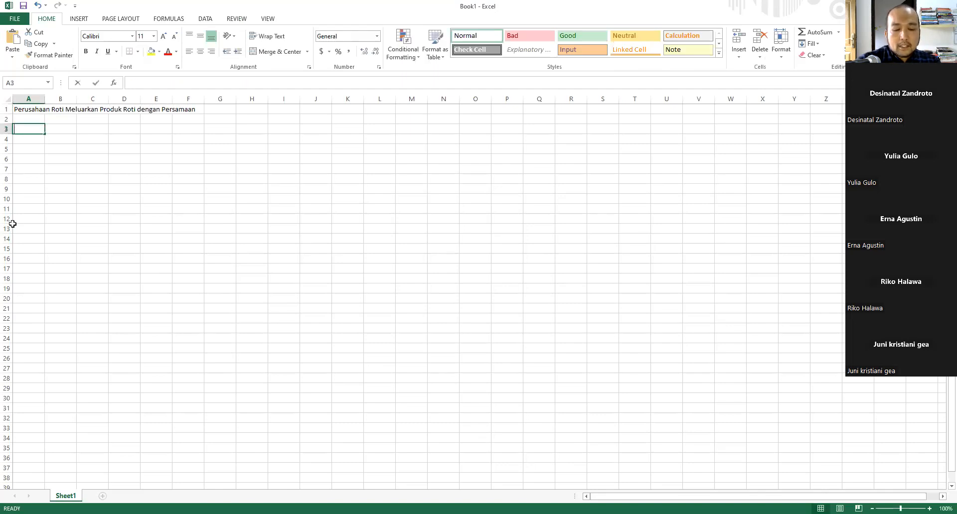
{"action": "type", "text": "Qd"}
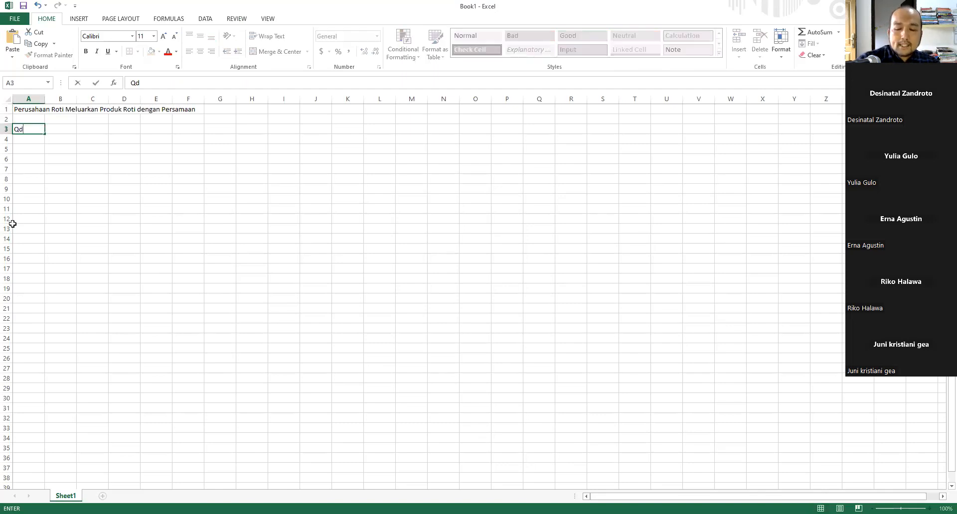
{"action": "type", "text": " Qu"}
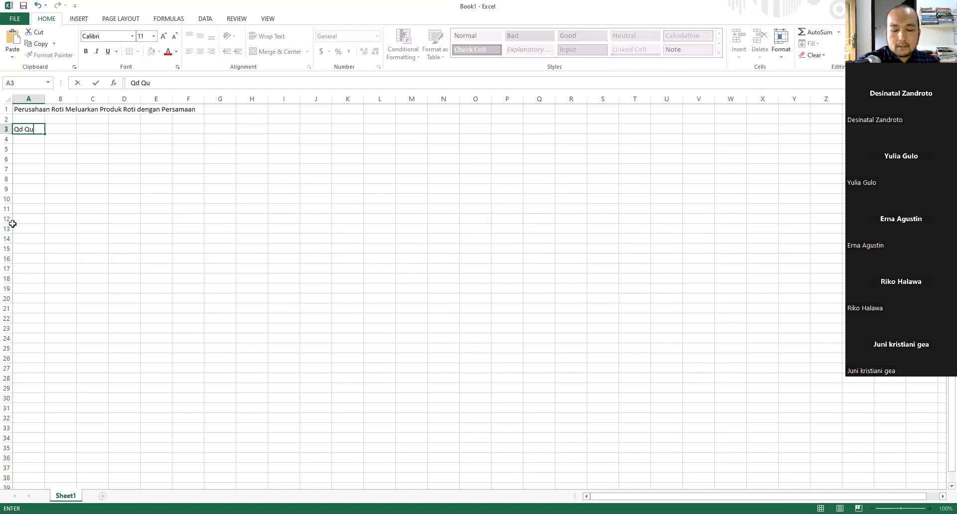
{"action": "type", "text": "antity Of demand "}
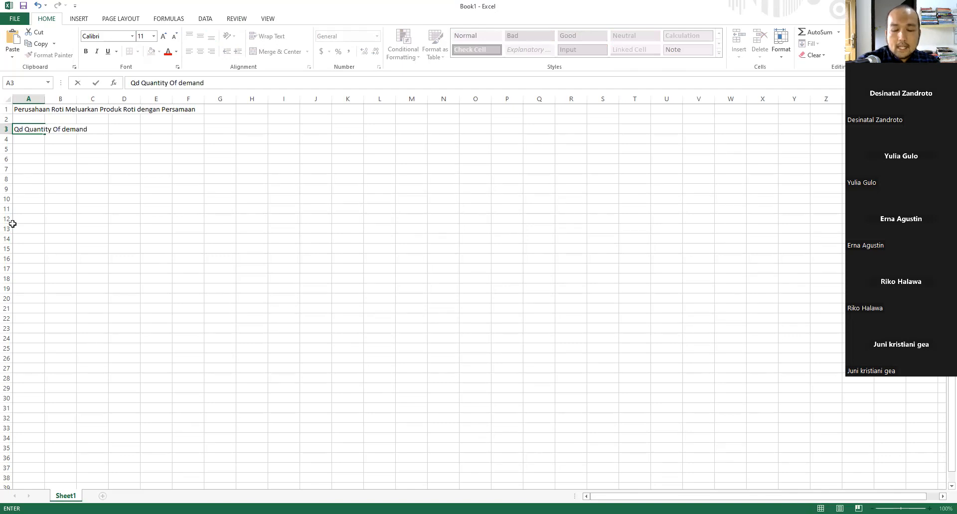
{"action": "type", "text": "PEr"}
{"action": "key", "text": "BackSpace"}
{"action": "key", "text": "BackSpace"}
{"action": "type", "text": "er"}
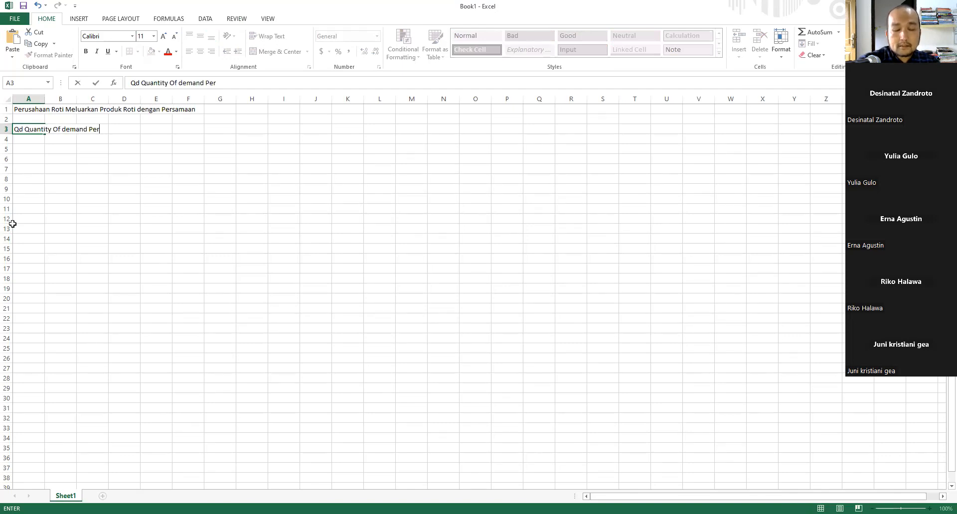
{"action": "type", "text": "mintaan akan "}
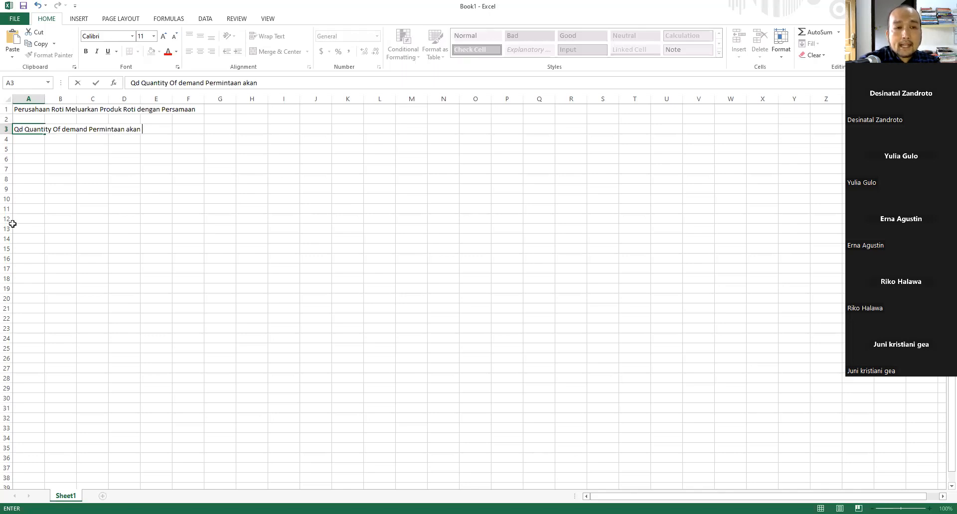
{"action": "type", "text": "ro"}
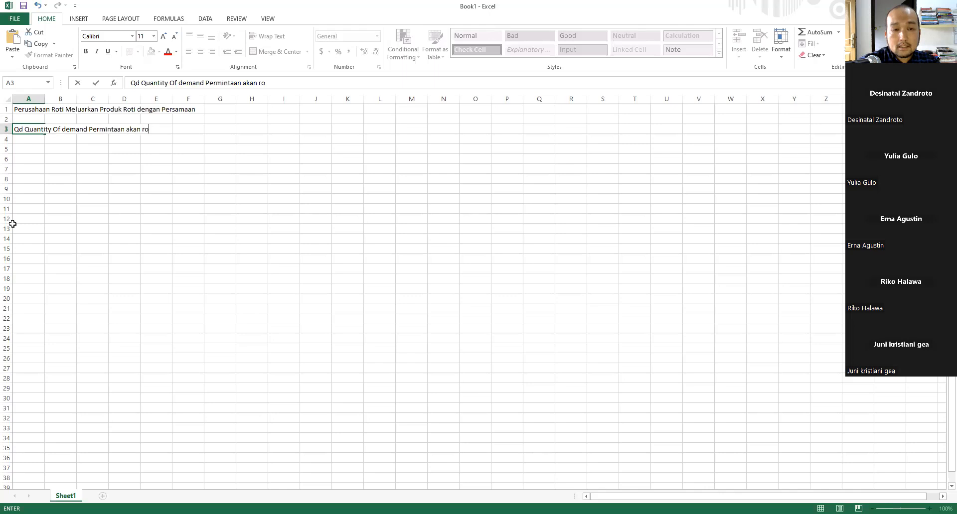
{"action": "type", "text": "ti QD="}
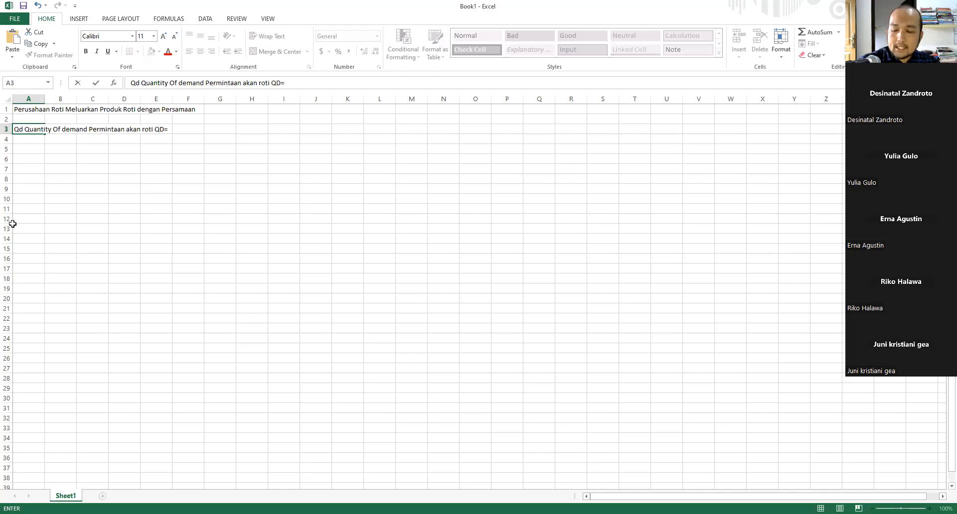
{"action": "type", "text": "60-10P"}
{"action": "key", "text": "Return"}
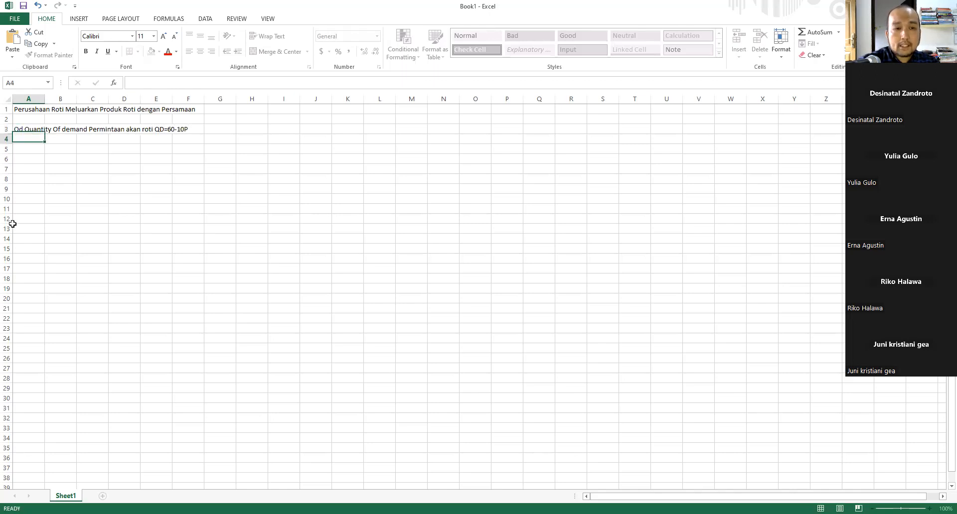
- Enter "Qs Quantity Of Supply Penawaran Akan Roti Qs =5+15" in cell A4
{"action": "left_click", "coordinate": [15, 129]}
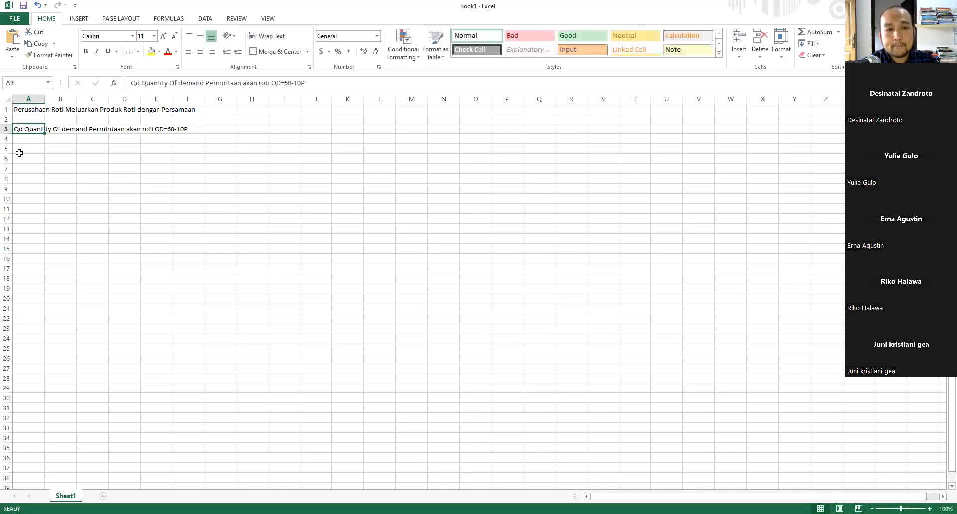
{"action": "left_click", "coordinate": [21, 144]}
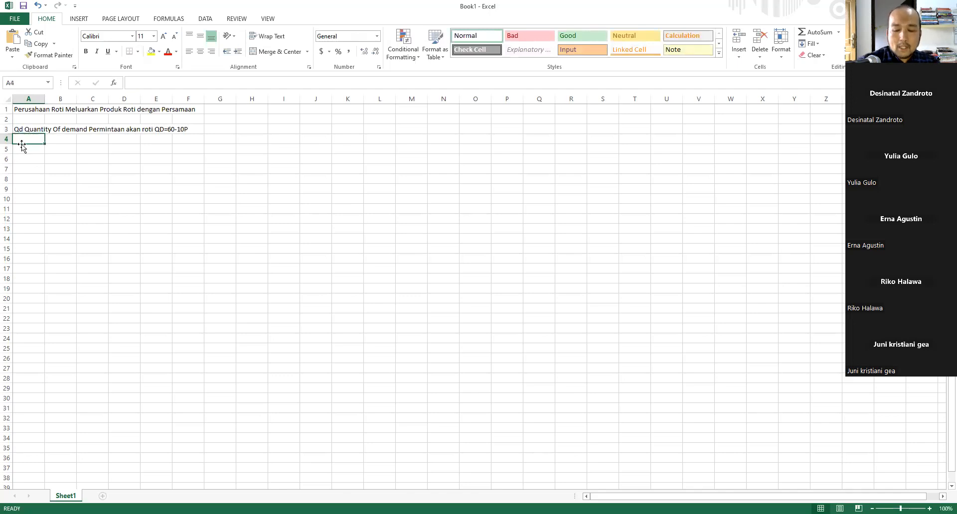
{"action": "type", "text": "Qs"}
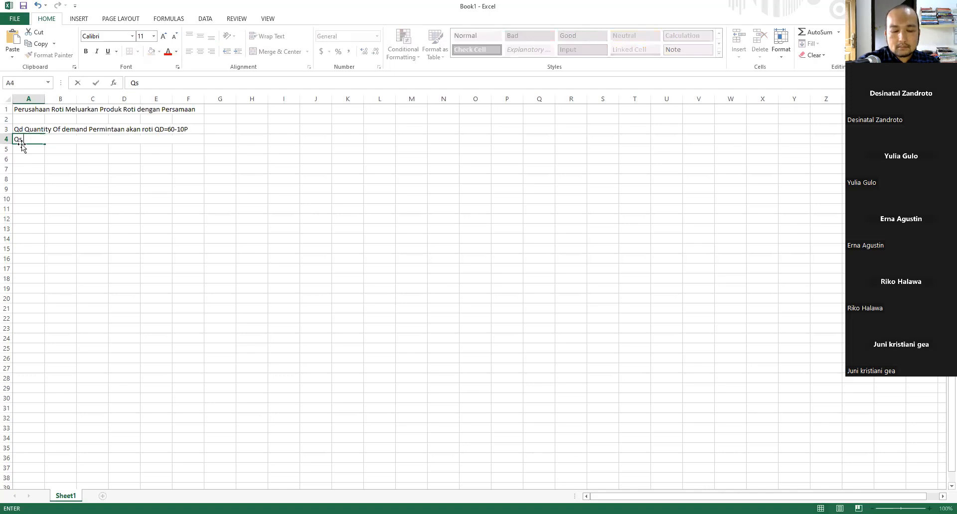
{"action": "type", "text": " Quantitty"}
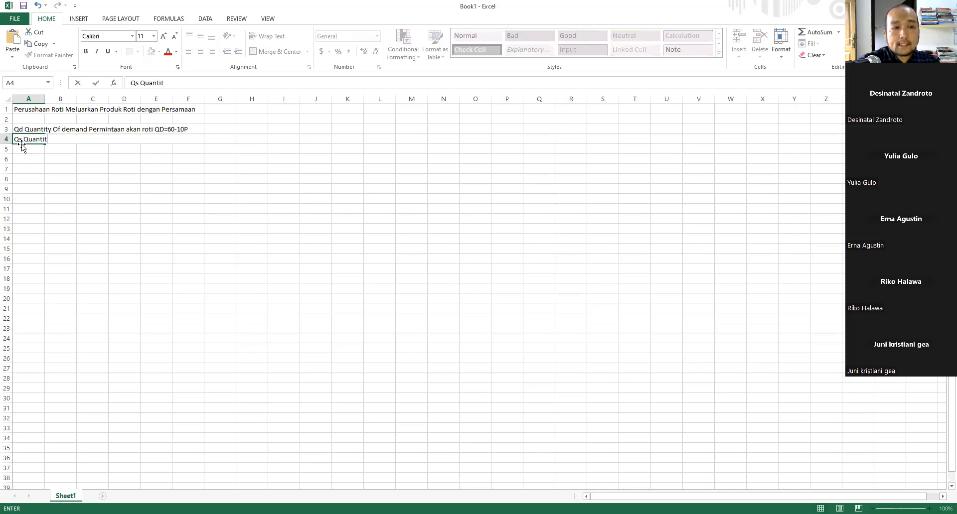
{"action": "key", "text": "BackSpace"}
{"action": "key", "text": "BackSpace"}
{"action": "key", "text": "BackSpace"}
{"action": "type", "text": "ty"}
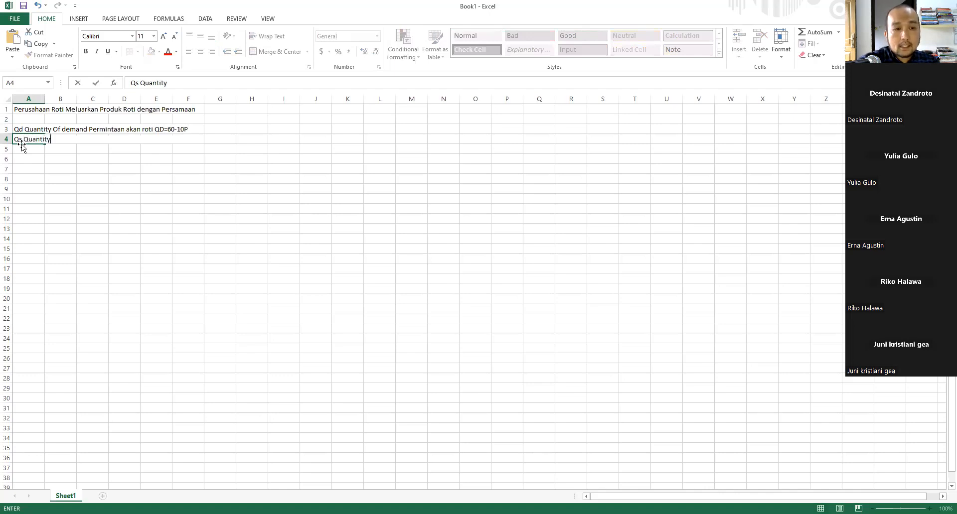
{"action": "type", "text": " Of S"}
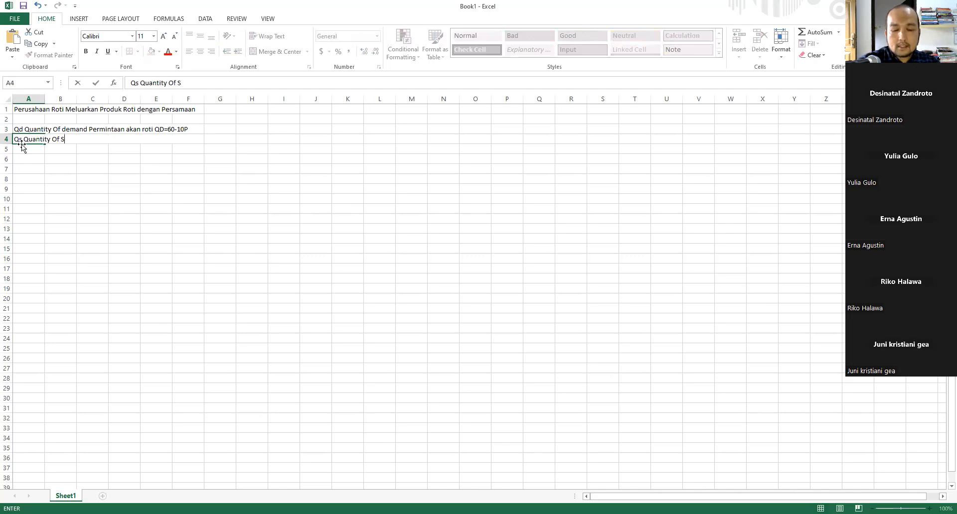
{"action": "type", "text": "upply "}
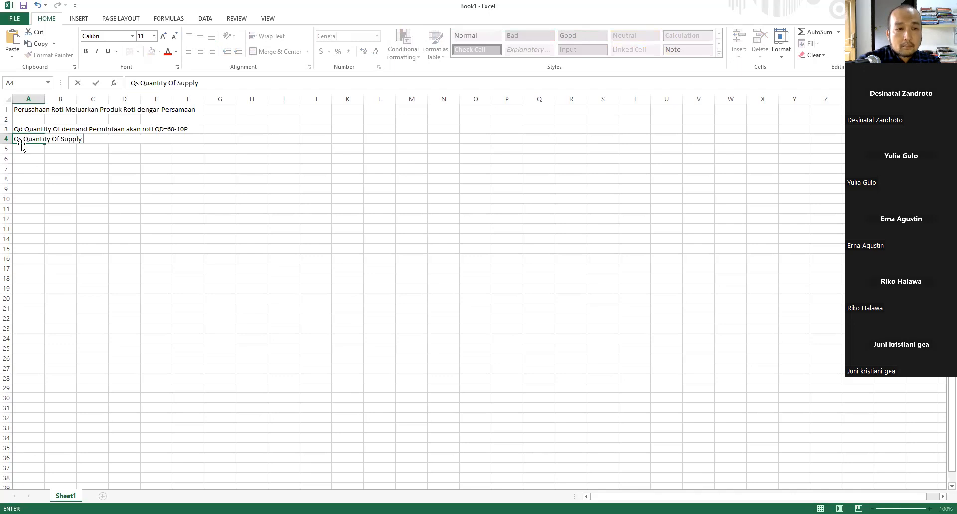
{"action": "type", "text": "Pe"}
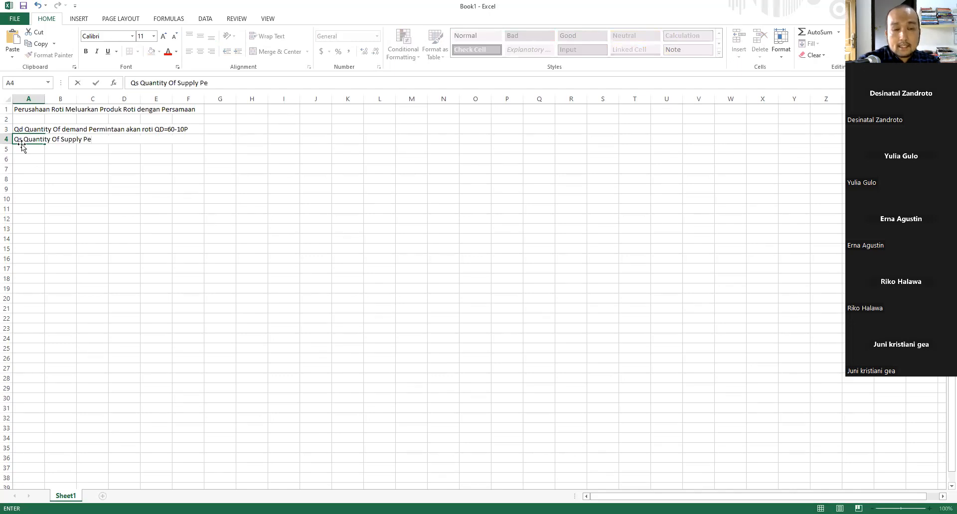
{"action": "type", "text": "nawara"}
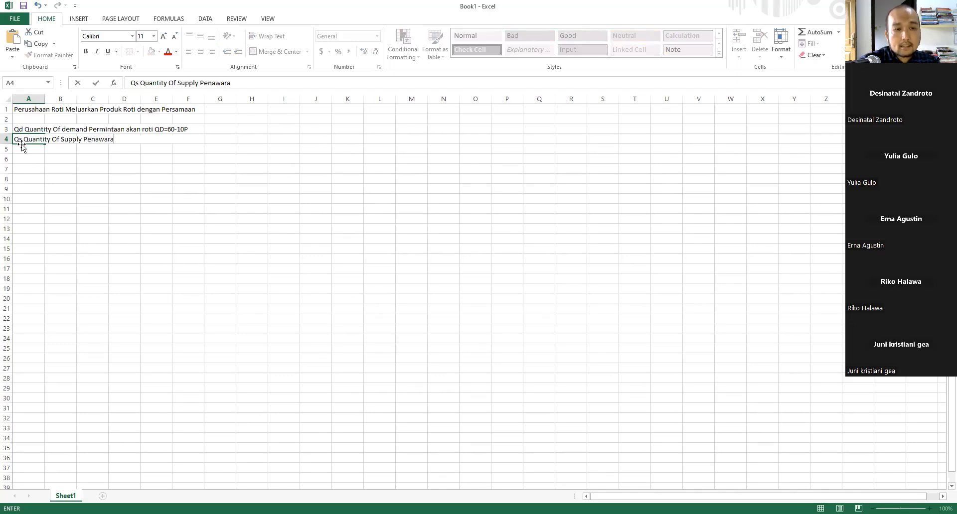
{"action": "type", "text": "n Akan "}
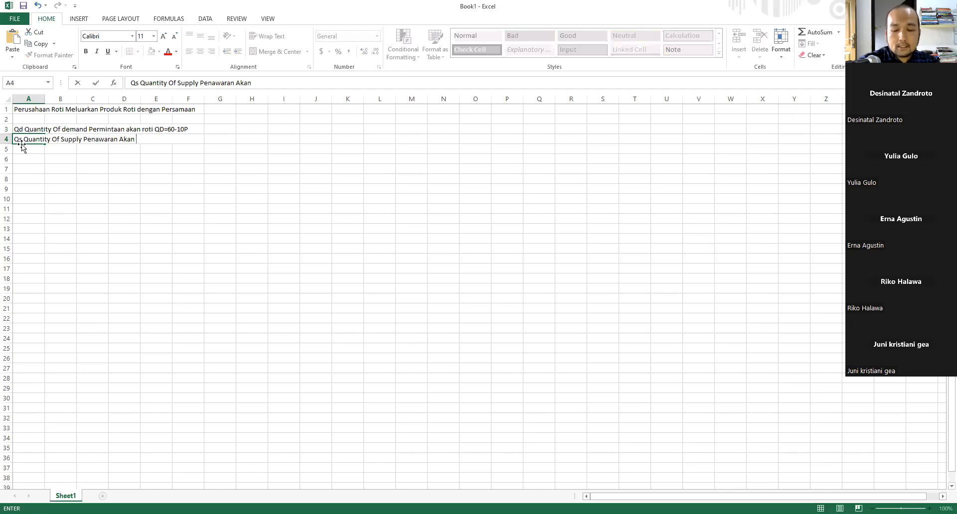
{"action": "type", "text": "Roti "}
{"action": "type", "text": "Qs "}
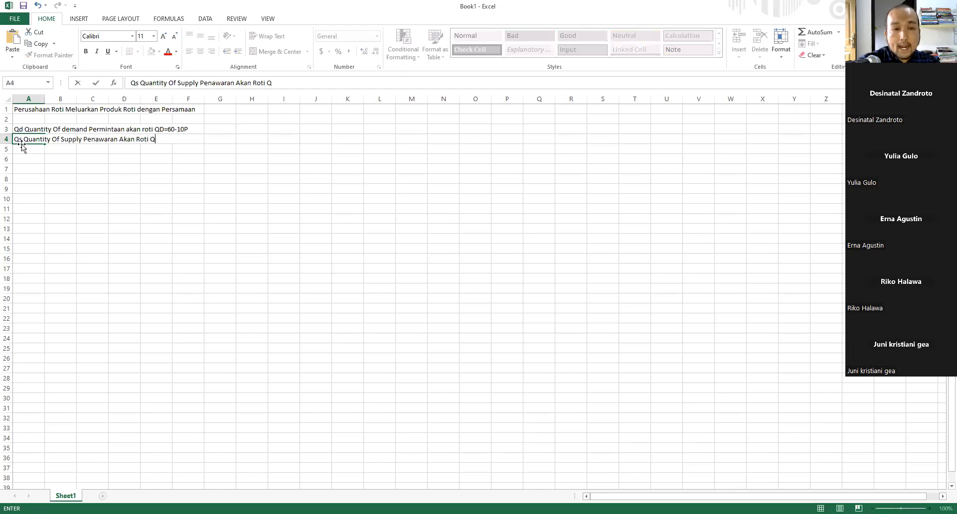
{"action": "type", "text": "=5"}
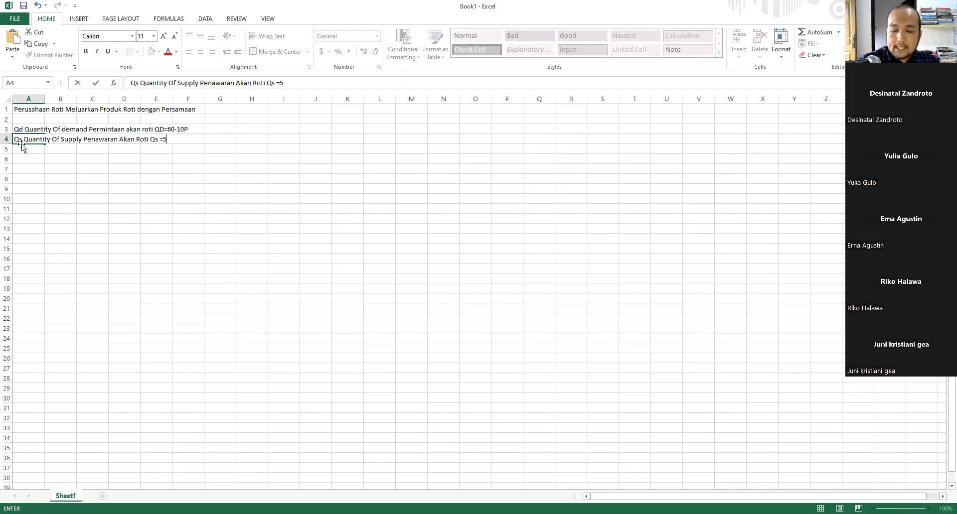
{"action": "type", "text": "+"}
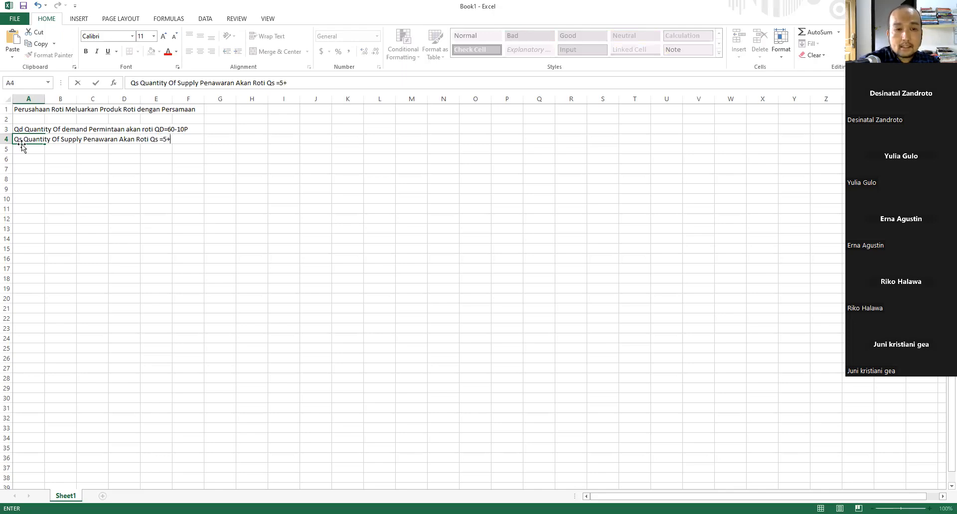
{"action": "type", "text": "15"}
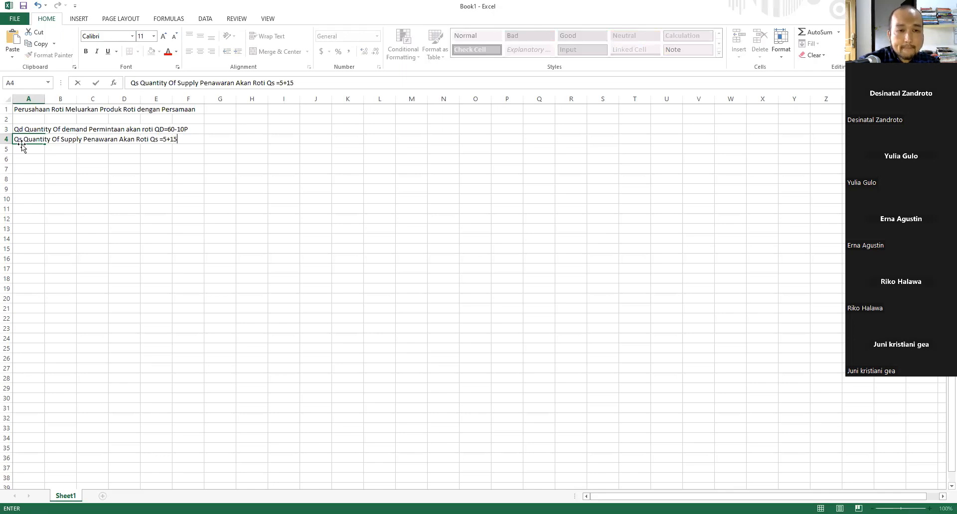
{"action": "key", "text": "ctrl+Return"}
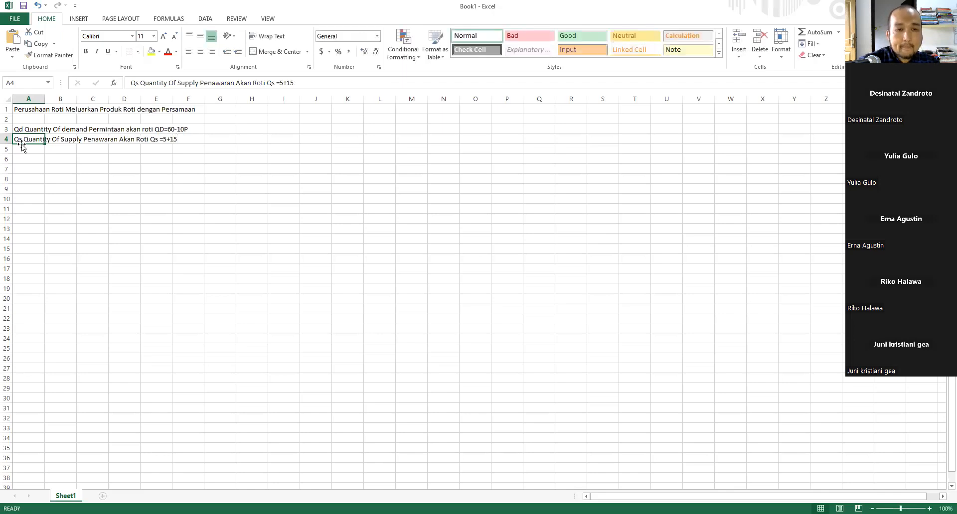
- Insert the missing P after the 5 in A4 so the supply equation reads "Qs =5P+15"
{"action": "left_click", "coordinate": [284, 84]}
{"action": "type", "text": "P"}
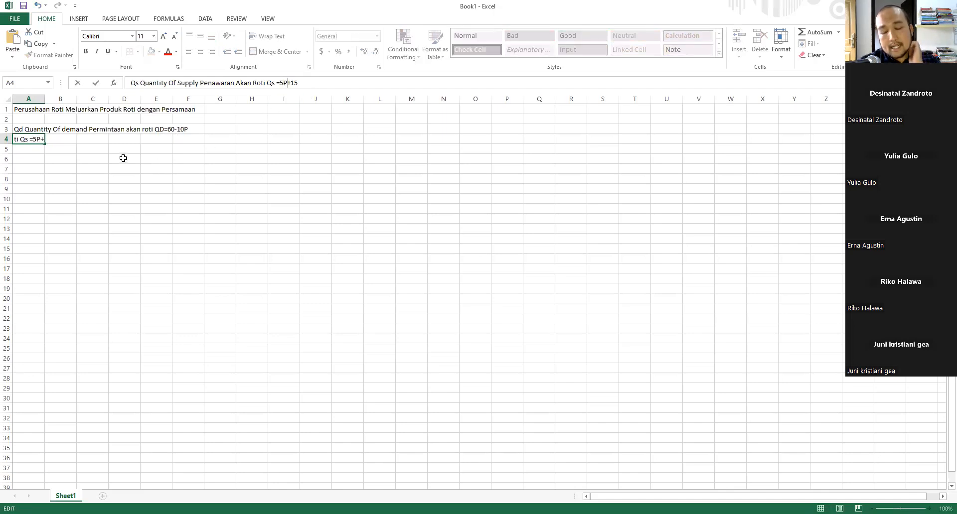
{"action": "key", "text": "Return"}
{"action": "key", "text": "Return"}
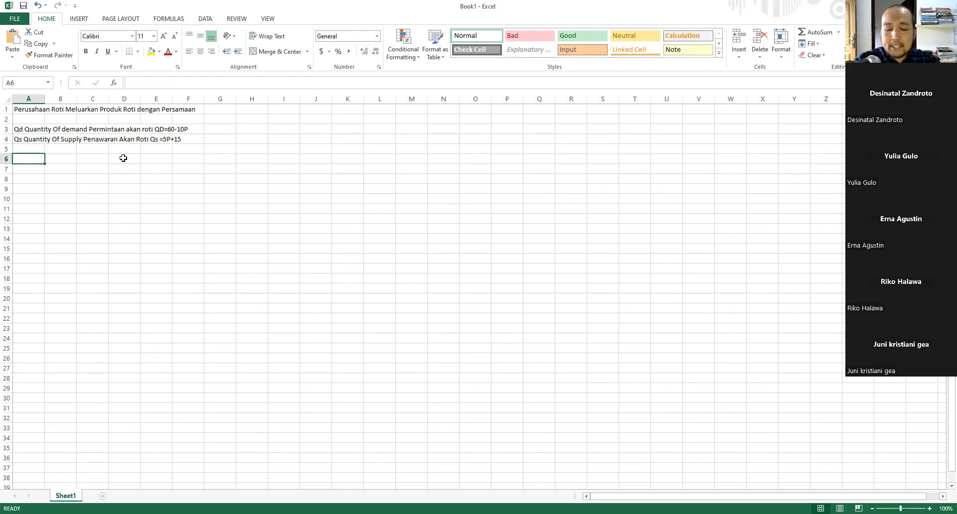
- Enter the demand question "Qd= 60-10P Berapa Permintaan Roti Untuk Bulan ke 2.3.4." in cell A6
{"action": "type", "text": "Q"}
{"action": "key", "text": "BackSpace"}
{"action": "type", "text": "Qd="}
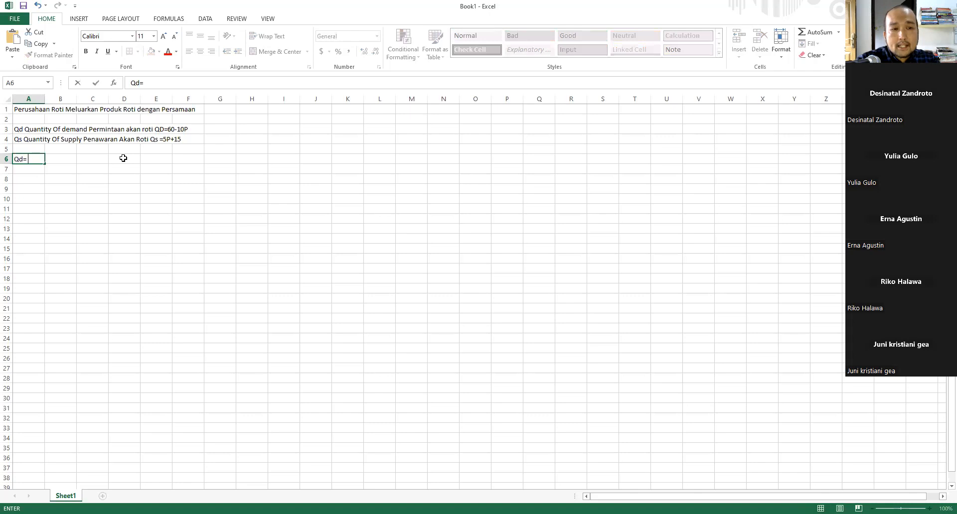
{"action": "type", "text": " 60"}
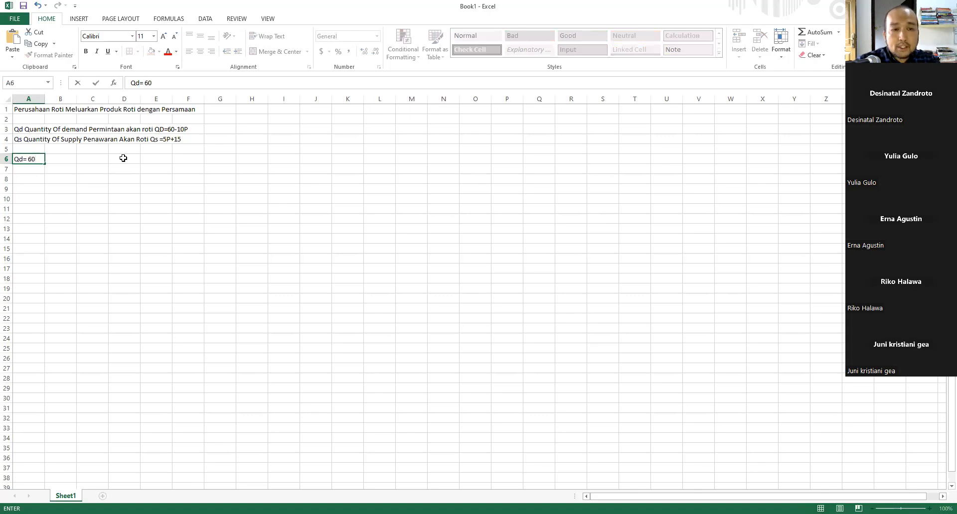
{"action": "type", "text": "-10P"}
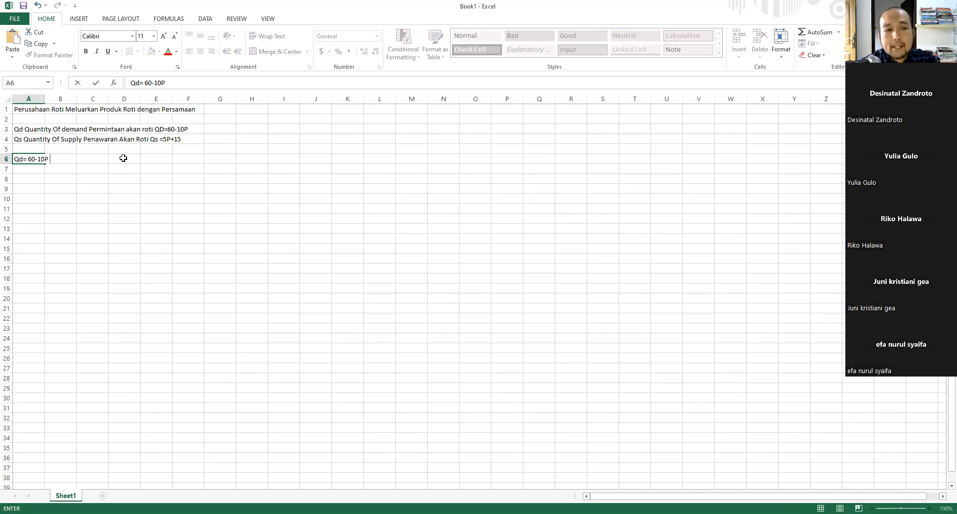
{"action": "type", "text": "  Berapa Permintra"}
{"action": "key", "text": "BackSpace"}
{"action": "key", "text": "BackSpace"}
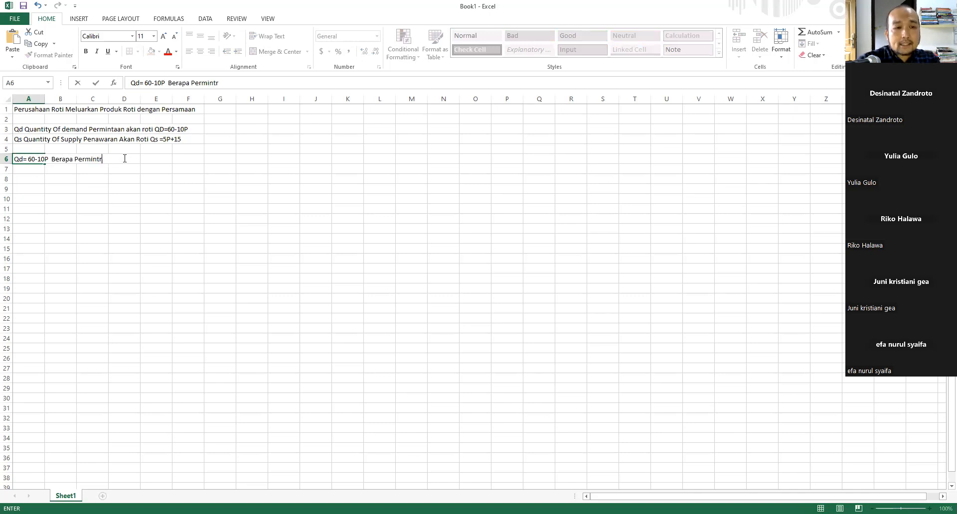
{"action": "type", "text": "aan Rot "}
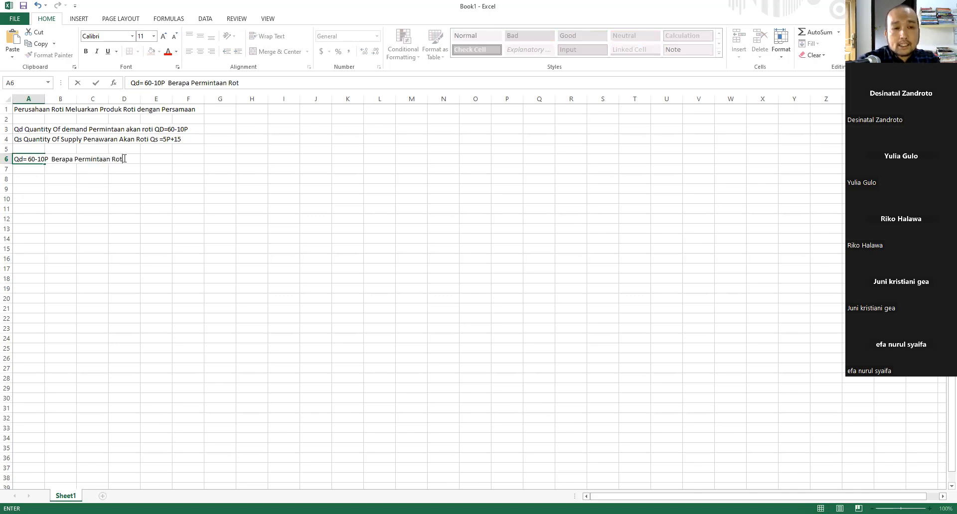
{"action": "type", "text": "i Un"}
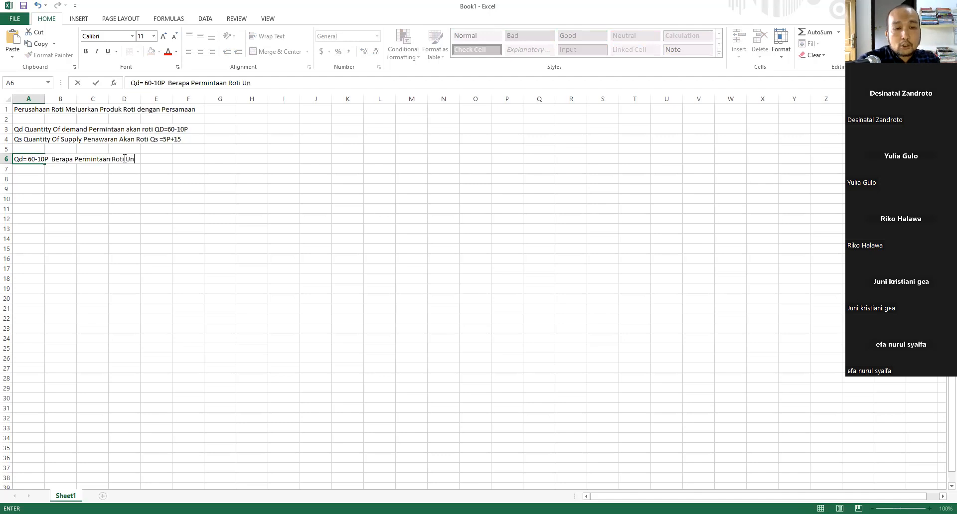
{"action": "type", "text": "tuk Bulan "}
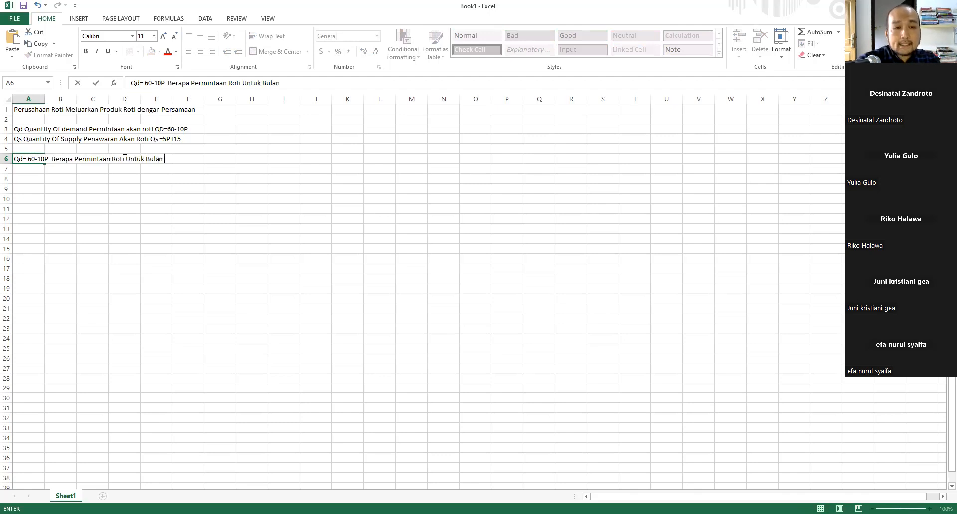
{"action": "type", "text": "ke 1."}
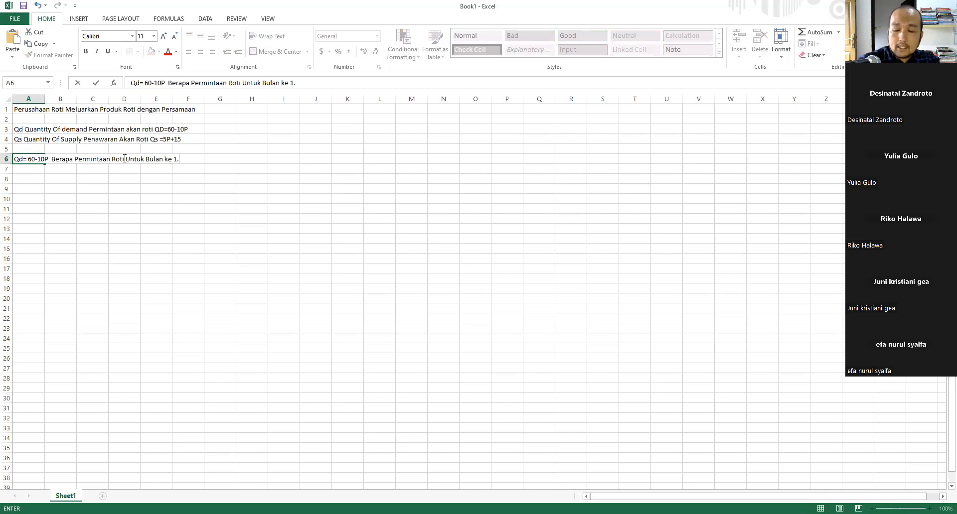
{"action": "key", "text": "BackSpace"}
{"action": "key", "text": "BackSpace"}
{"action": "type", "text": "2.3.4."}
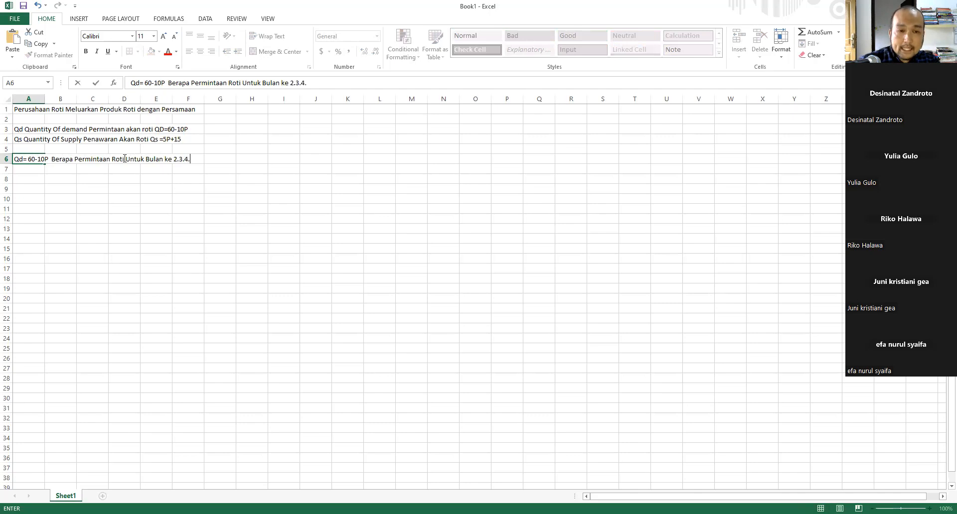
{"action": "key", "text": "Return"}
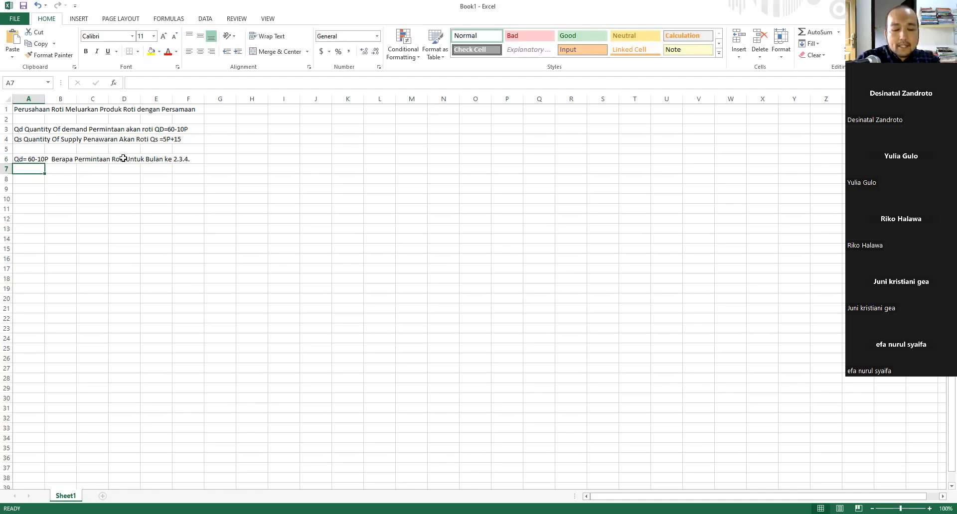
- Enter the supply question "Qs=5P+15 Berapa Jumlah Penawaran untuk Bulan ke 2.3.4" in cell A7
{"action": "type", "text": "Qd="}
{"action": "type", "text": "s"}
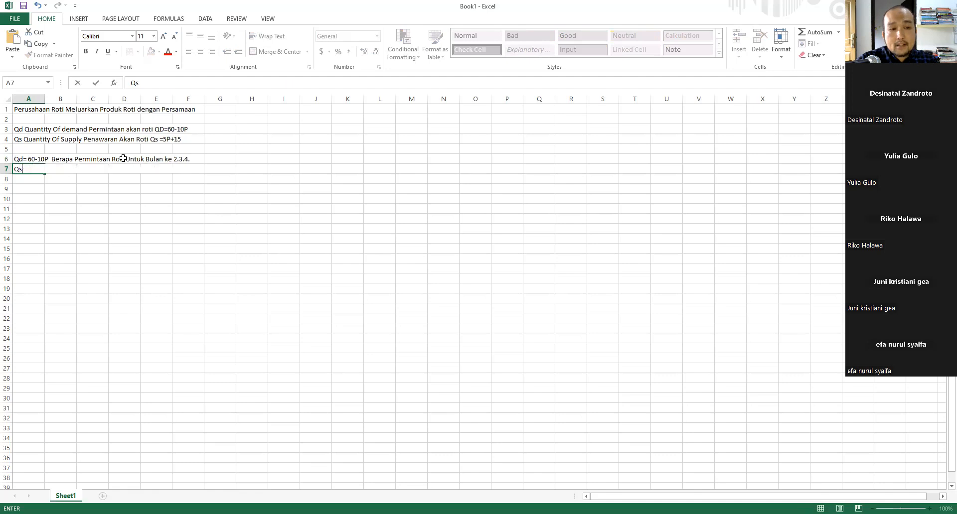
{"action": "type", "text": "=5P"}
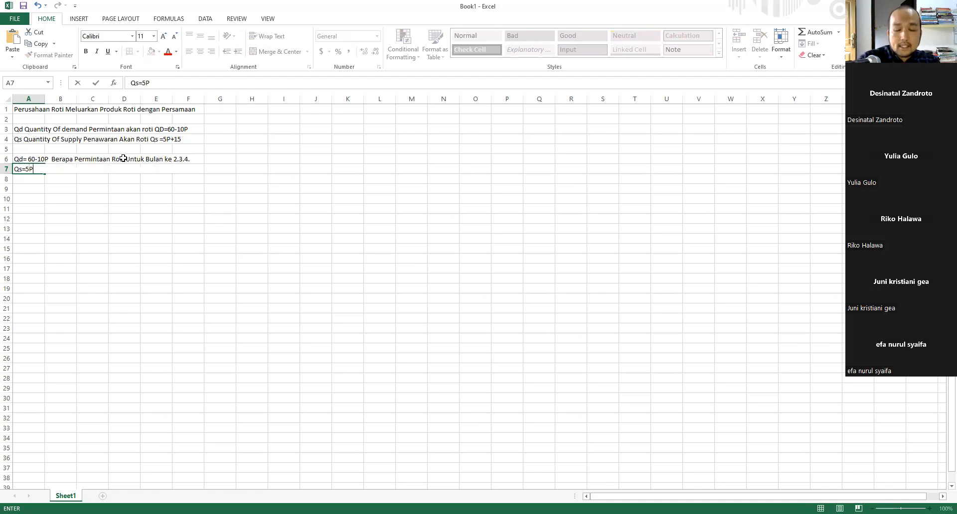
{"action": "type", "text": "+"}
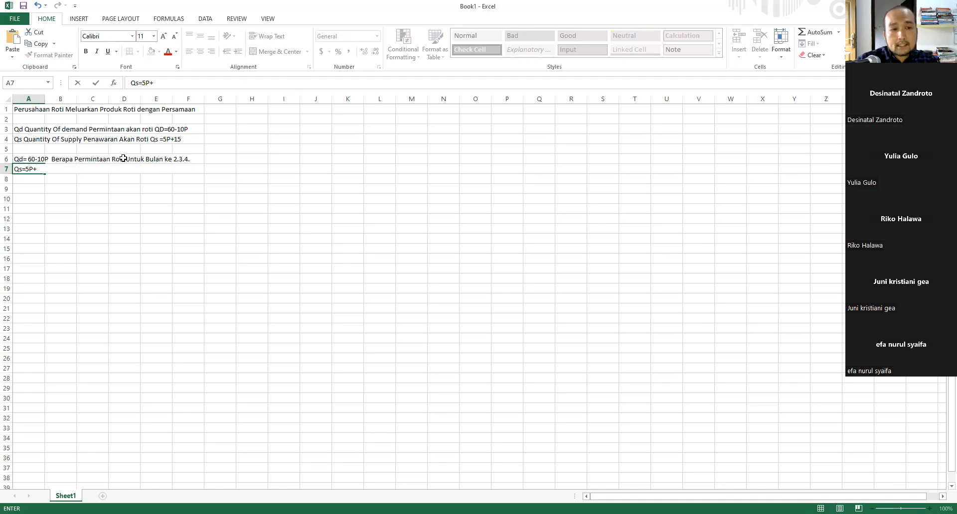
{"action": "type", "text": "15"}
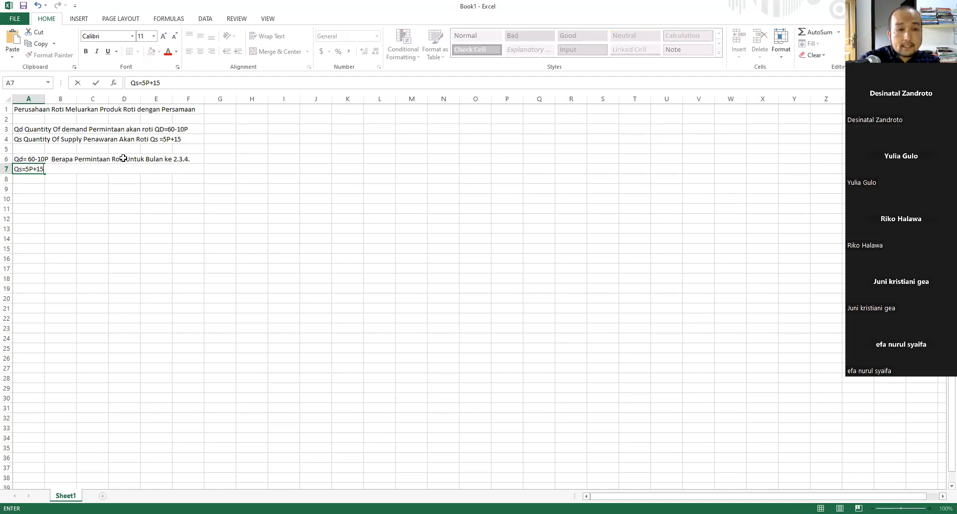
{"action": "type", "text": " Berapa Jum"}
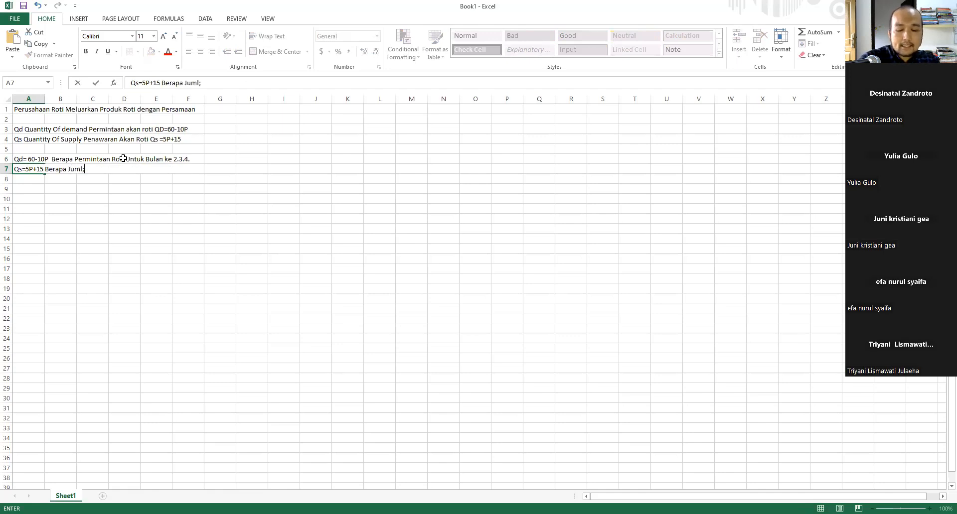
{"action": "type", "text": "l"}
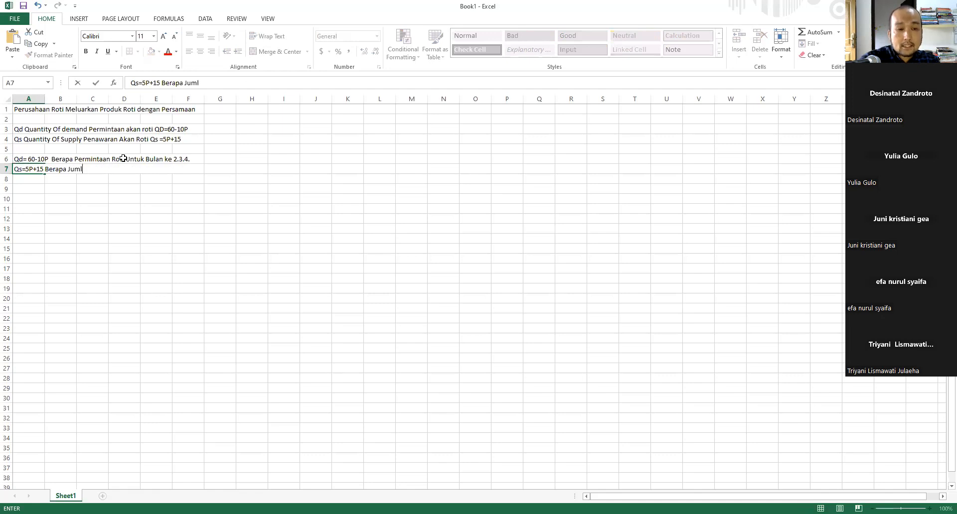
{"action": "type", "text": "a"}
{"action": "type", "text": "h Penawara"}
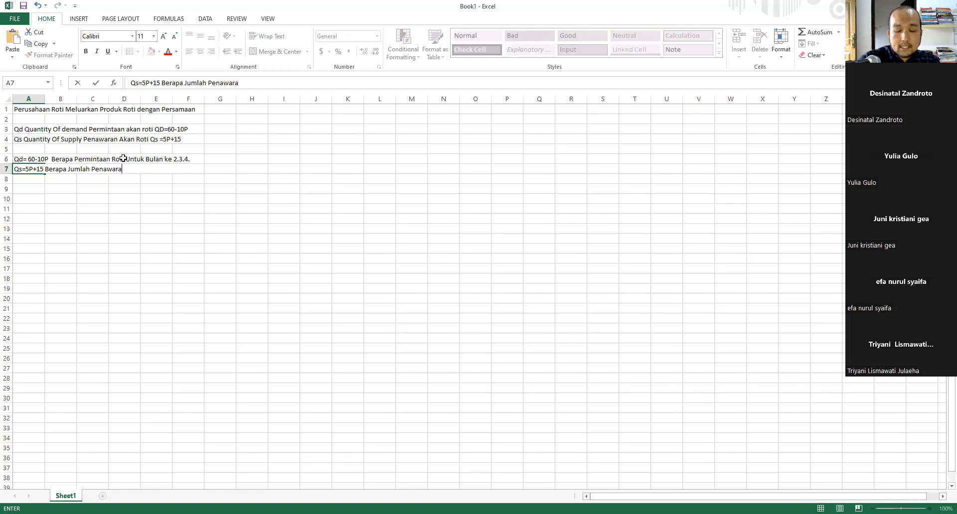
{"action": "type", "text": "n p"}
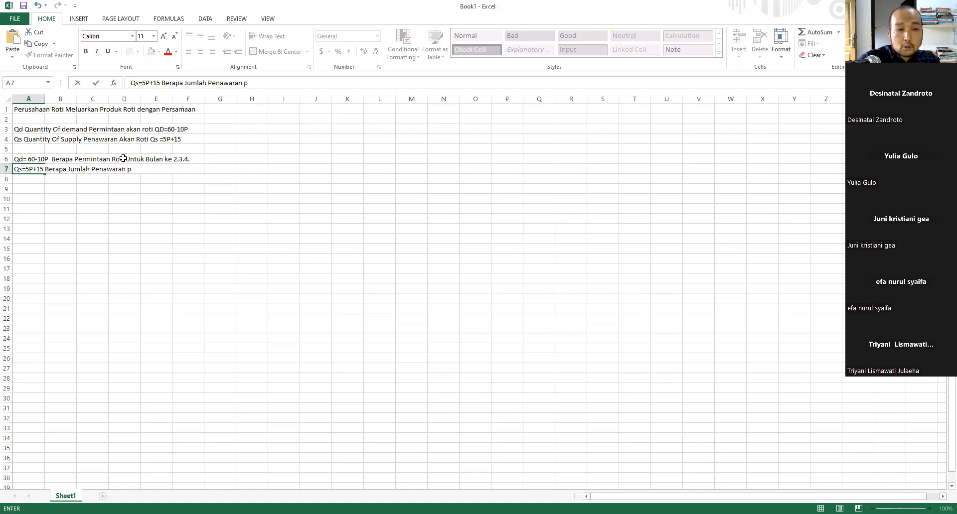
{"action": "type", "text": "untuk"}
{"action": "key", "text": "BackSpace"}
{"action": "key", "text": "BackSpace"}
{"action": "key", "text": "BackSpace"}
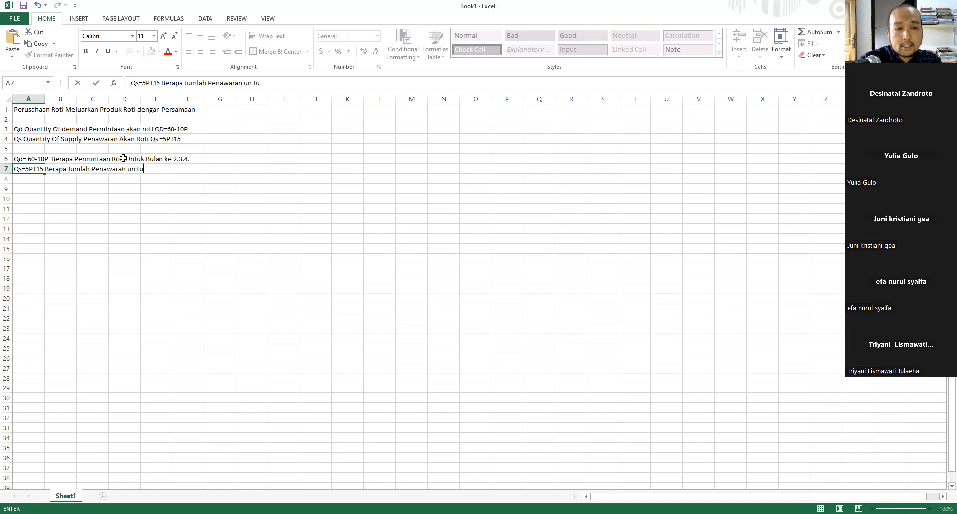
{"action": "type", "text": "tuk "}
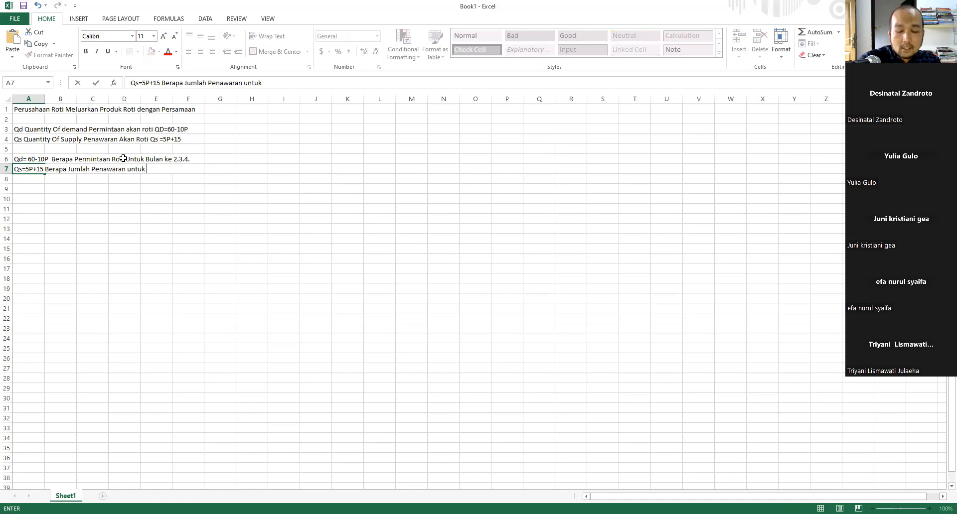
{"action": "type", "text": "Bulan"}
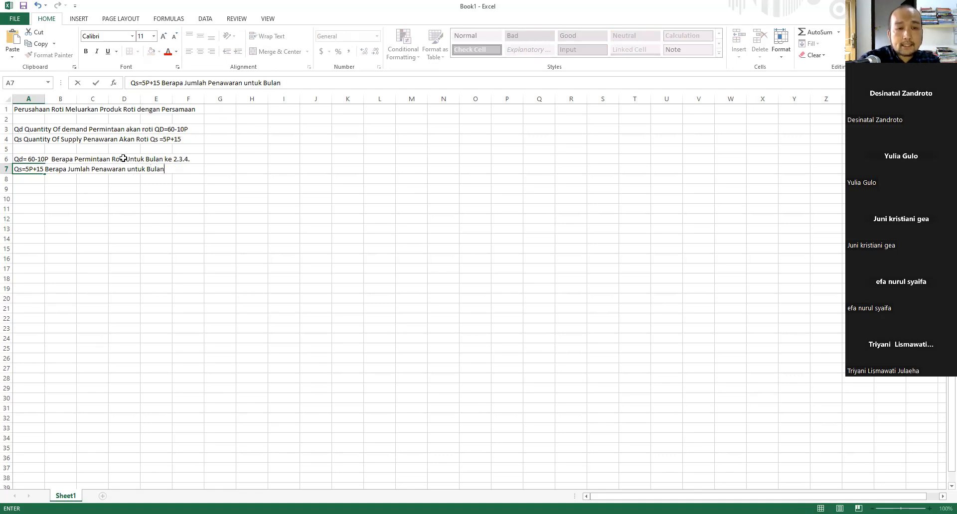
{"action": "type", "text": " ke 2"}
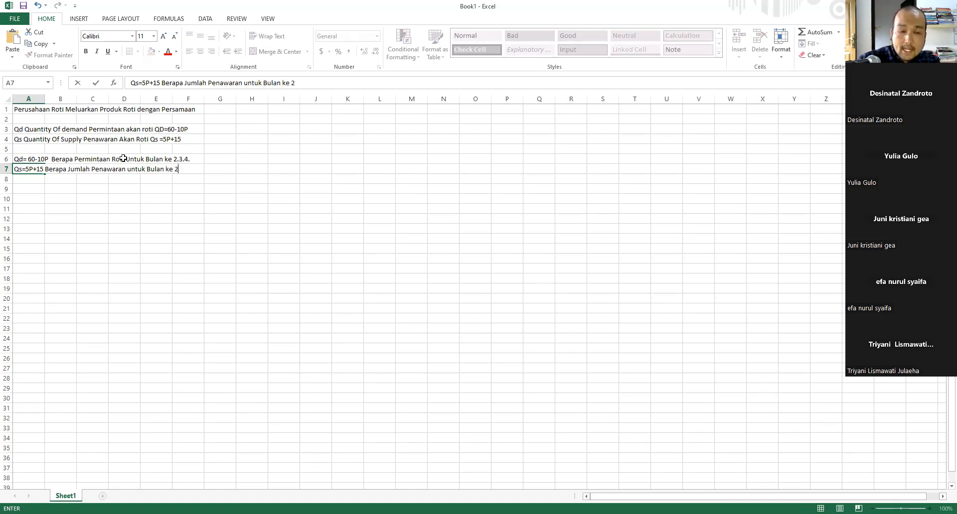
{"action": "type", "text": ".3."}
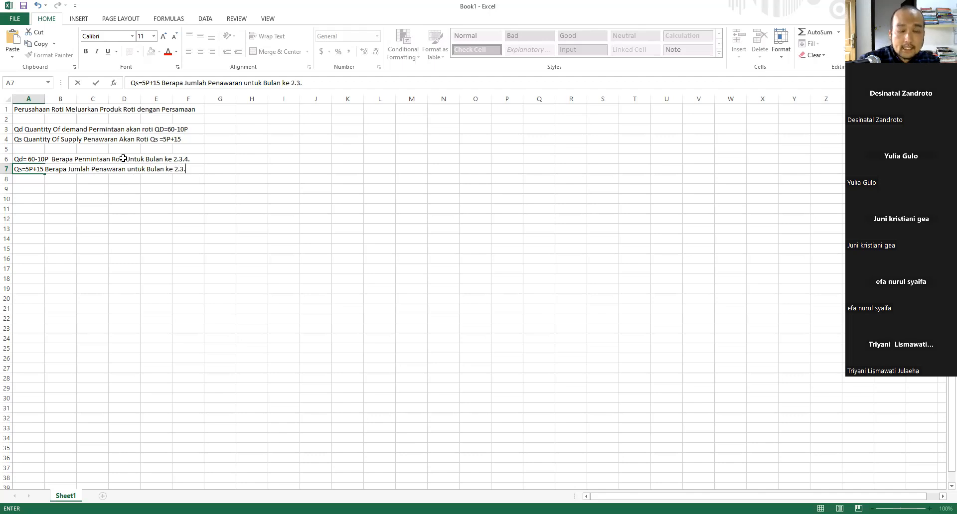
{"action": "type", "text": "4"}
{"action": "key", "text": "Return"}
{"action": "key", "text": "Return"}
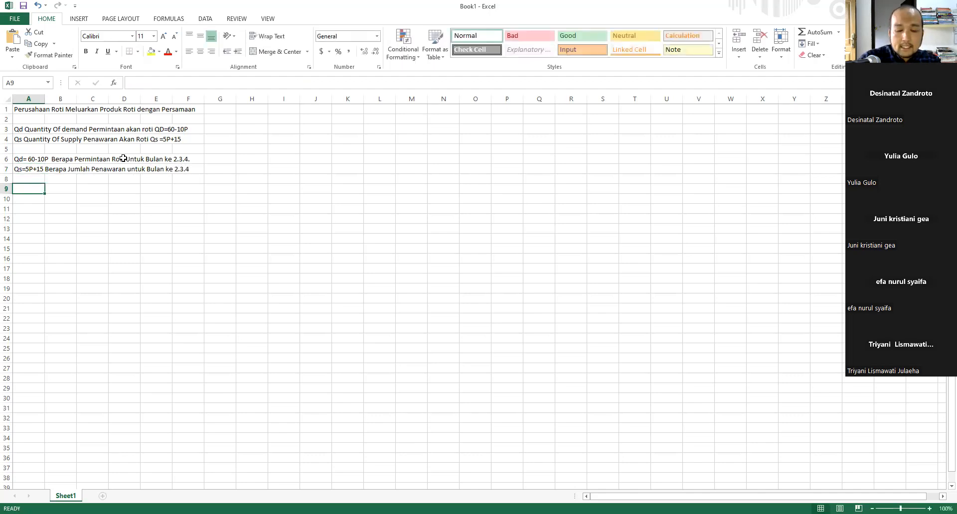
- Enter "Tentukan Berapa titik Equilibrium atau titik keseimbangan antara Qd=Qs" in cell A9
{"action": "type", "text": "Tent"}
{"action": "type", "text": "an"}
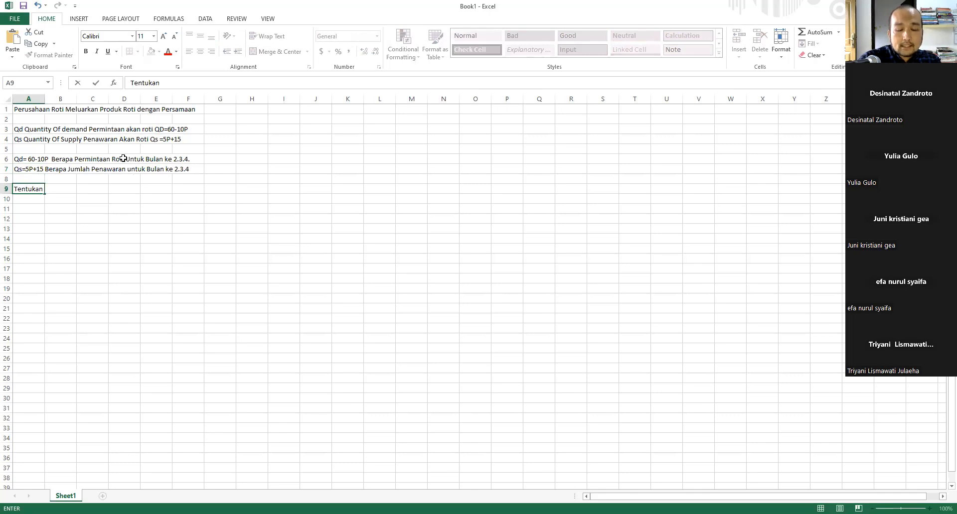
{"action": "type", "text": " Berapa "}
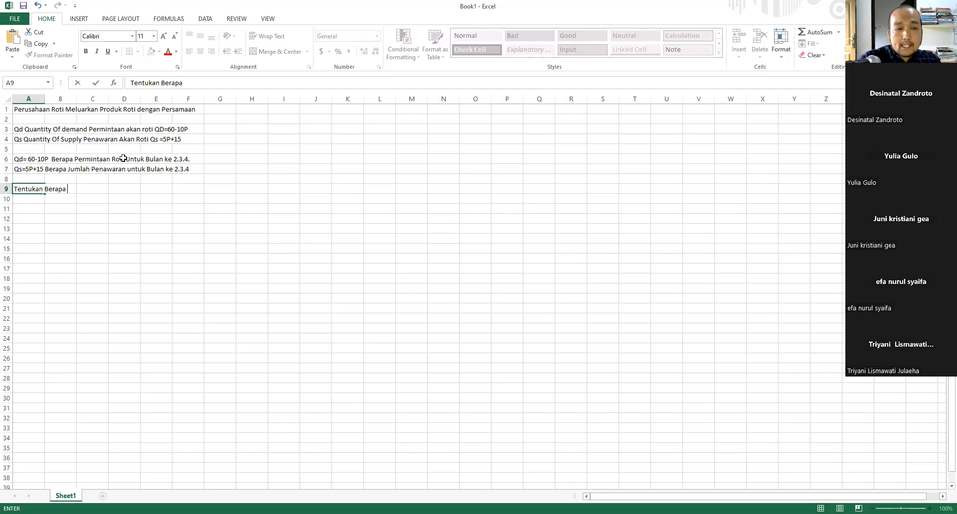
{"action": "type", "text": "titik E"}
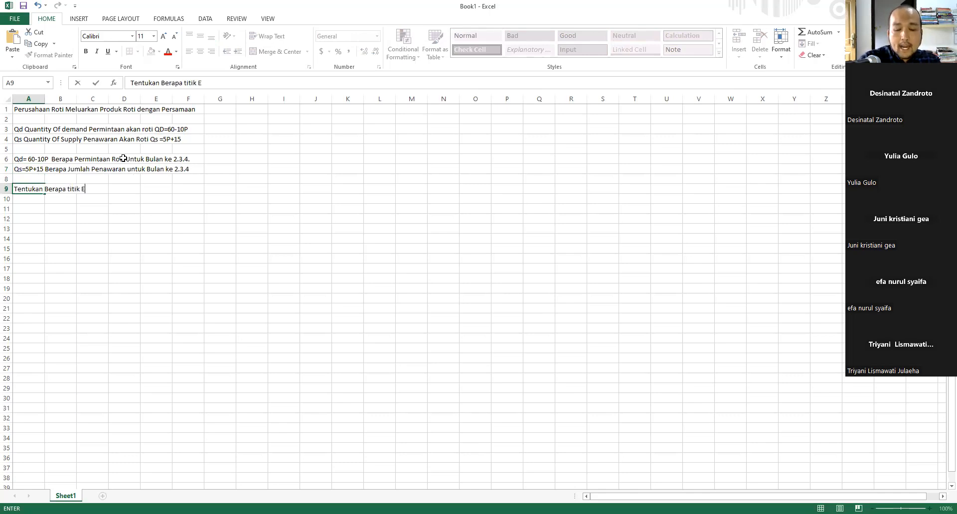
{"action": "type", "text": "qu"}
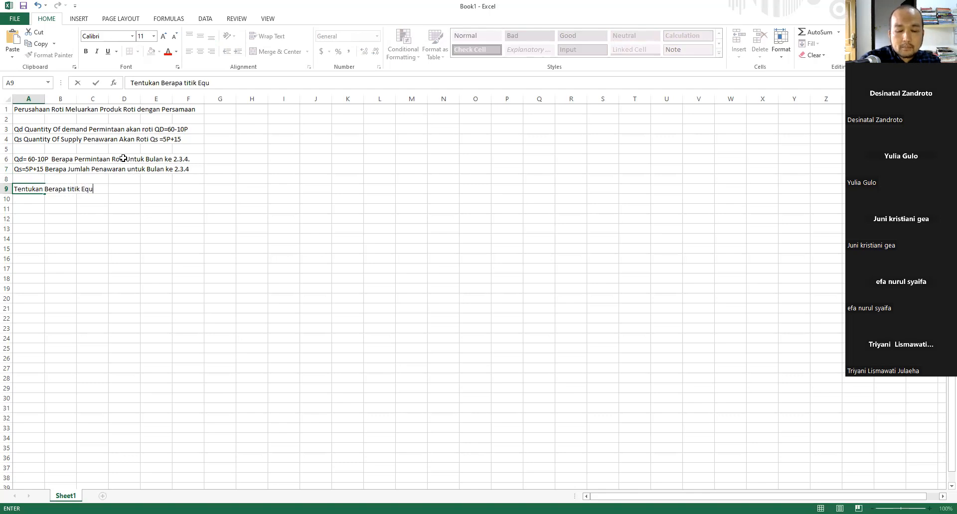
{"action": "type", "text": "ilib"}
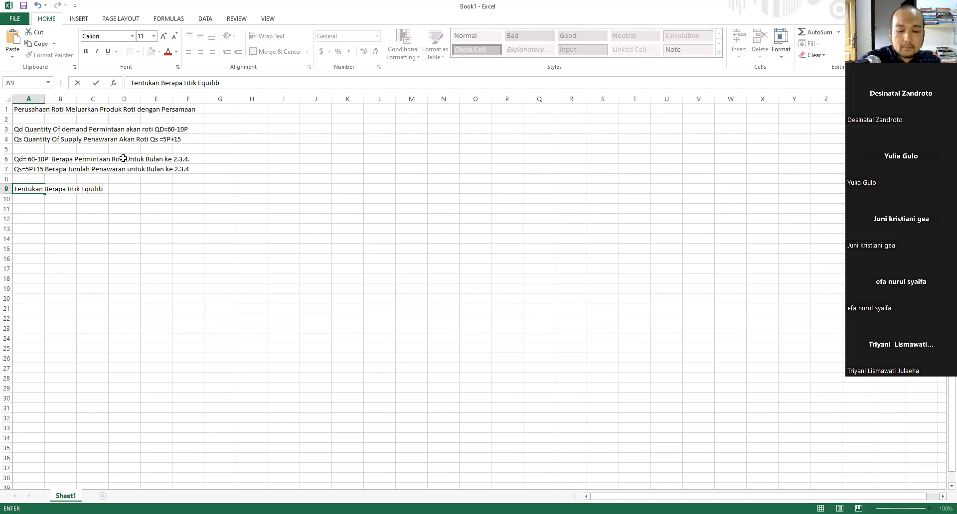
{"action": "type", "text": "rium atau"}
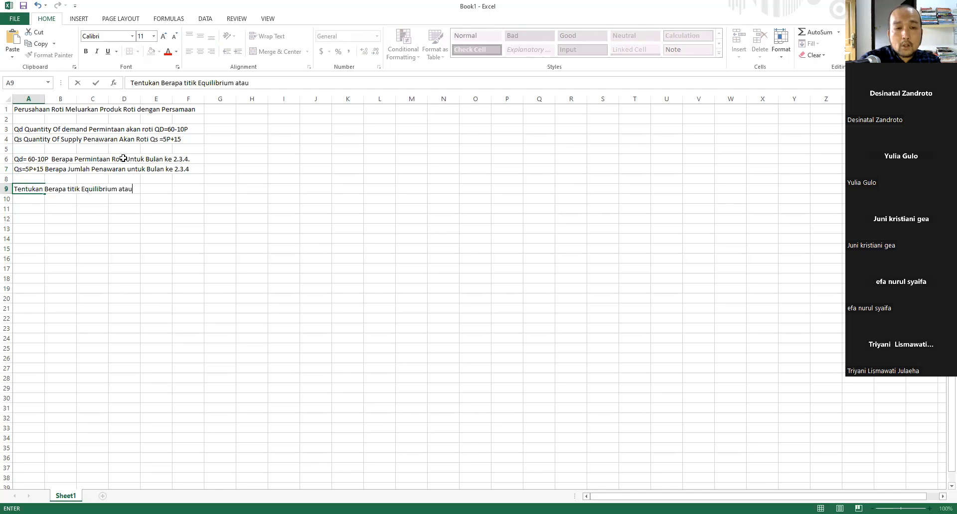
{"action": "type", "text": " titik kes"}
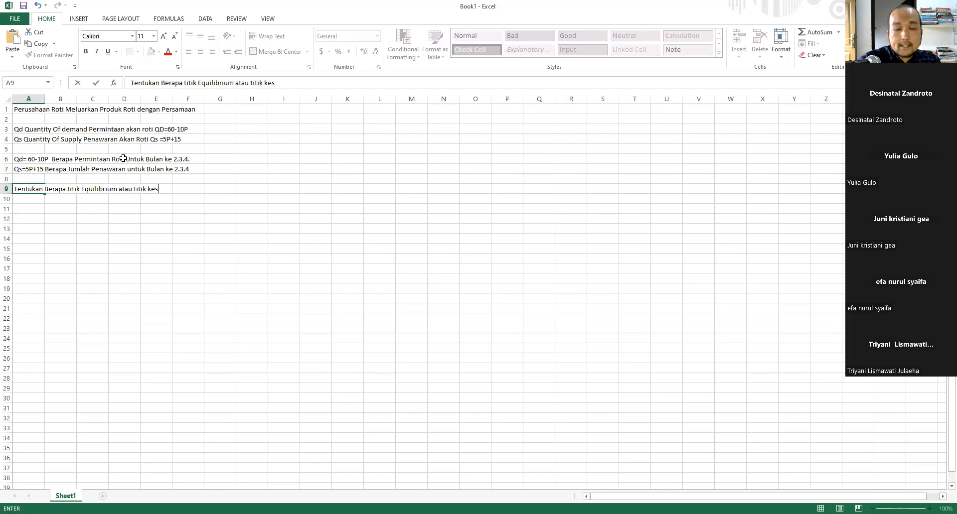
{"action": "type", "text": "eimbangan"}
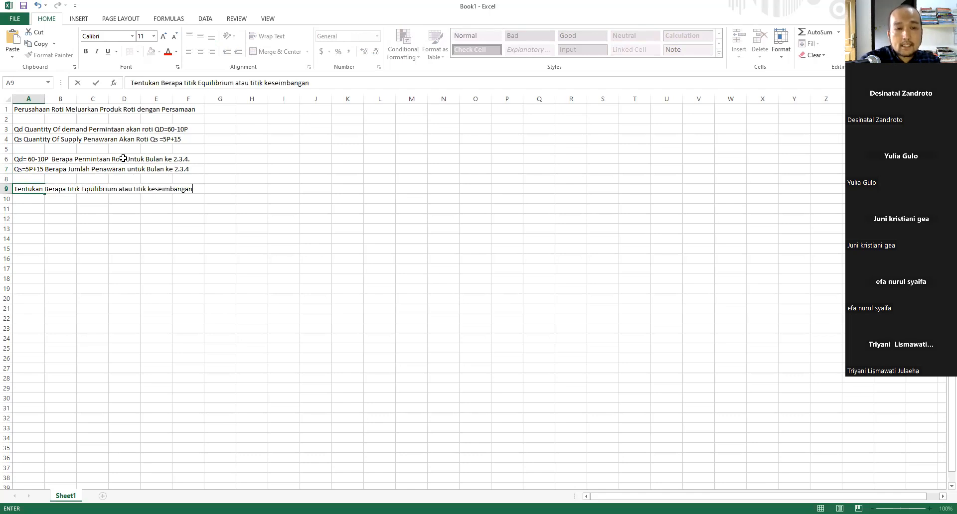
{"action": "type", "text": " antara "}
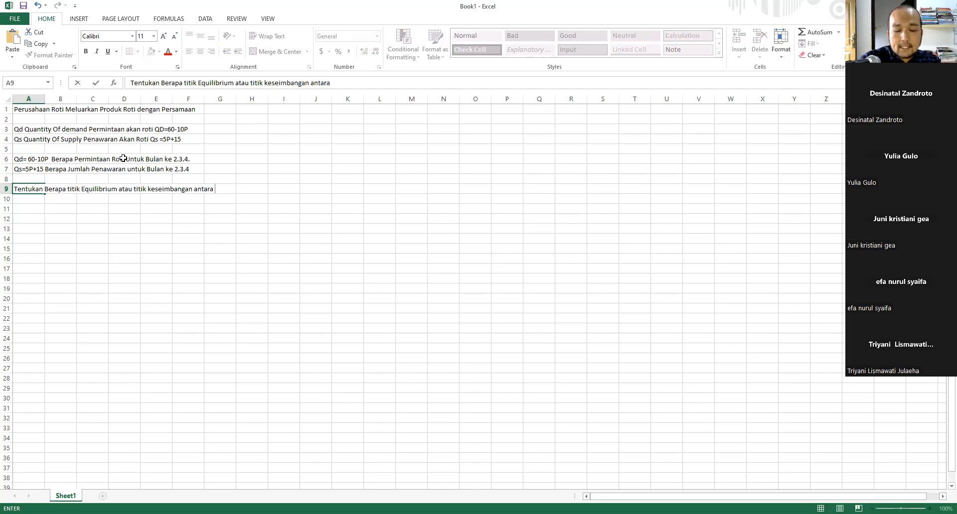
{"action": "type", "text": "Qd=Qs"}
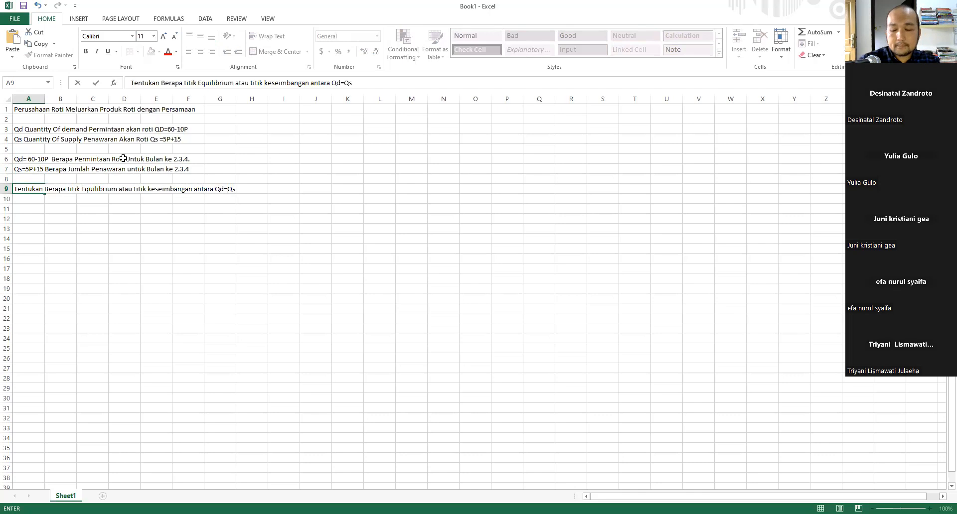
{"action": "key", "text": "Return"}
{"action": "key", "text": "Return"}
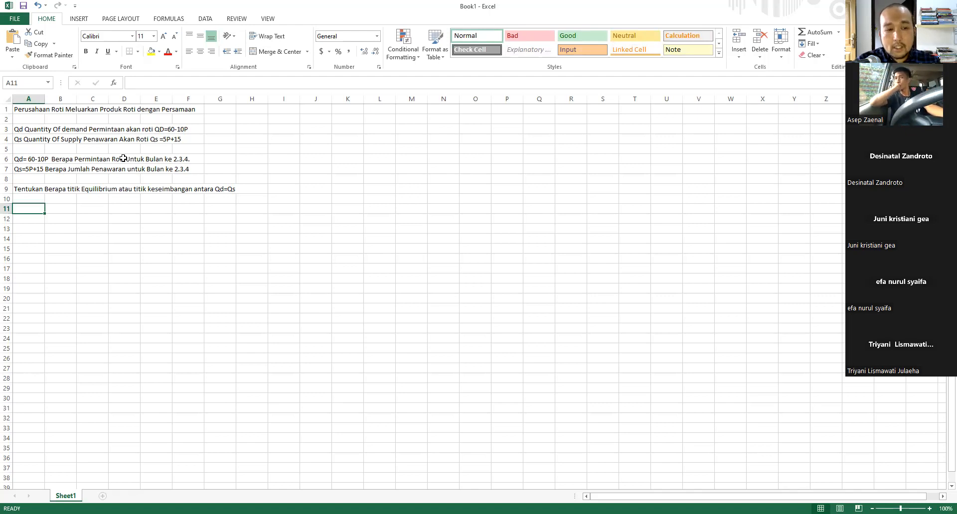
- Start the month 2 demand calculation by entering "Qd=60-10P" in cell A11 and "P=60-10.2" in A12
{"action": "type", "text": "Qd=-"}
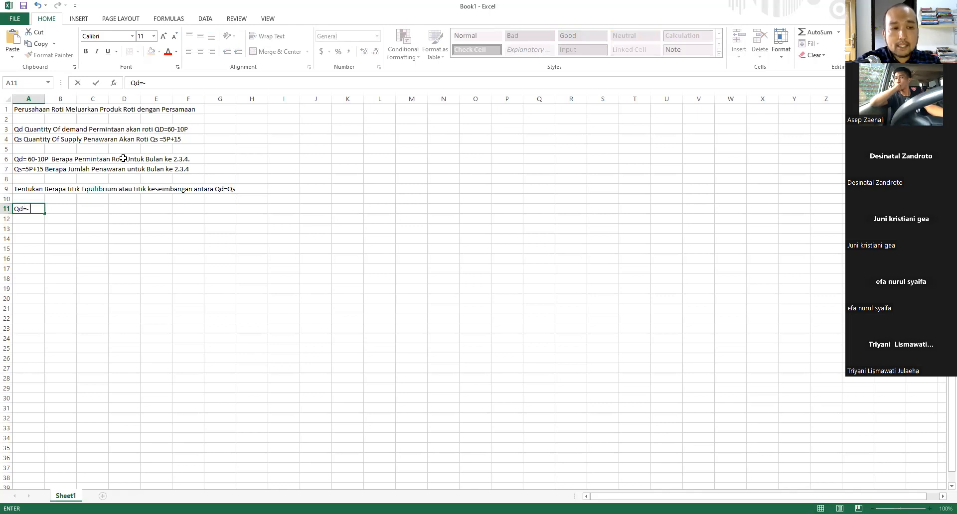
{"action": "key", "text": "BackSpace"}
{"action": "type", "text": "60"}
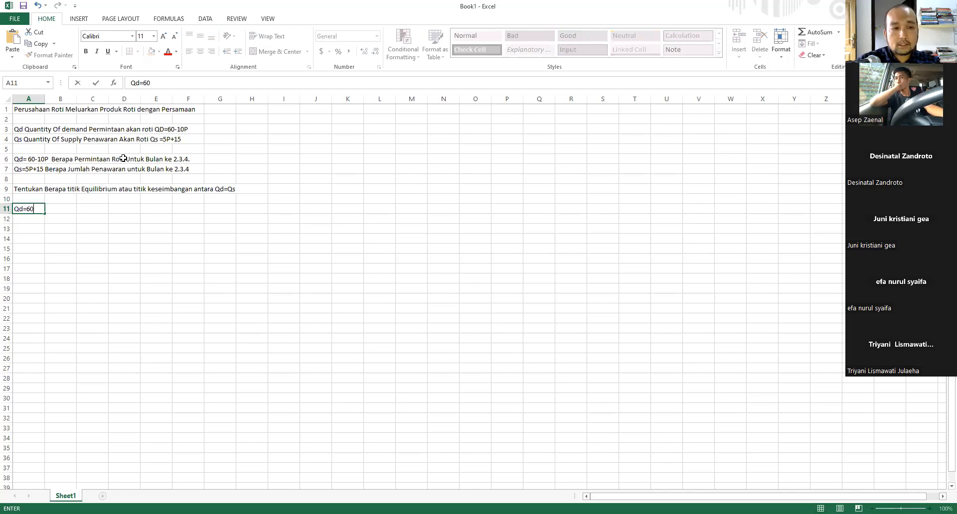
{"action": "type", "text": "-10"}
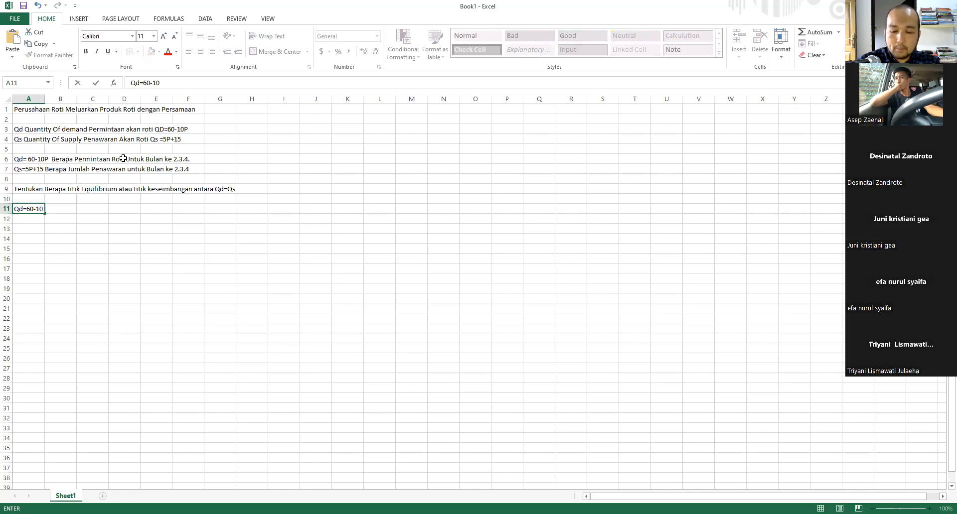
{"action": "type", "text": "P"}
{"action": "key", "text": "Return"}
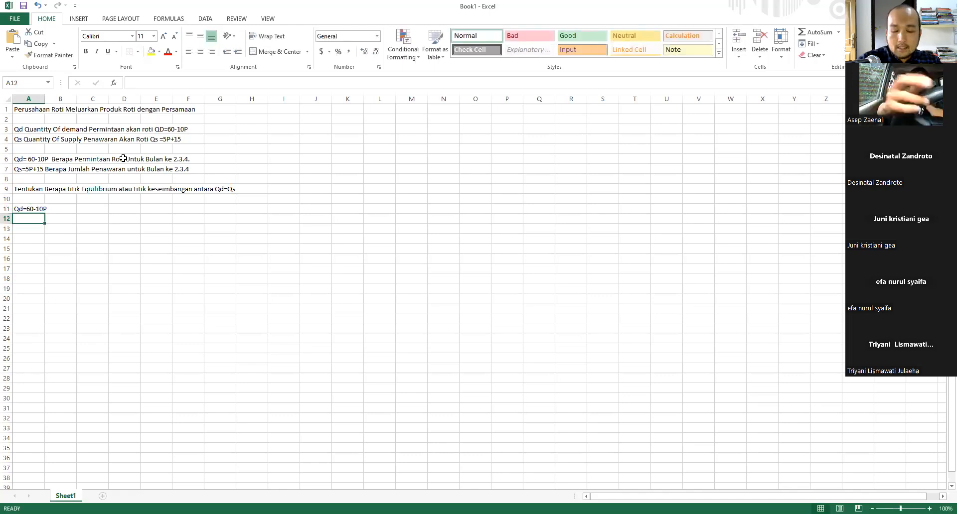
{"action": "type", "text": "P=60-10"}
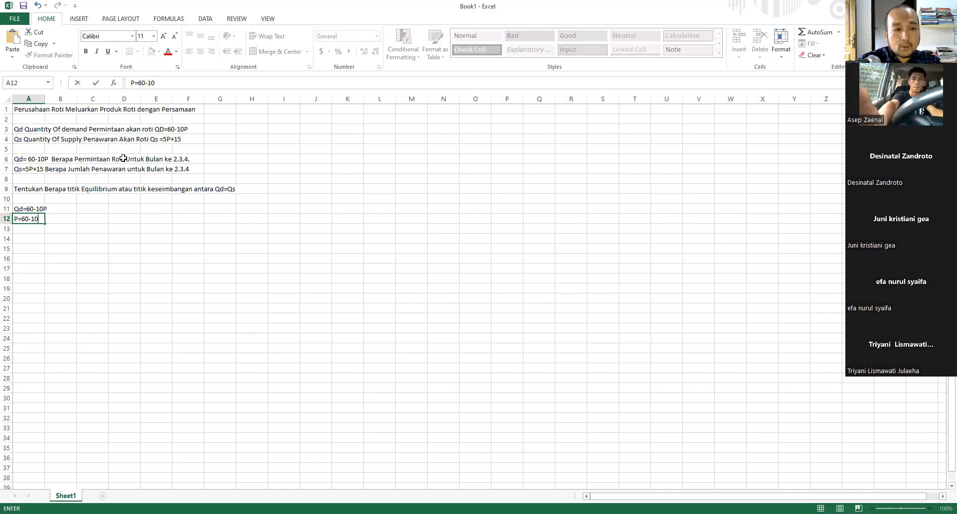
{"action": "type", "text": ".2"}
{"action": "key", "text": "Return"}
- Complete the month 2 demand calculation with "P=60-20" in cell A13 and "P=40" in A14
{"action": "type", "text": "P"}
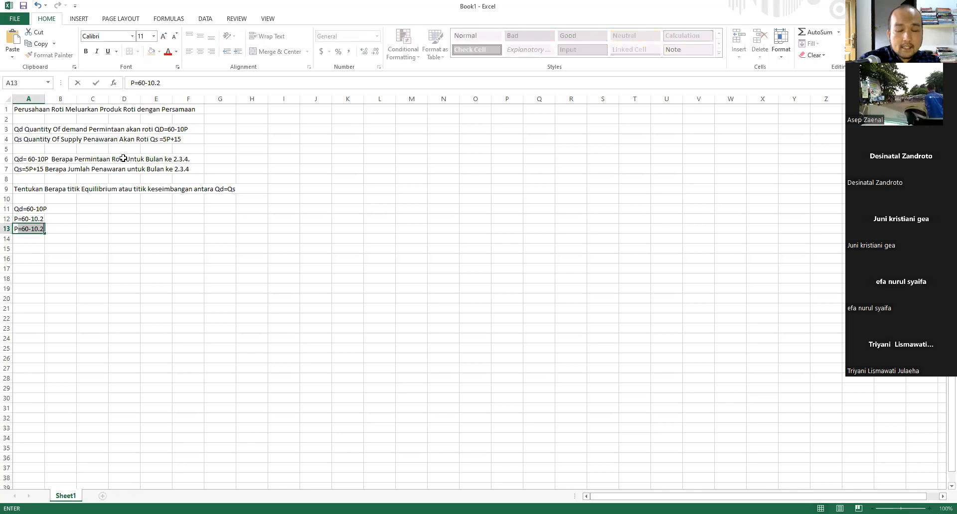
{"action": "type", "text": "=60"}
{"action": "type", "text": "-20"}
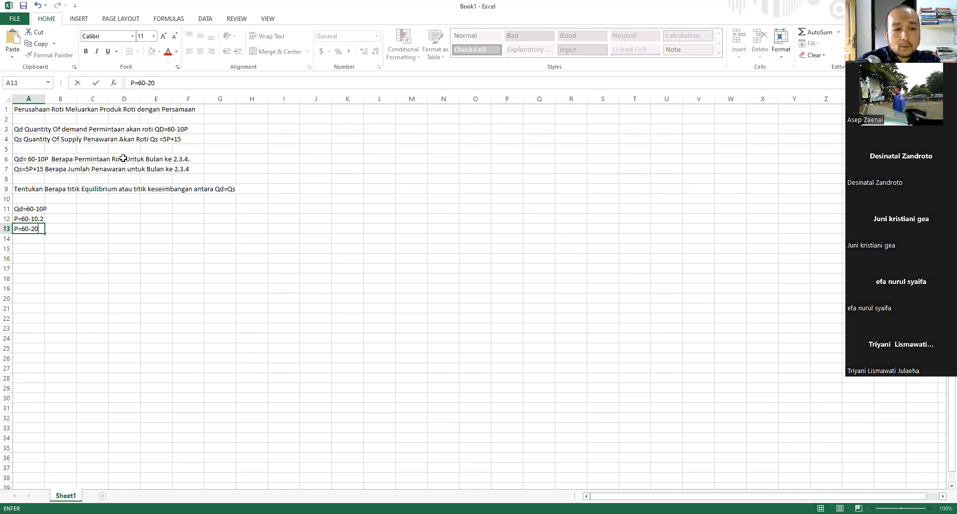
{"action": "key", "text": "Return"}
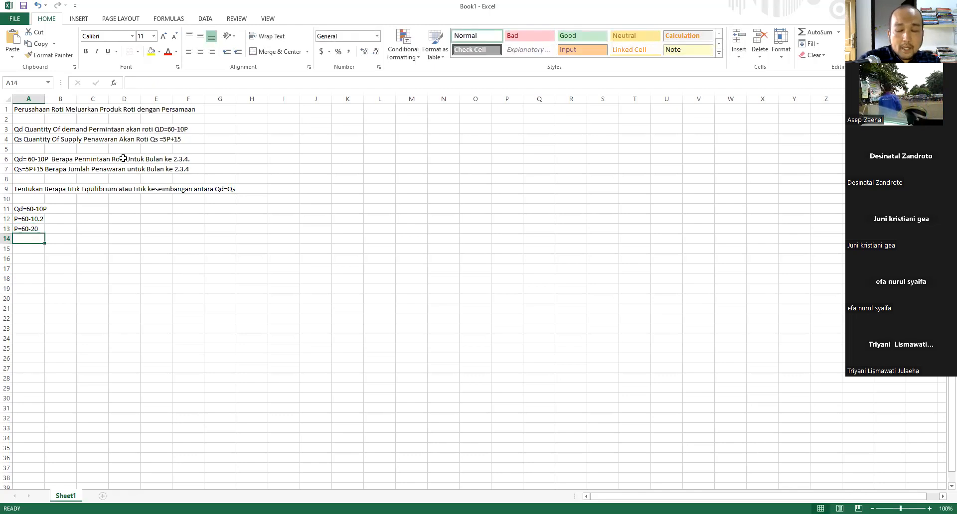
{"action": "type", "text": "P="}
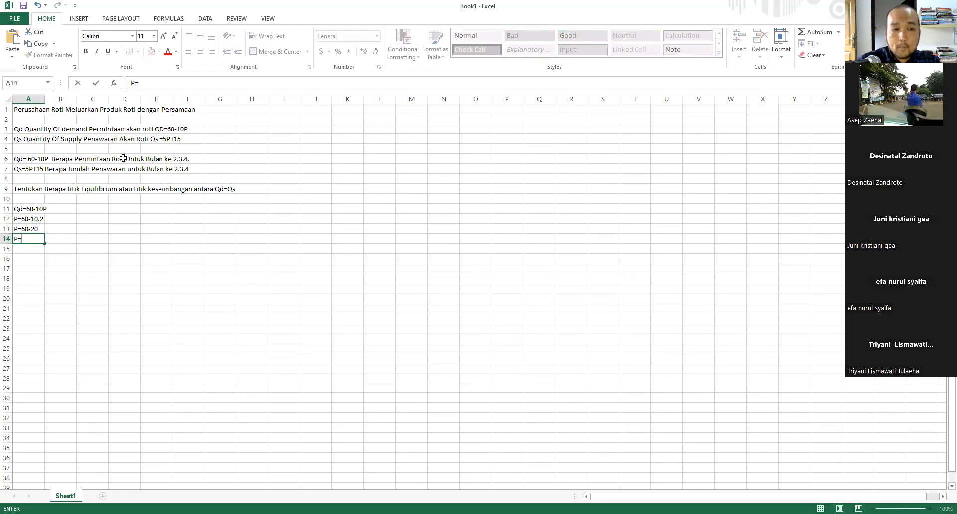
{"action": "type", "text": "40"}
{"action": "key", "text": "Return"}
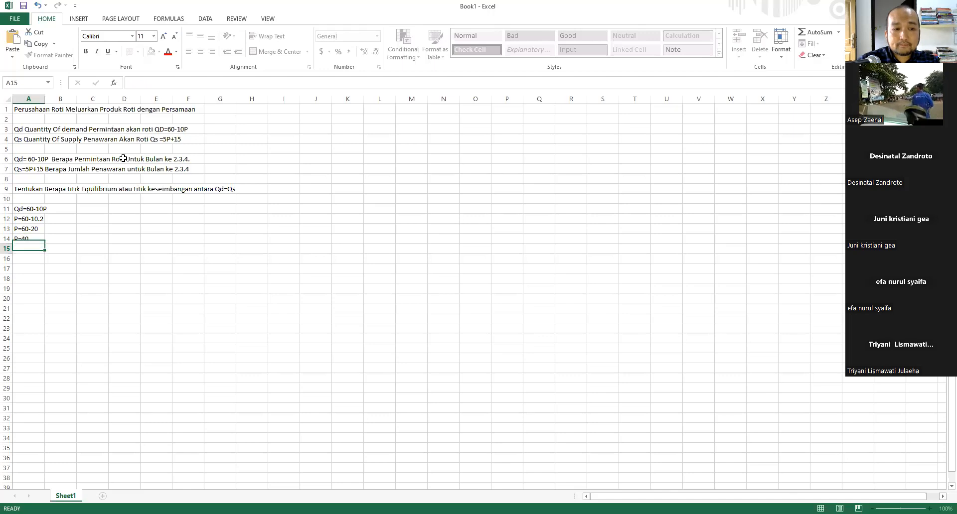
{"action": "key", "text": "Return"}
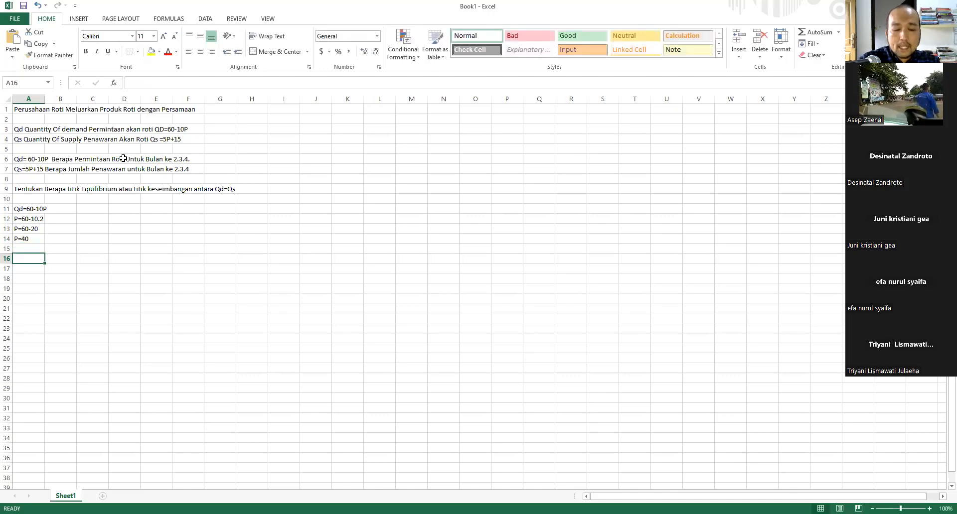
{"action": "type", "text": "Q"}
{"action": "key", "text": "BackSpace"}
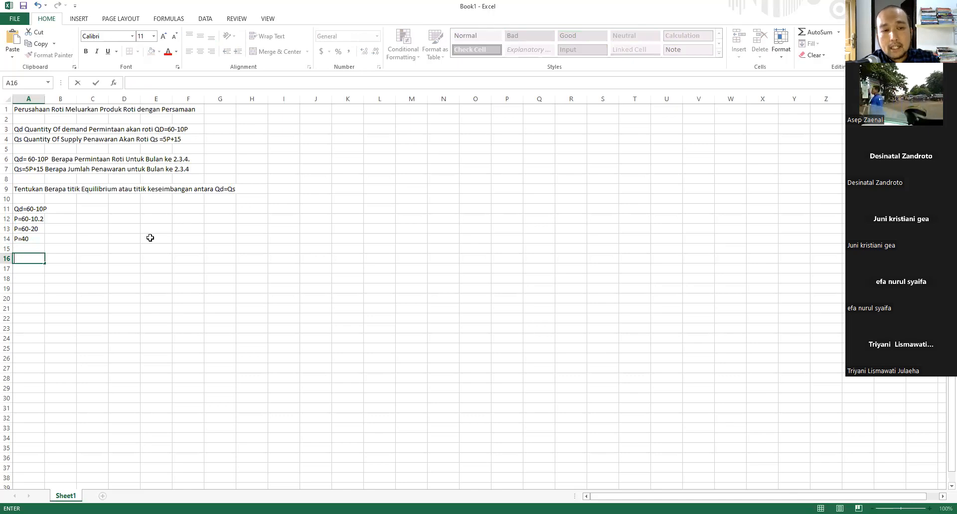
- Enter a table header row with "Q" in cell E11 and 1, 2 and 3 in F11 to H11
{"action": "left_click", "coordinate": [164, 209]}
{"action": "left_click_drag", "start_coordinate": [190, 215], "coordinate": [163, 209]}
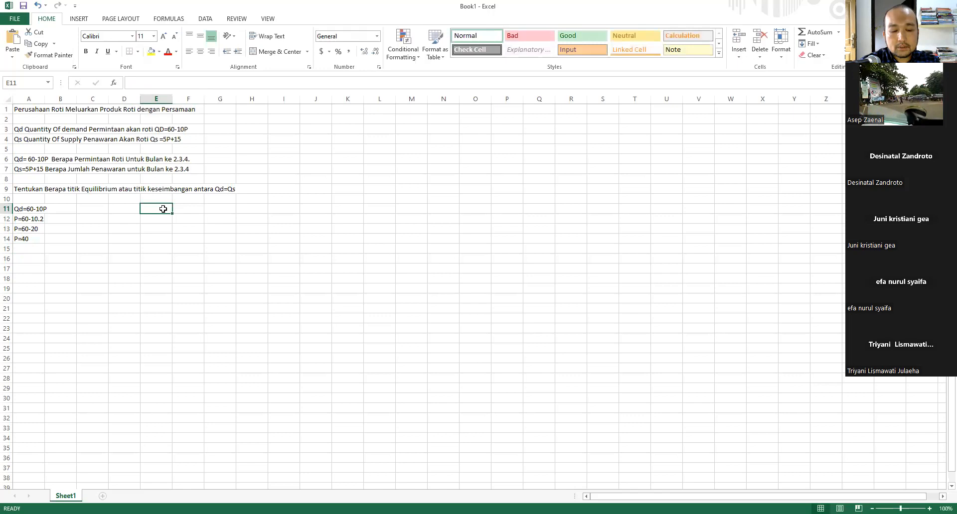
{"action": "type", "text": "Q"}
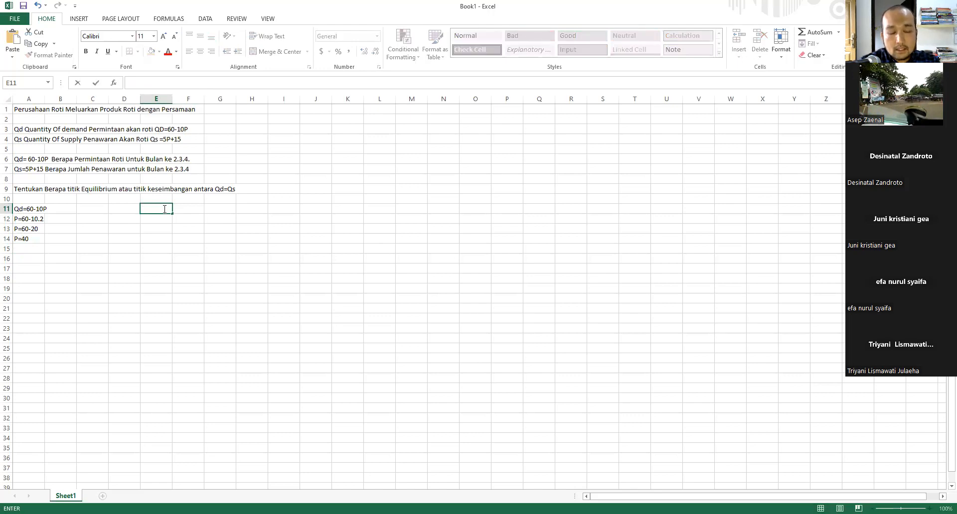
{"action": "key", "text": "Tab"}
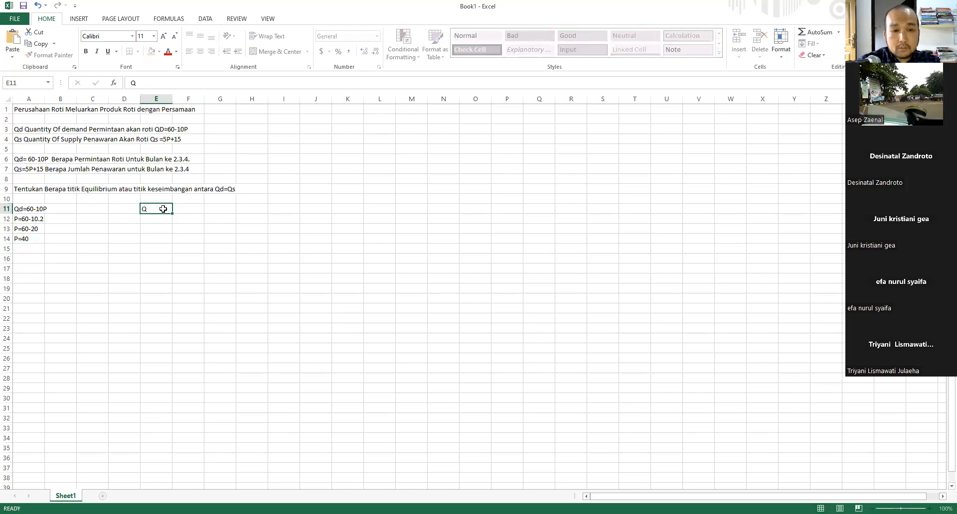
{"action": "type", "text": "1"}
{"action": "key", "text": "Tab"}
{"action": "type", "text": "2"}
{"action": "key", "text": "Tab"}
{"action": "type", "text": "3"}
{"action": "key", "text": "Return"}
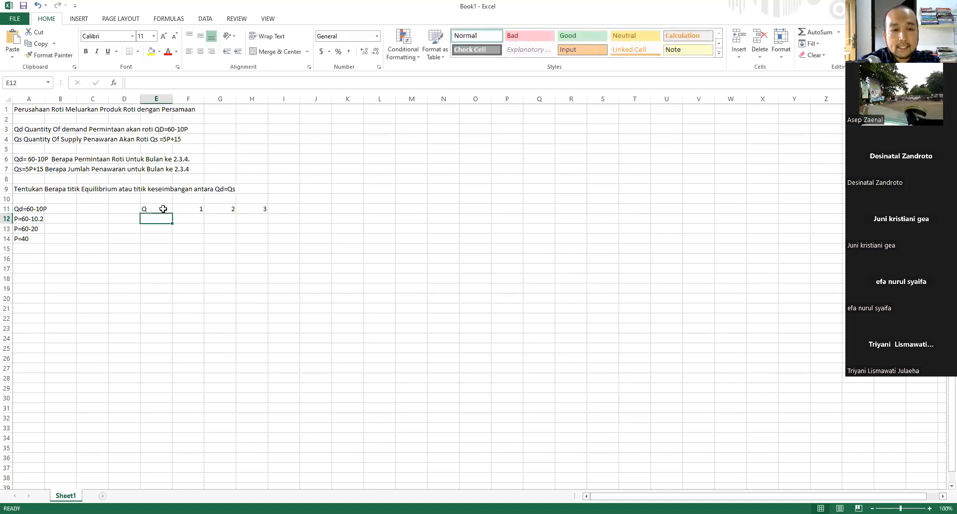
- Enter the first demand result, 40, in cell F12 beneath the header 1
{"action": "key", "text": "Tab"}
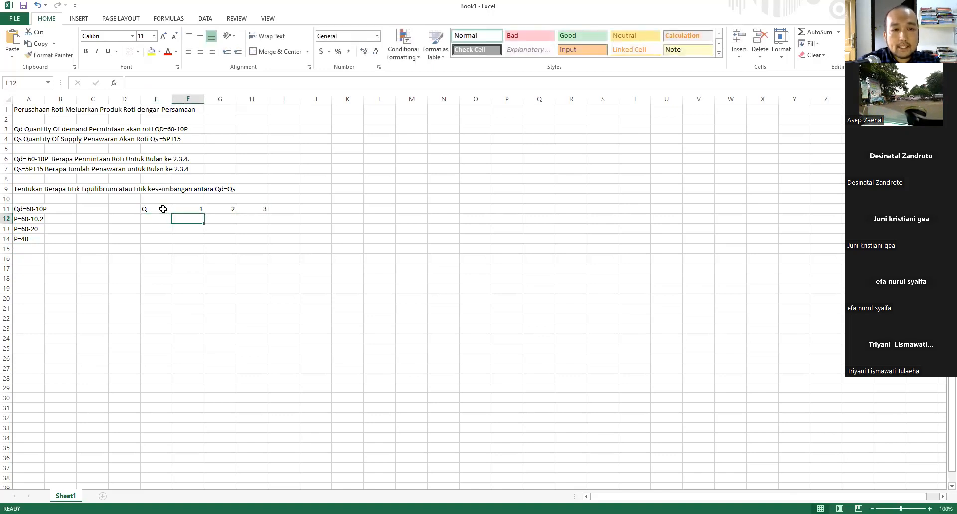
{"action": "type", "text": "40"}
{"action": "key", "text": "Tab"}
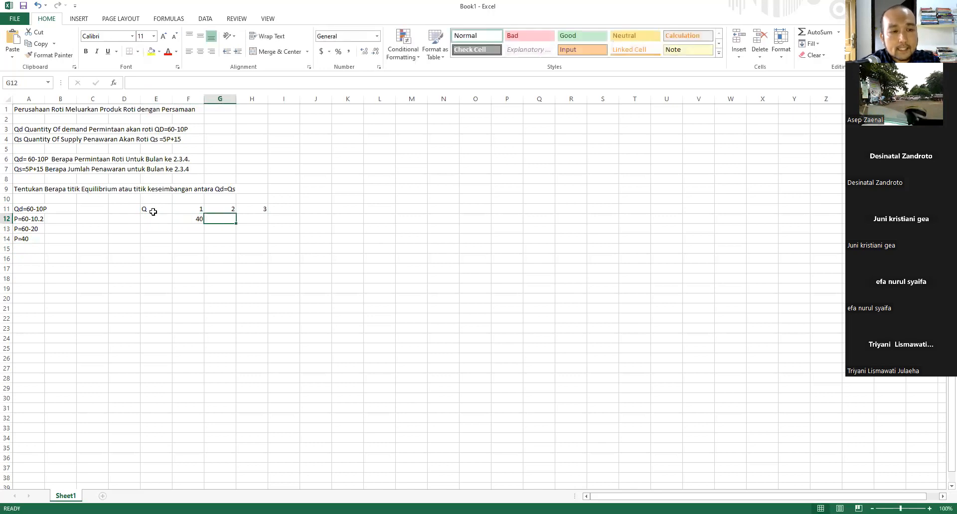
- Start the month 3 demand calculation by entering "Qd=60-10p" in cell A16 and "P=60-10.3" in A17
{"action": "left_click", "coordinate": [26, 260]}
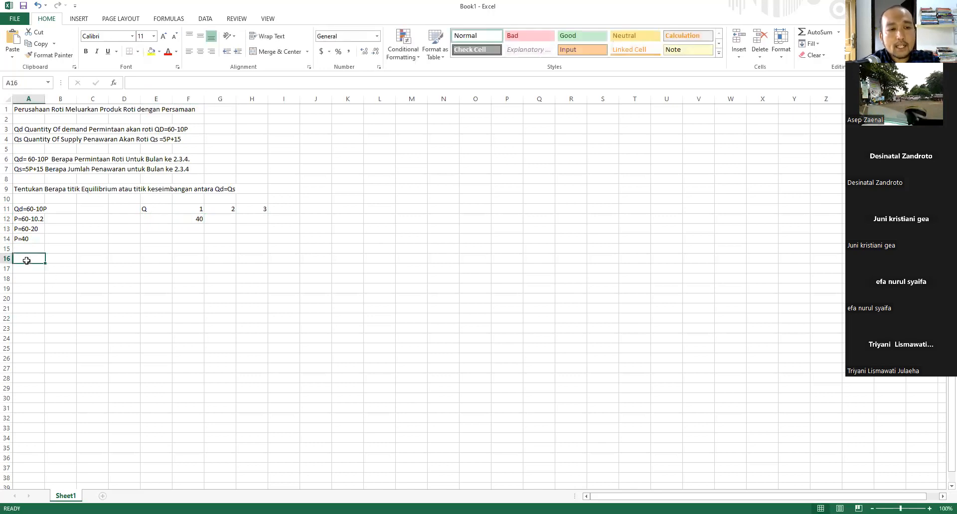
{"action": "type", "text": "Q"}
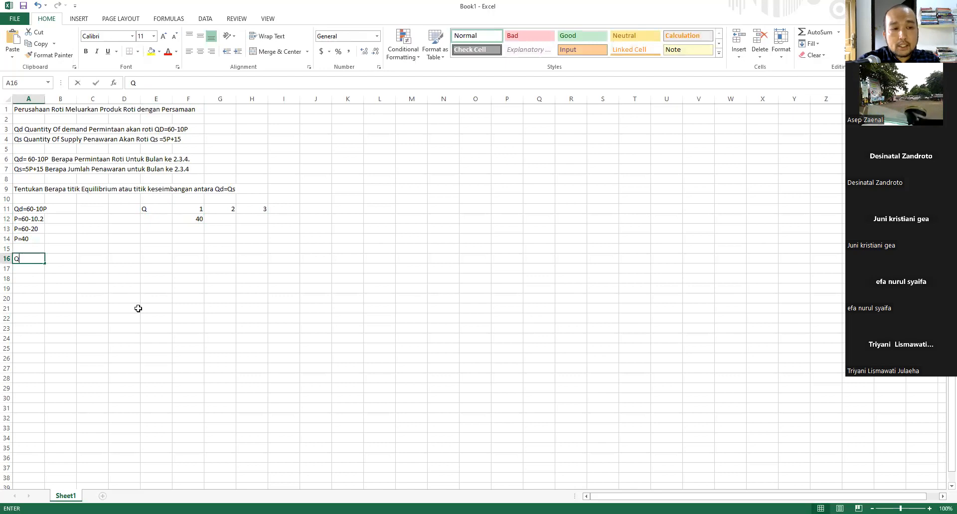
{"action": "type", "text": "d=60-10"}
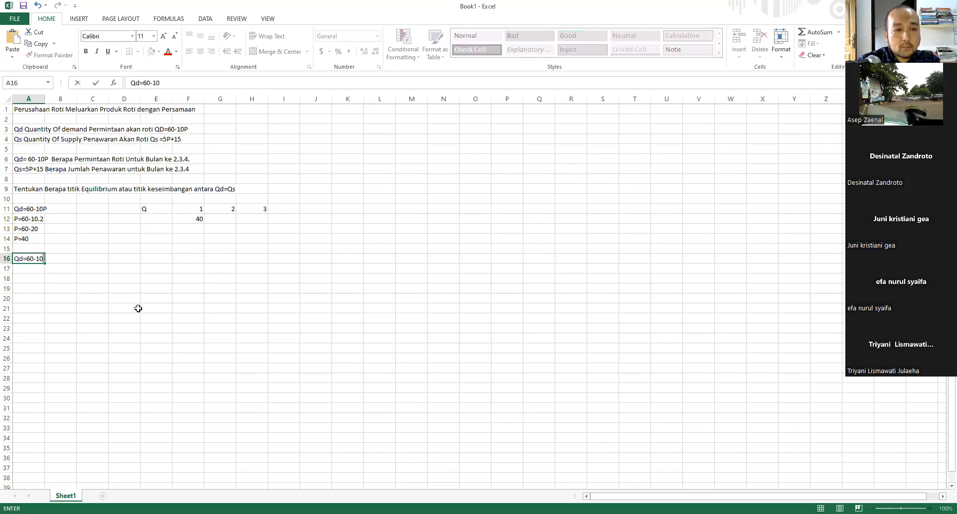
{"action": "type", "text": "p"}
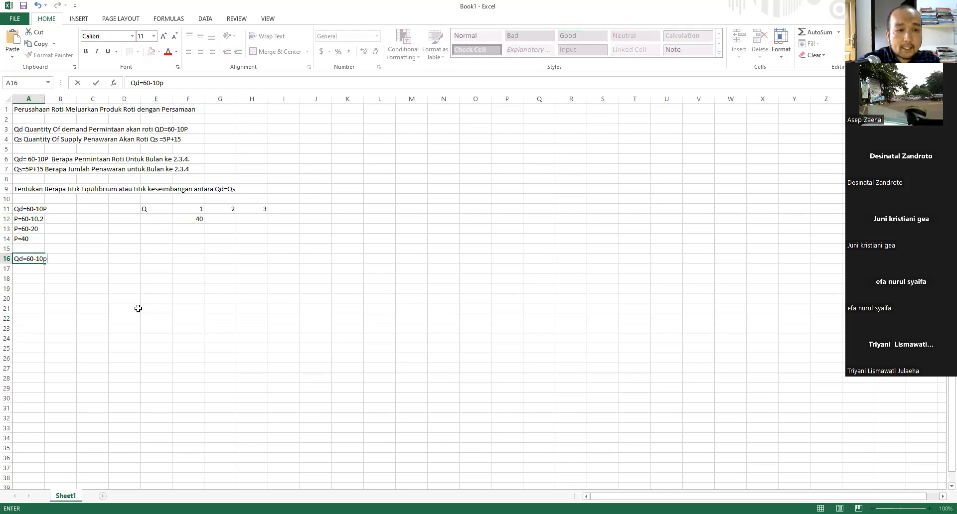
{"action": "key", "text": "Return"}
{"action": "type", "text": "P"}
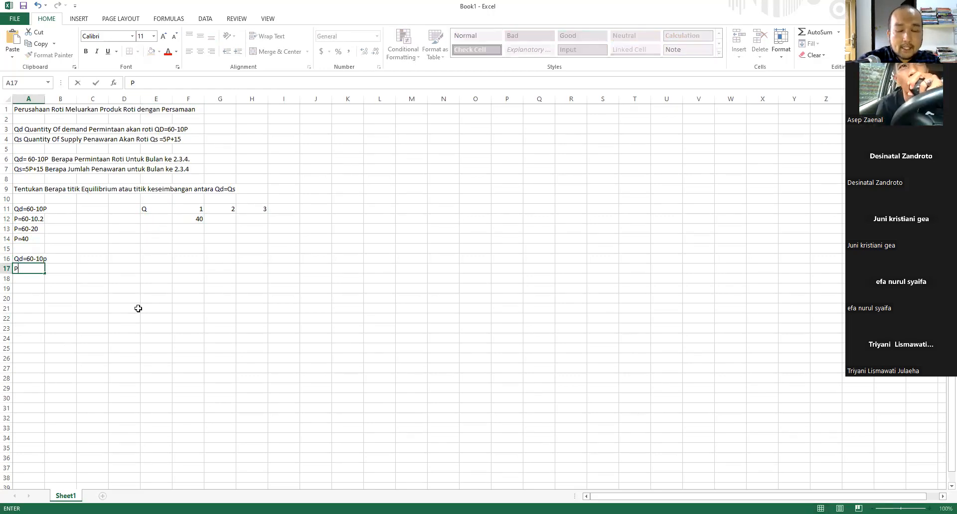
{"action": "type", "text": "=60-"}
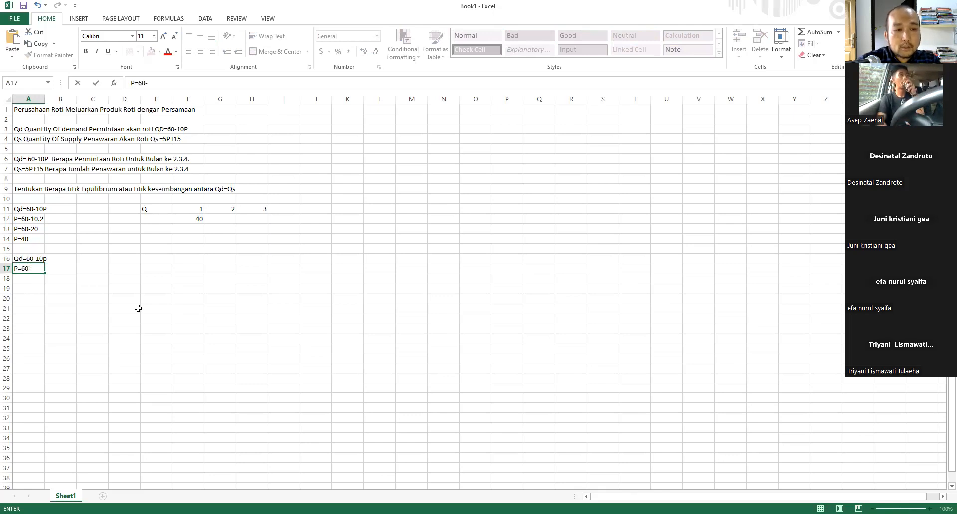
{"action": "type", "text": "10.3"}
{"action": "key", "text": "Return"}
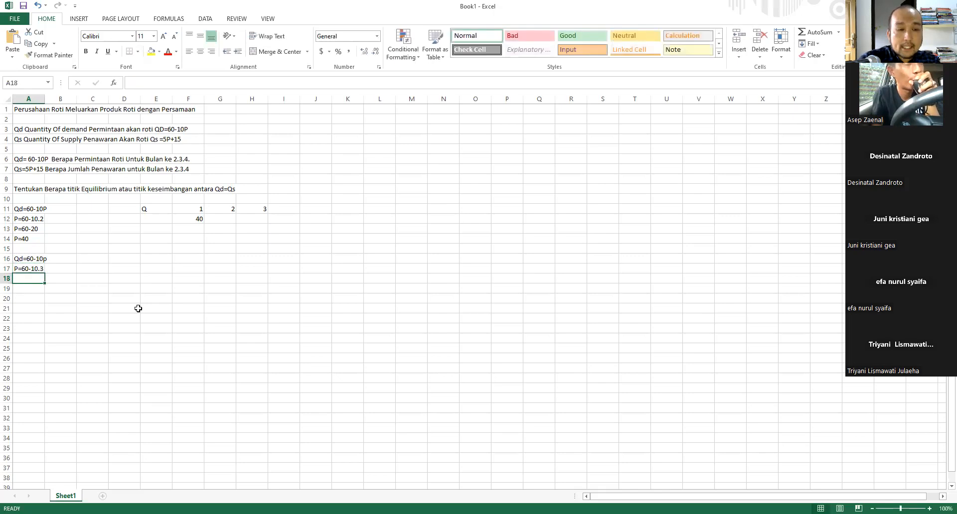
- Complete the month 3 demand calculation with "P=60-30" in cell A18 and "P=30" in A19
{"action": "key", "text": "ctrl+apostrophe"}
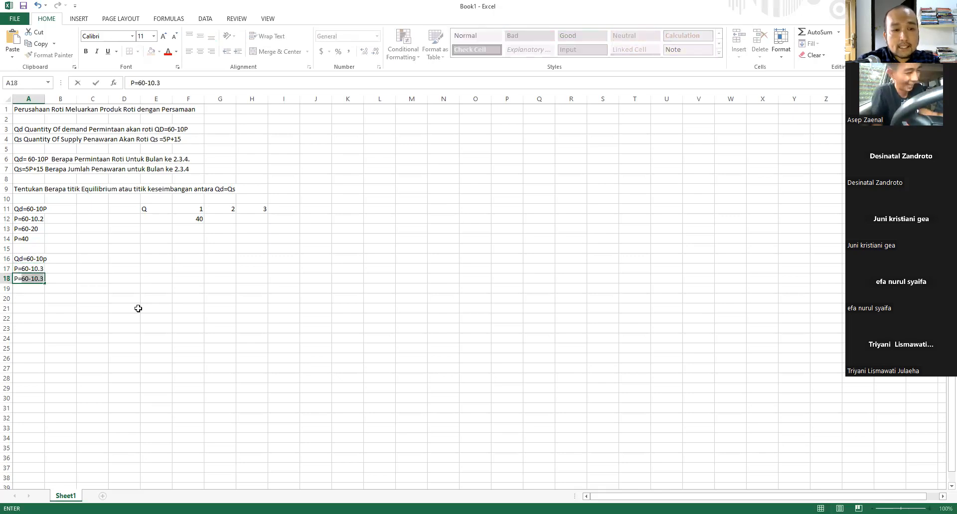
{"action": "key", "text": "shift+Right"}
{"action": "key", "text": "shift+Right"}
{"action": "key", "text": "shift+Right"}
{"action": "type", "text": "30"}
{"action": "key", "text": "Return"}
{"action": "type", "text": "P=30"}
{"action": "key", "text": "Return"}
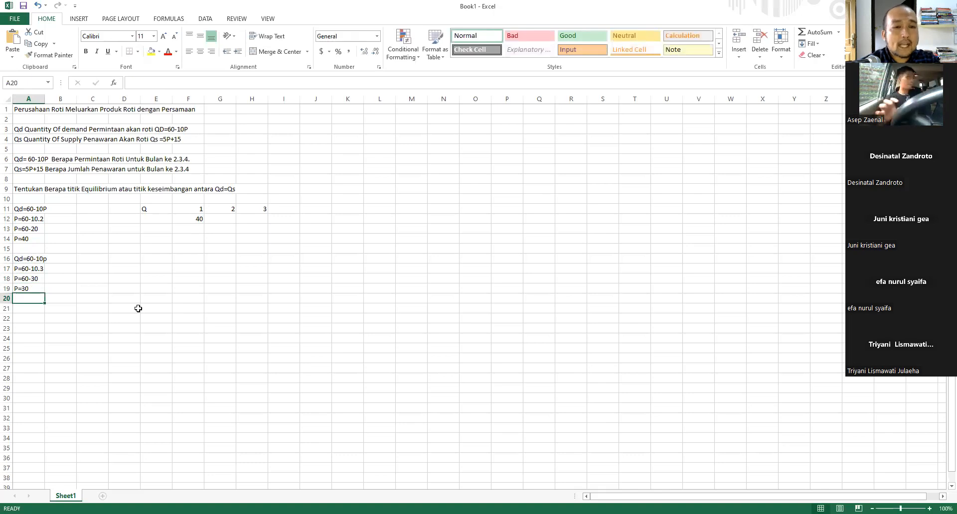
- Enter the second demand result, 30, in cell G12 beneath the header 2
{"action": "left_click", "coordinate": [216, 222]}
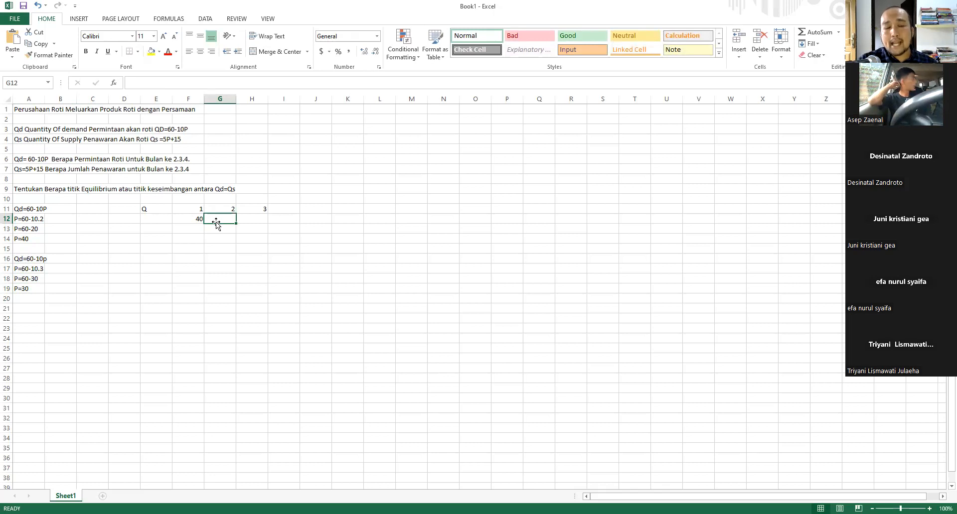
{"action": "type", "text": "30"}
{"action": "key", "text": "Return"}
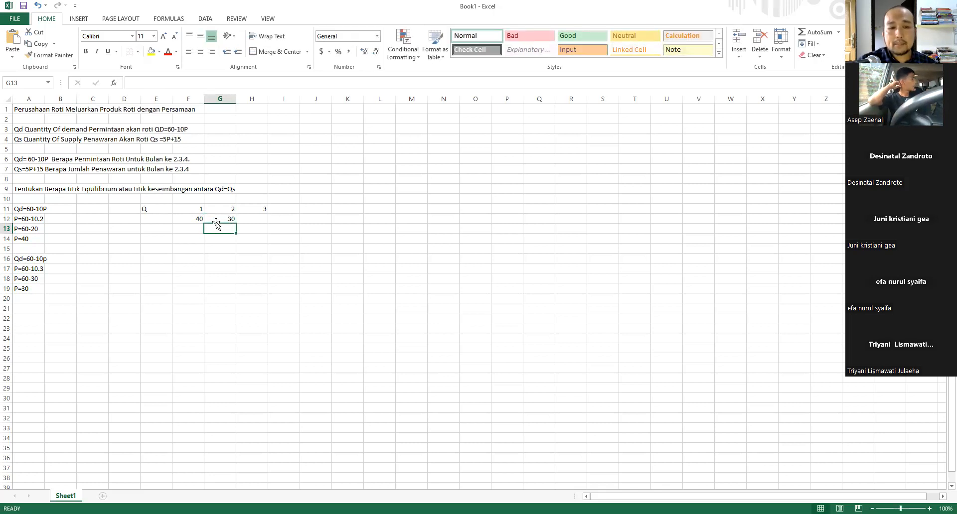
- Start the month 4 demand calculation by entering "Qd=60-10P" in cell A21 and "P=60-10.4" in A22
{"action": "left_click", "coordinate": [17, 306]}
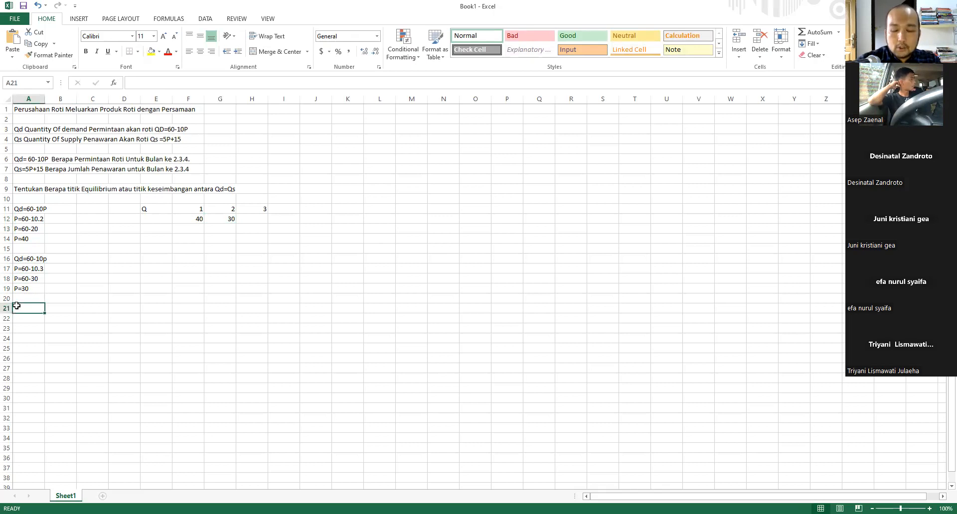
{"action": "type", "text": "Qd=60"}
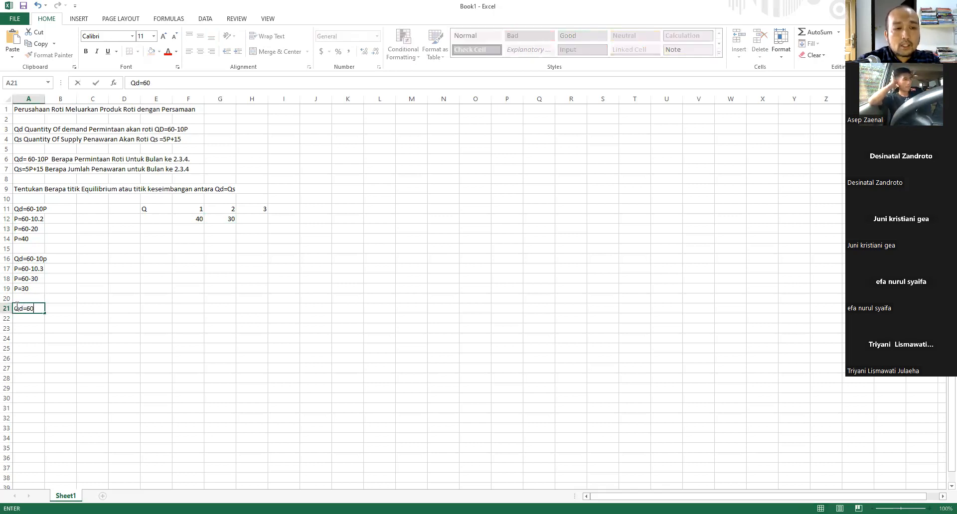
{"action": "type", "text": "-10P"}
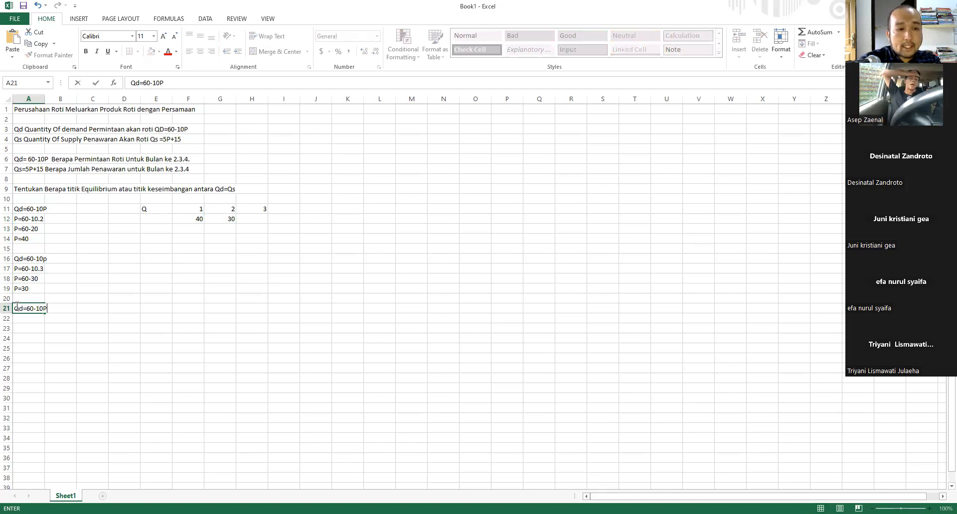
{"action": "key", "text": "Return"}
{"action": "type", "text": "P=60-10.4"}
{"action": "key", "text": "Return"}
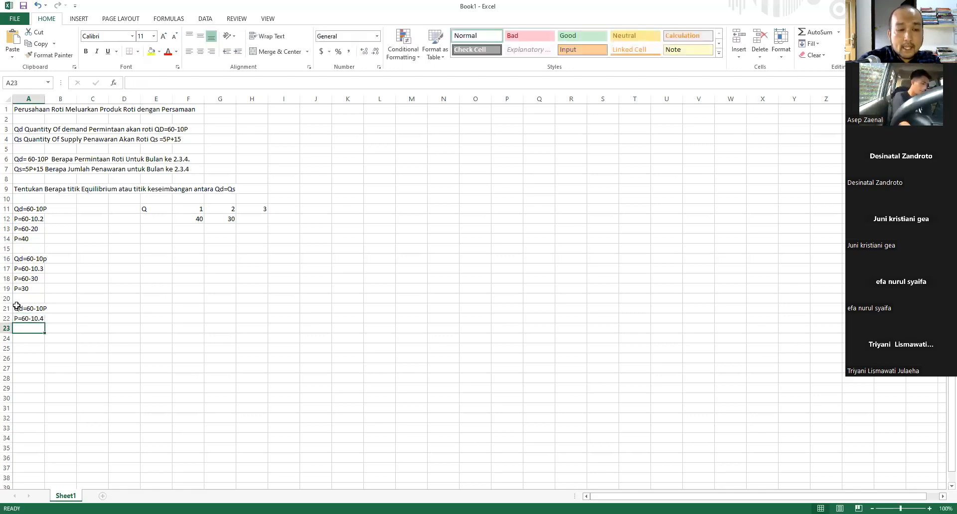
- Complete the month 4 demand calculation with "P=60-40" in cell A23 and "P=20" in A24
{"action": "key", "text": "ctrl+apostrophe"}
{"action": "key", "text": "shift+Right"}
{"action": "key", "text": "shift+Right"}
{"action": "key", "text": "shift+Right"}
{"action": "type", "text": "40"}
{"action": "key", "text": "Return"}
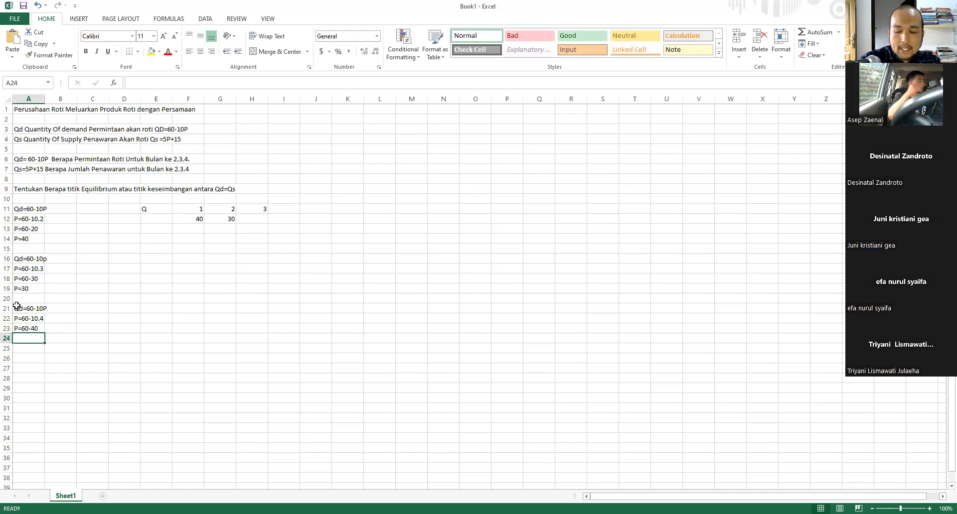
{"action": "type", "text": "P"}
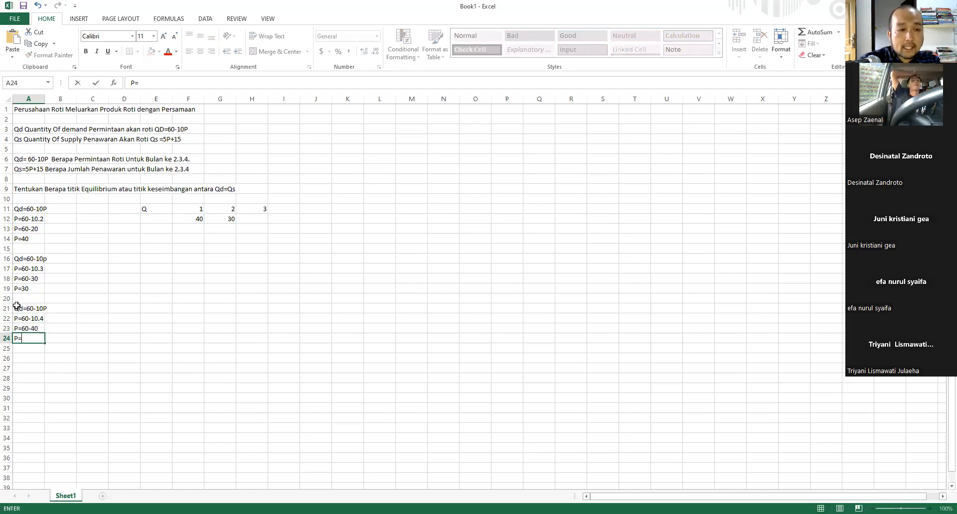
{"action": "type", "text": "=20"}
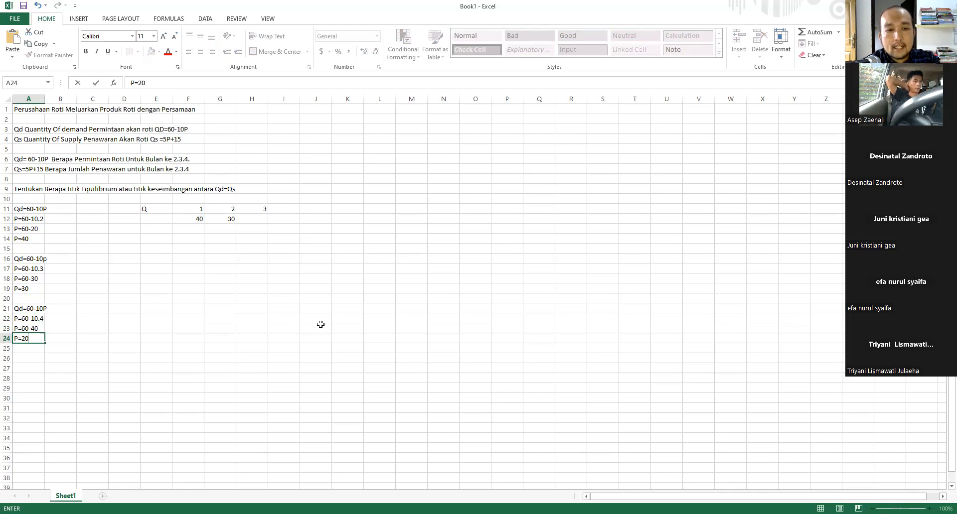
- Enter the third demand result, 20, in cell H12 beneath the header 3
{"action": "left_click", "coordinate": [254, 219]}
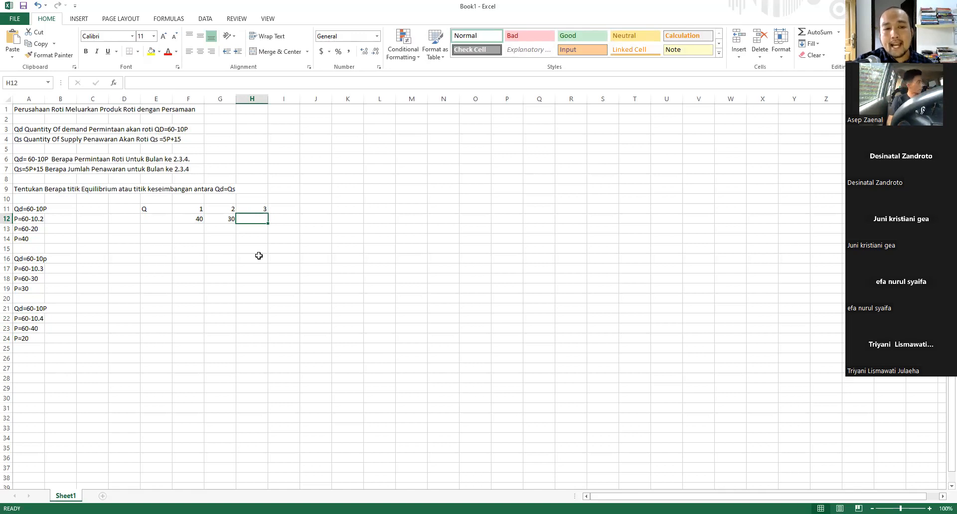
{"action": "type", "text": "20"}
{"action": "key", "text": "Return"}
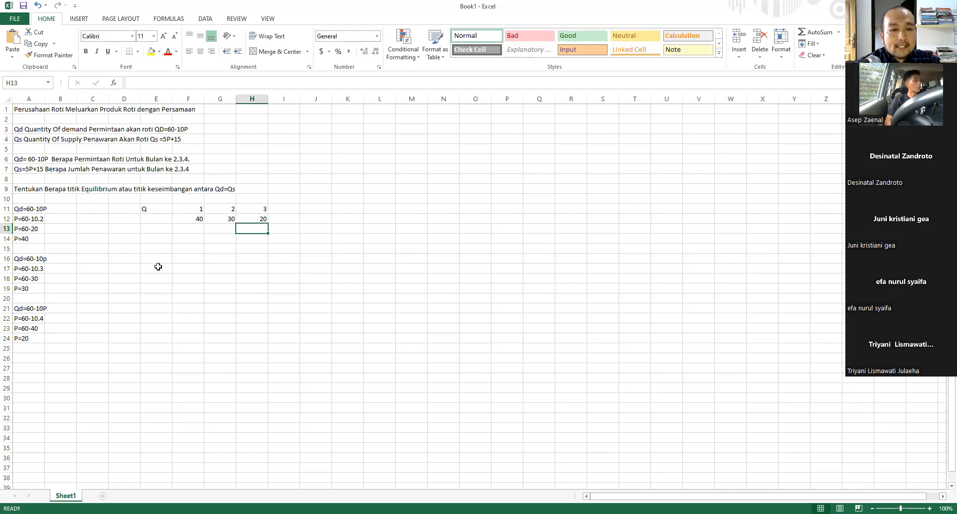
- Start the month 2 supply calculation by entering "Qs=5P+15" in cell A26 and "P=5.2+15" in A27
{"action": "left_click", "coordinate": [21, 359]}
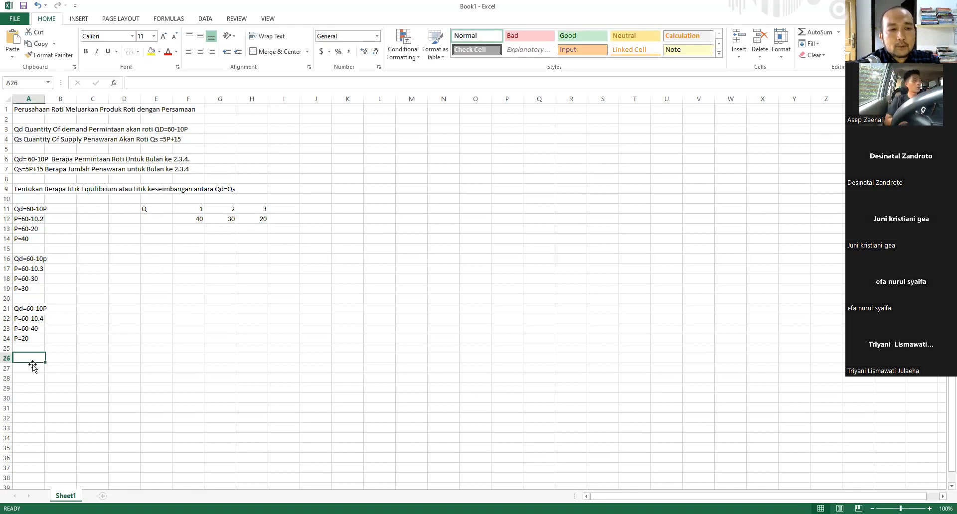
{"action": "type", "text": "Qs="}
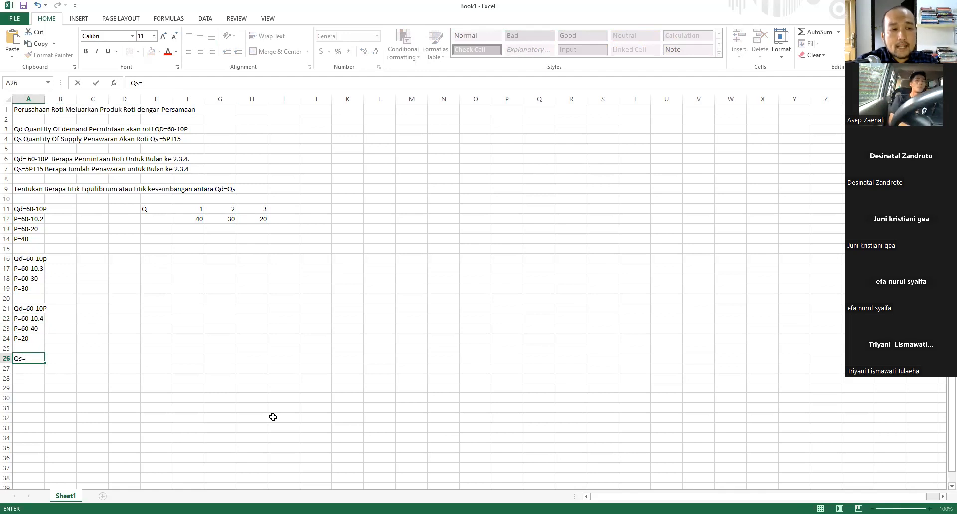
{"action": "type", "text": "5P"}
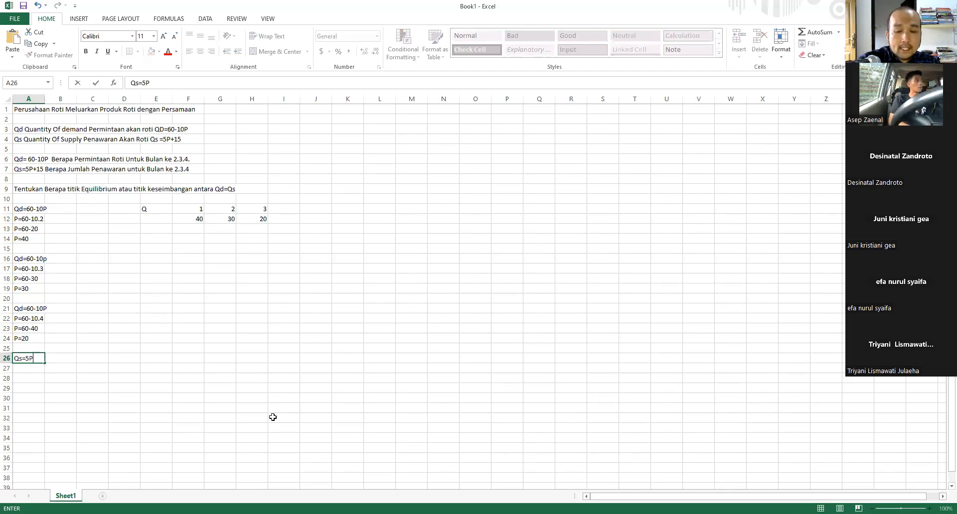
{"action": "type", "text": "+15"}
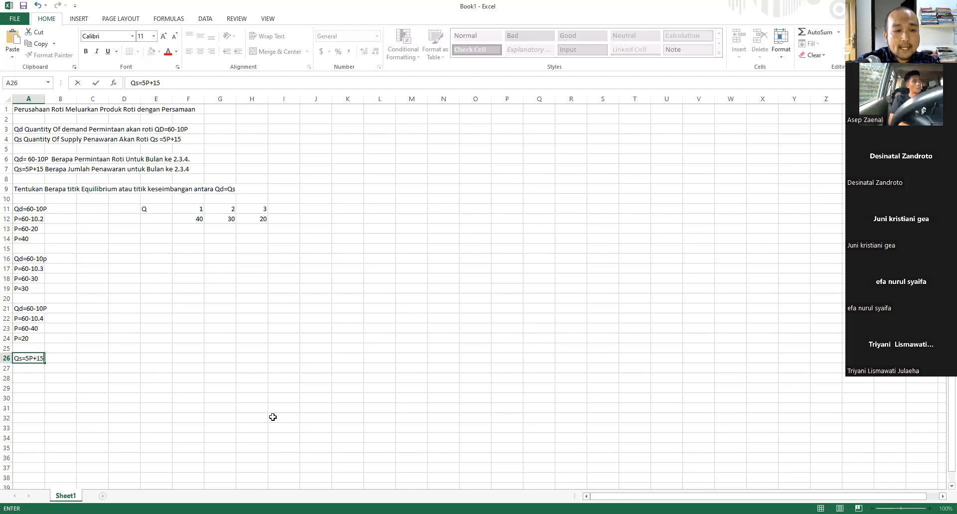
{"action": "key", "text": "Return"}
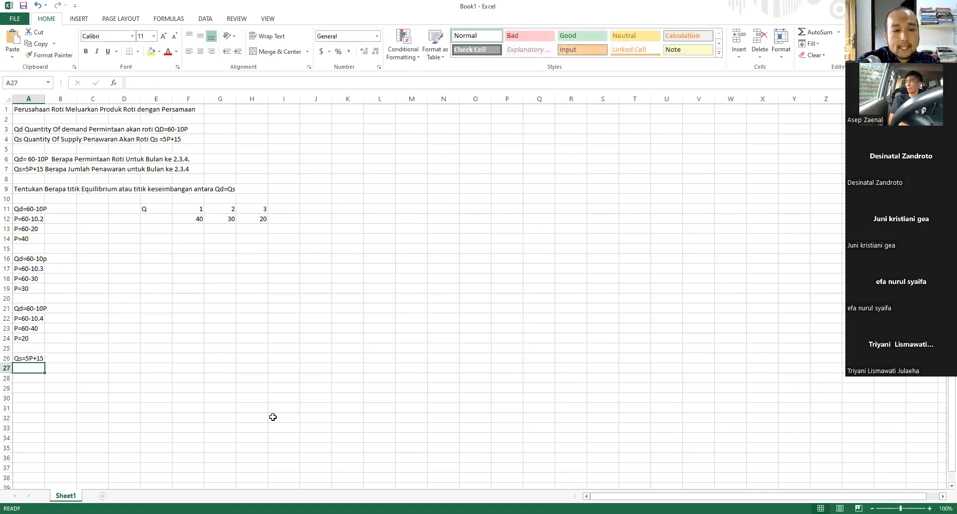
{"action": "type", "text": "P=5.2"}
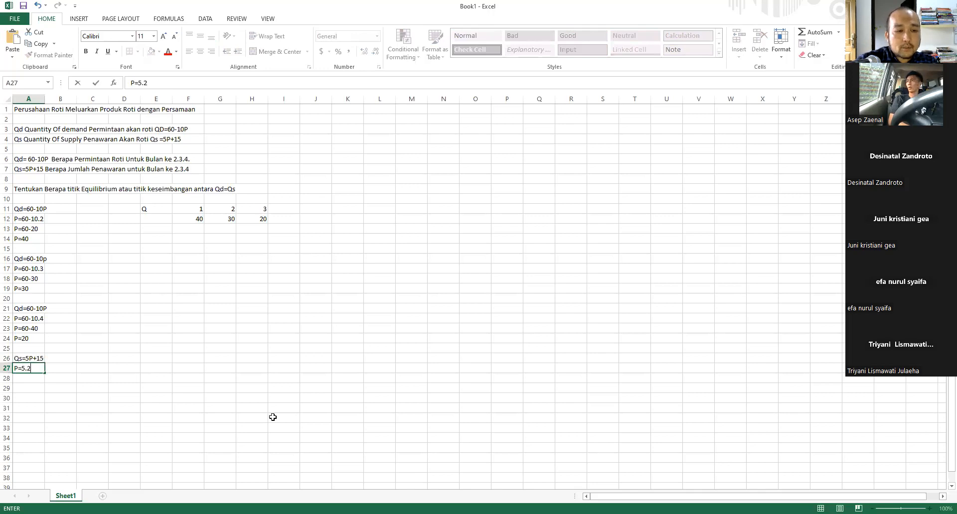
{"action": "type", "text": "+15"}
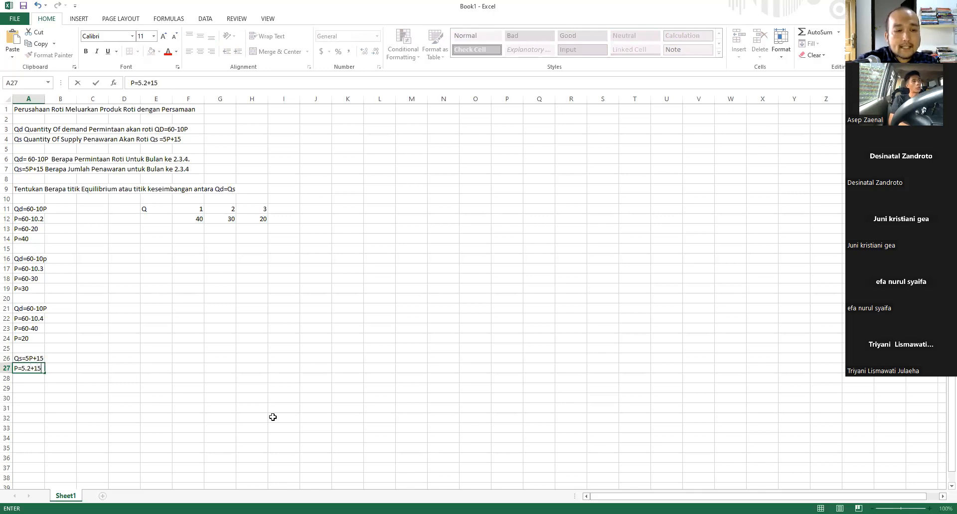
{"action": "key", "text": "Return"}
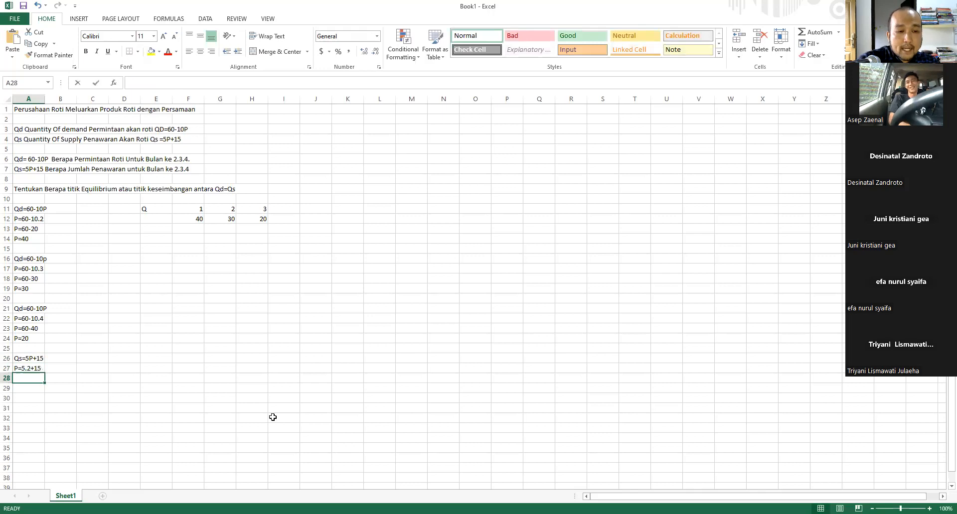
- Complete the month 2 supply calculation with "P=10+15" in cell A28 and "P=25" in A29
{"action": "type", "text": "P=10+15"}
{"action": "key", "text": "Return"}
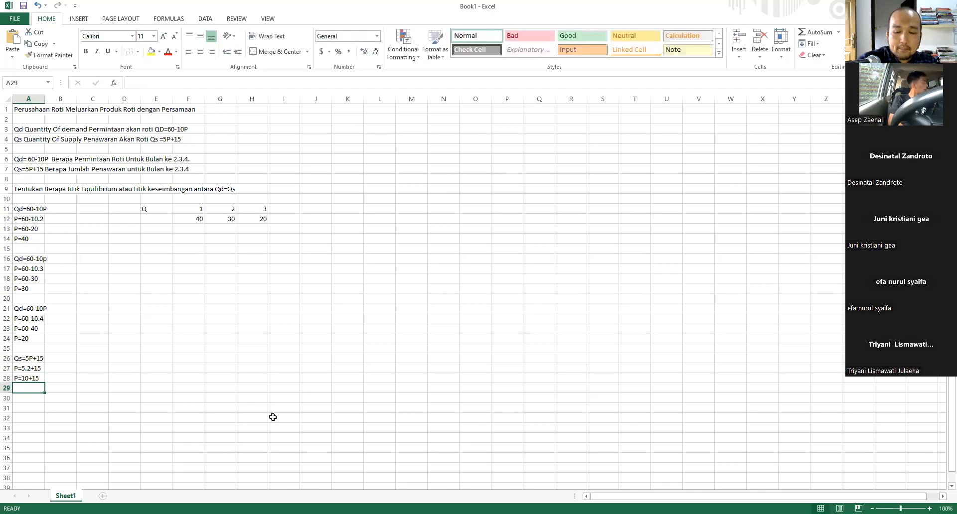
{"action": "type", "text": "P="}
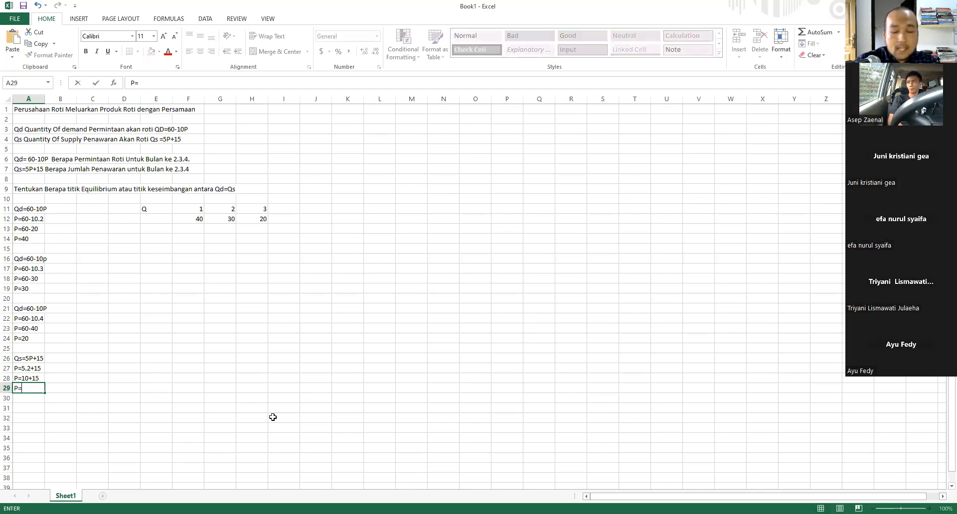
{"action": "type", "text": "25"}
{"action": "key", "text": "Return"}
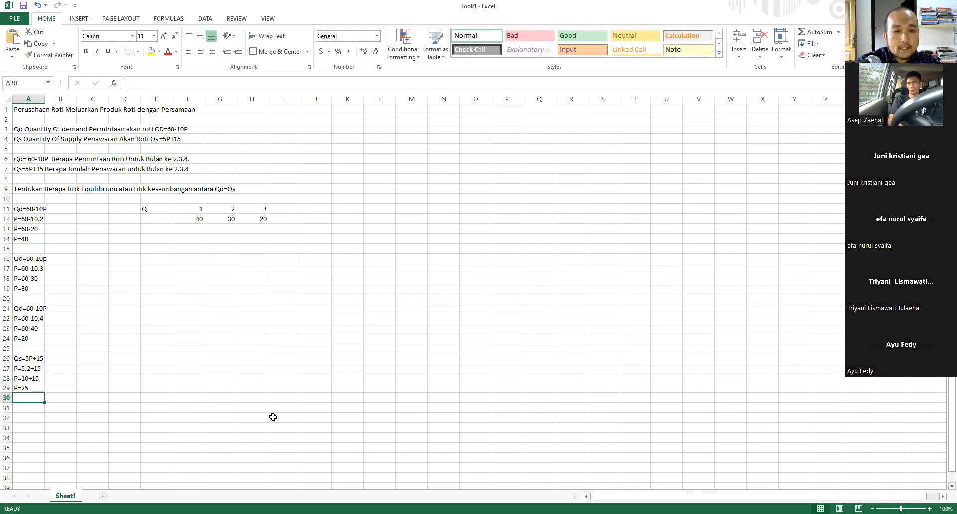
- Change the demand table's label in cell E11 to "Qd"
{"action": "left_click", "coordinate": [164, 210]}
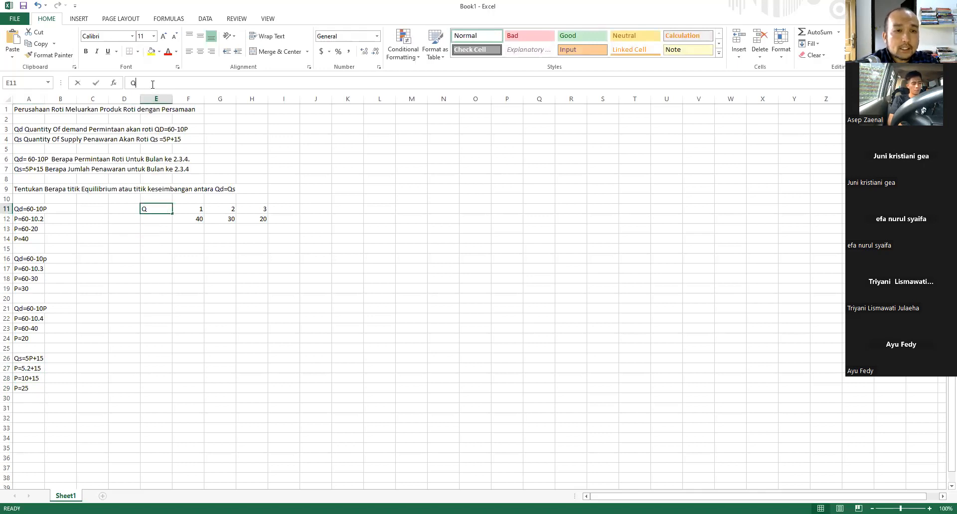
{"action": "left_click", "coordinate": [137, 83]}
{"action": "type", "text": "d"}
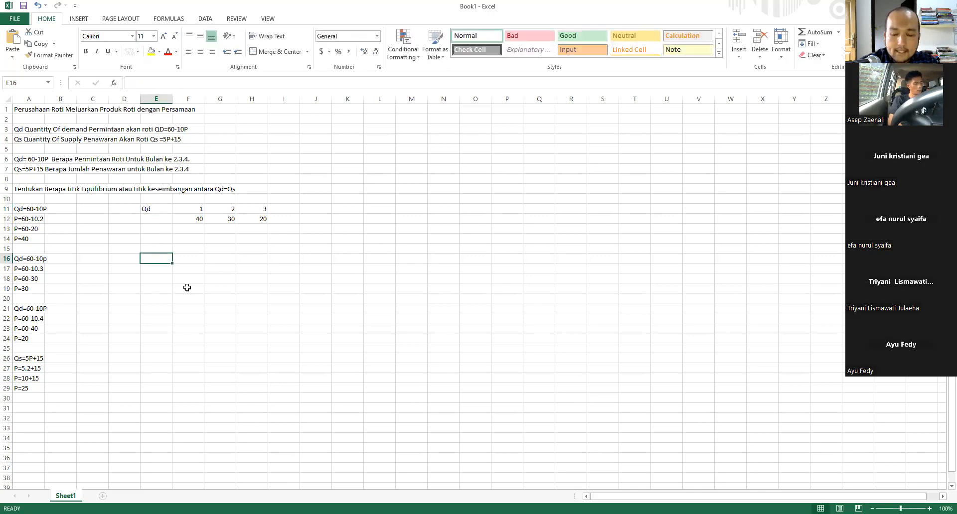
- Set up a supply table with the label "Qs" in cell E16 and the headers 1, 2 and 3 in F16 to H16
{"action": "type", "text": "Qs"}
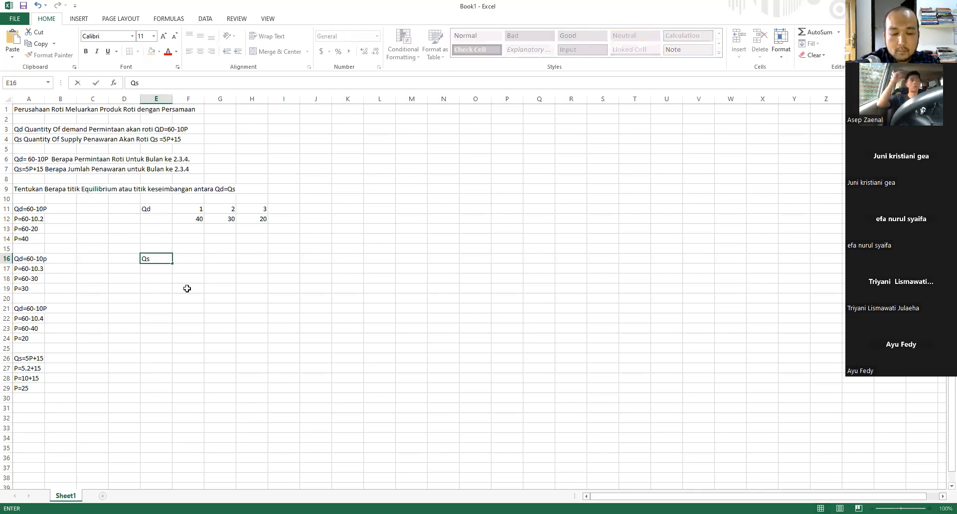
{"action": "key", "text": "Tab"}
{"action": "type", "text": "1"}
{"action": "key", "text": "Tab"}
{"action": "type", "text": "2"}
{"action": "key", "text": "Tab"}
{"action": "type", "text": "3"}
{"action": "key", "text": "Tab"}
- Enter the first supply result, 25, in cell F17 beneath the header 1
{"action": "key", "text": "Return"}
{"action": "key", "text": "Tab"}
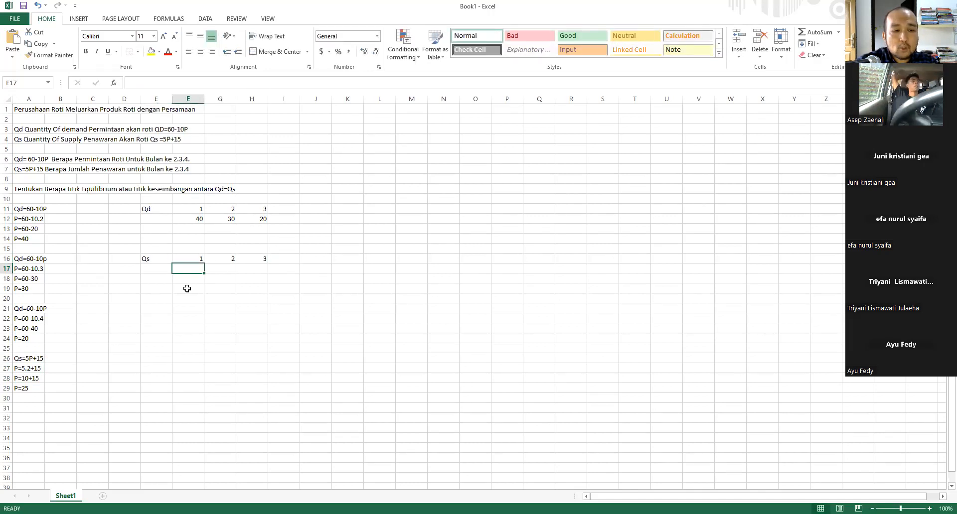
{"action": "type", "text": "25"}
{"action": "key", "text": "Return"}
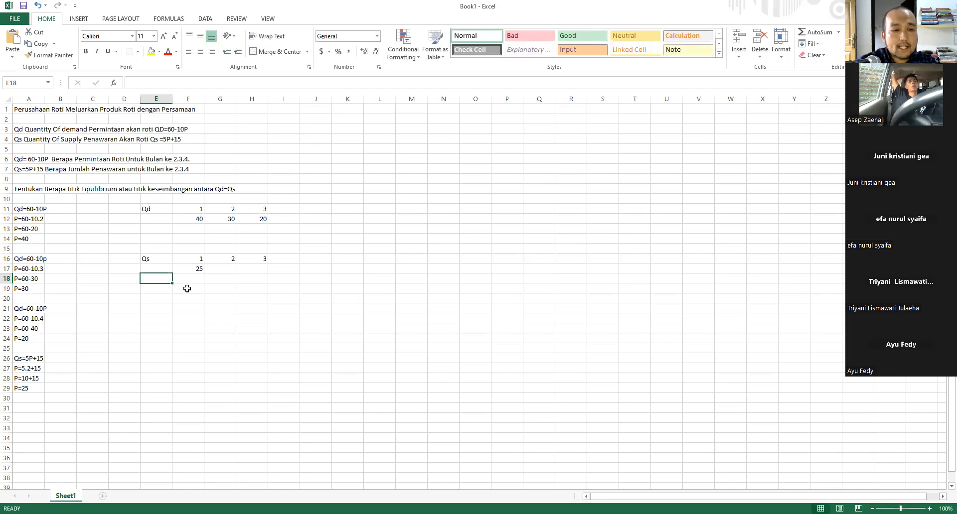
- Start the month 3 supply calculation by entering "Qs=5p+15" in cell A31 and "p=5.3+15" in A32
{"action": "left_click", "coordinate": [29, 406]}
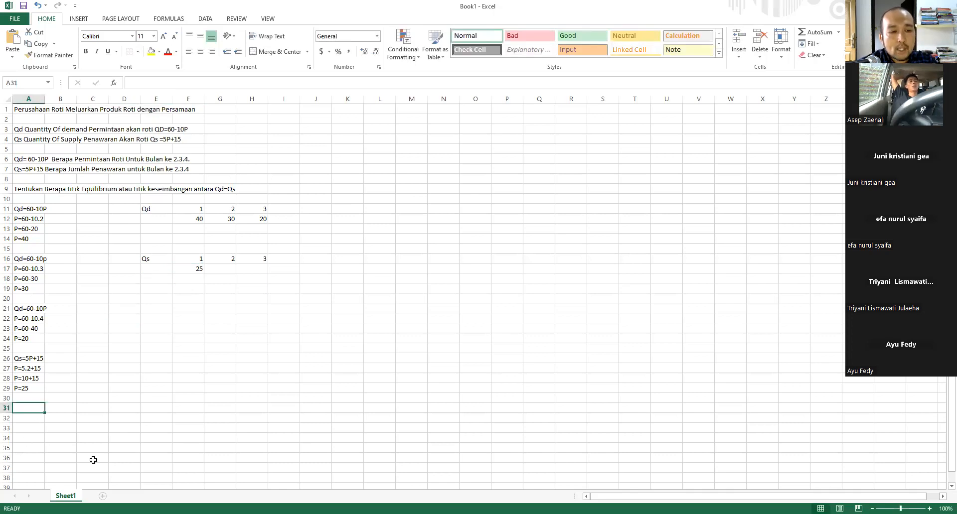
{"action": "type", "text": "qS"}
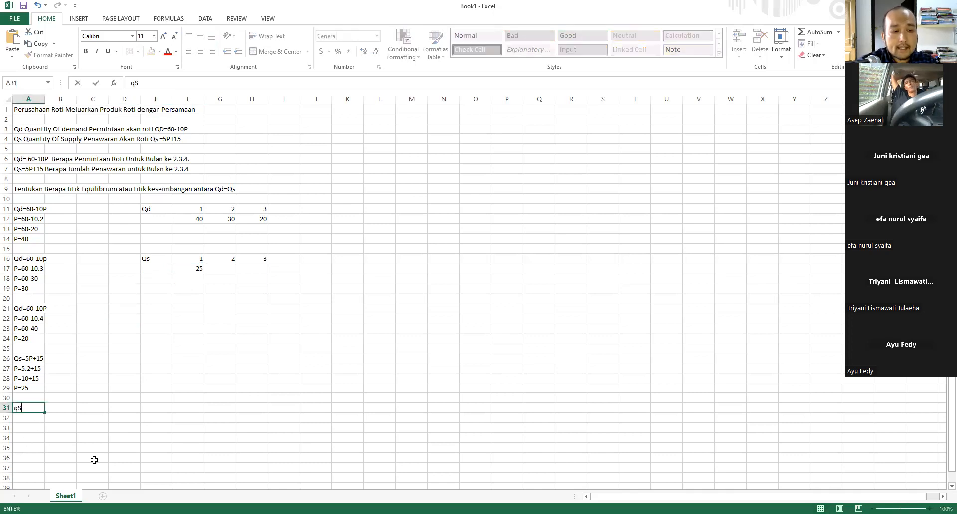
{"action": "key", "text": "BackSpace"}
{"action": "key", "text": "BackSpace"}
{"action": "type", "text": "Q"}
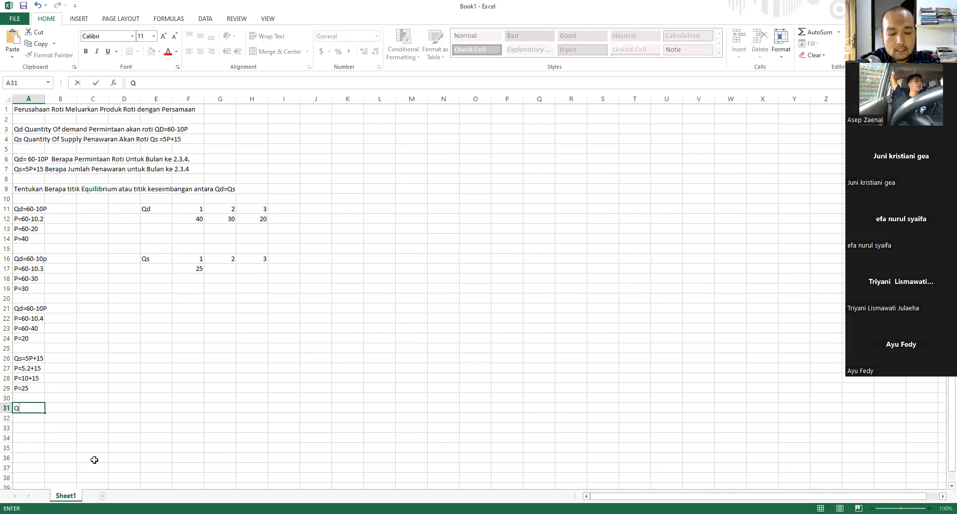
{"action": "type", "text": "s="}
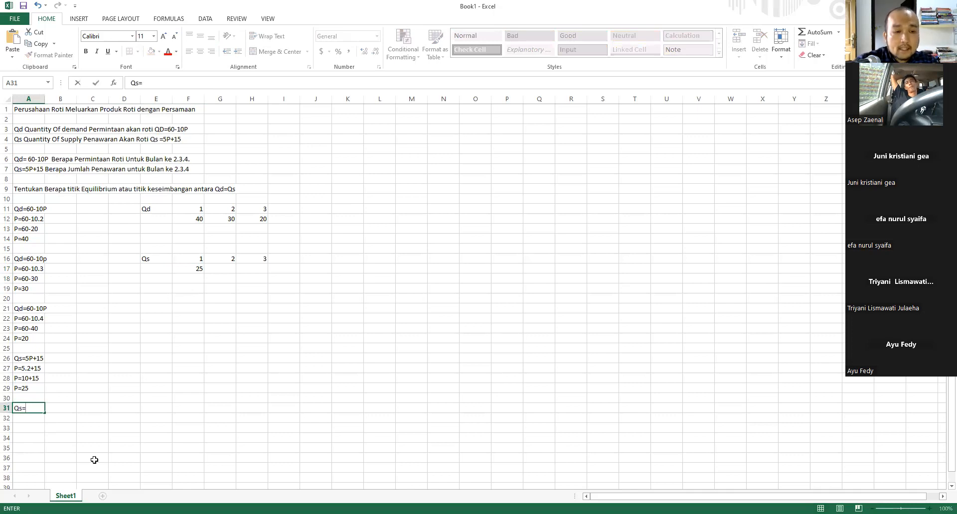
{"action": "type", "text": "5p"}
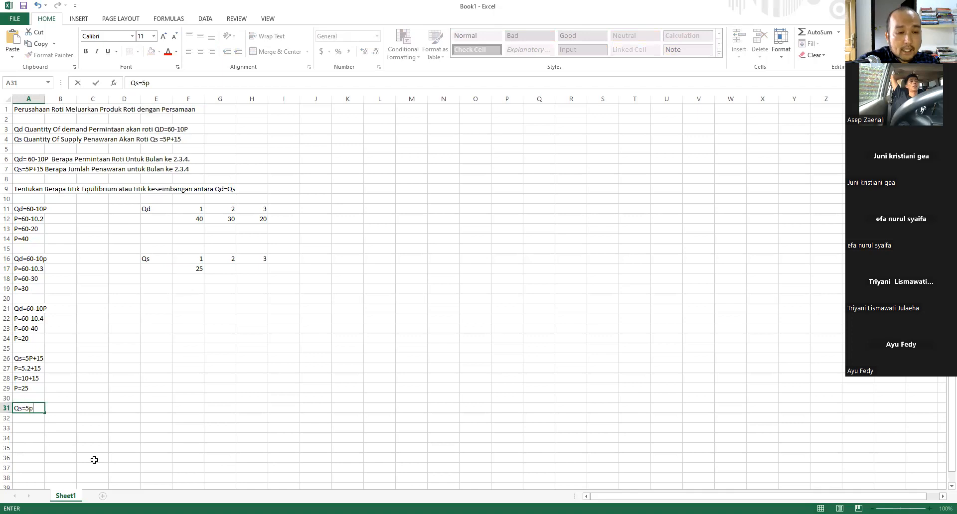
{"action": "type", "text": "+15"}
{"action": "key", "text": "Return"}
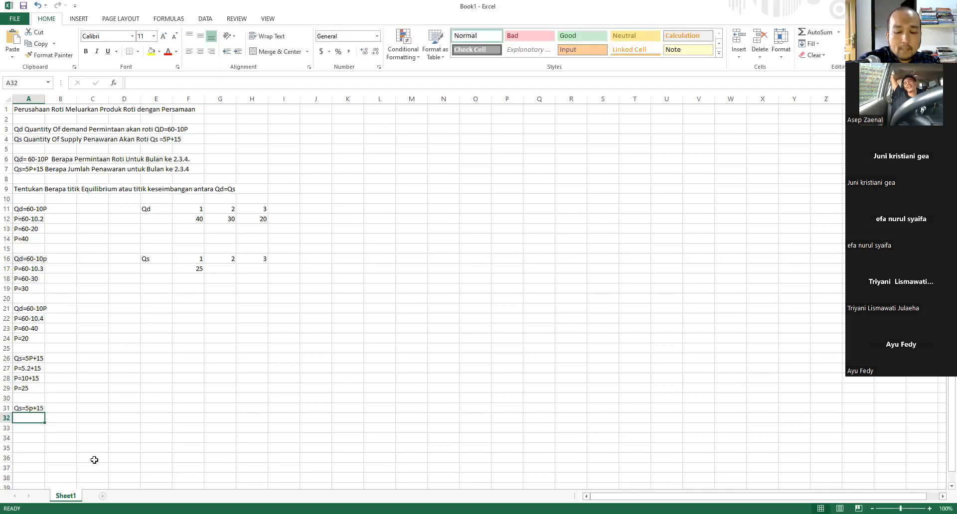
{"action": "type", "text": "p=5"}
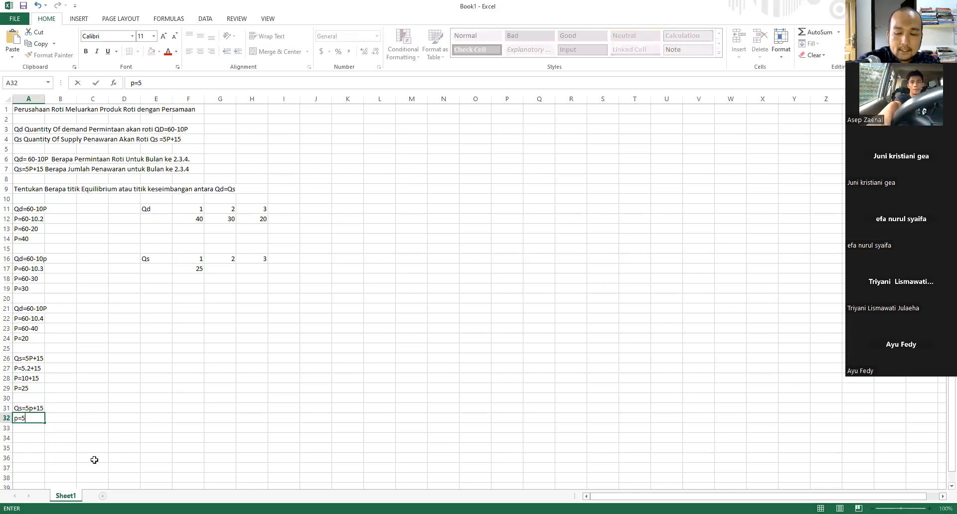
{"action": "type", "text": ".3+15"}
{"action": "key", "text": "Return"}
- Complete the month 3 supply calculation with "p=15+15" in cell A33 and "p=30" in A34
{"action": "type", "text": "p=5.3+15"}
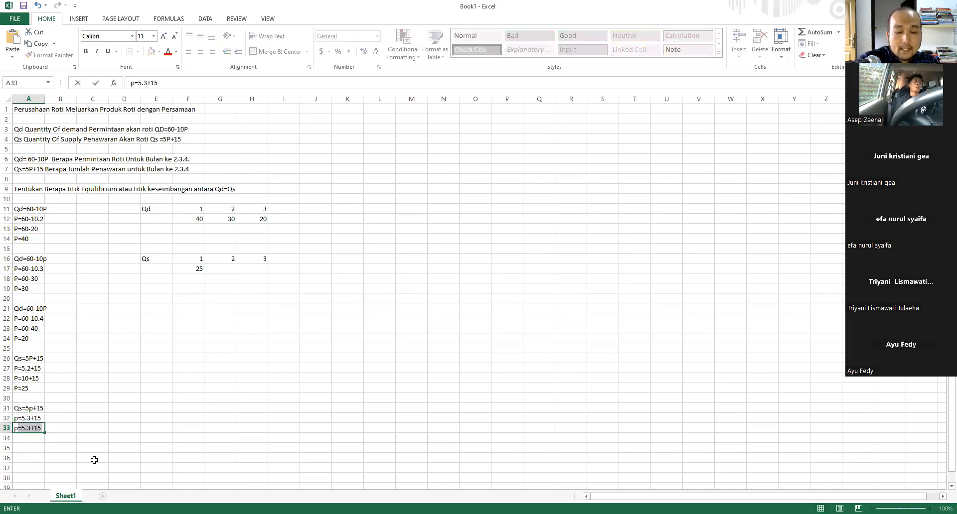
{"action": "type", "text": "158"}
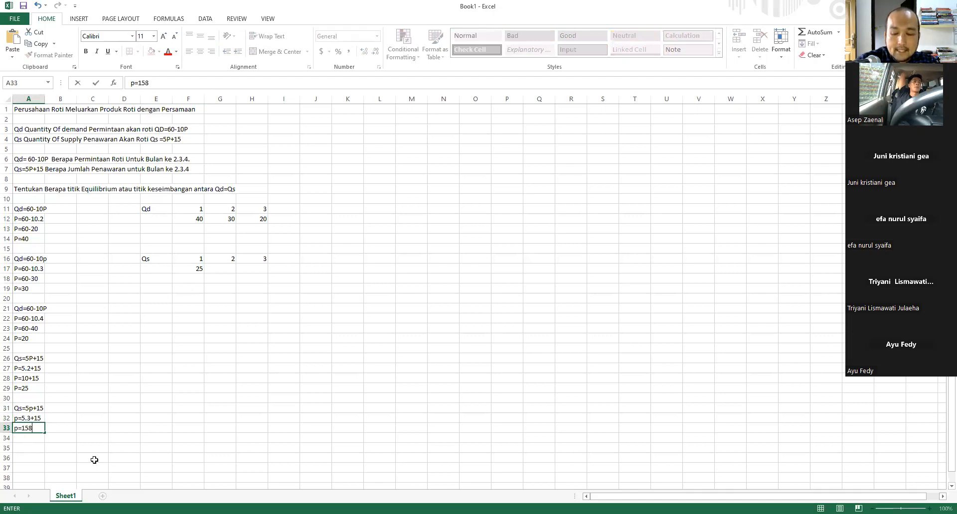
{"action": "key", "text": "BackSpace"}
{"action": "type", "text": "+1"}
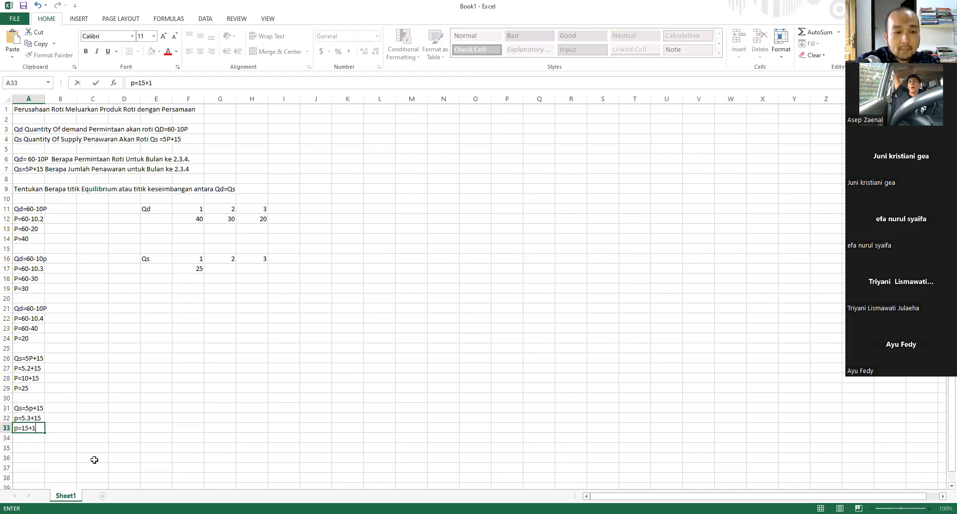
{"action": "type", "text": "5"}
{"action": "key", "text": "Return"}
{"action": "type", "text": "p=30"}
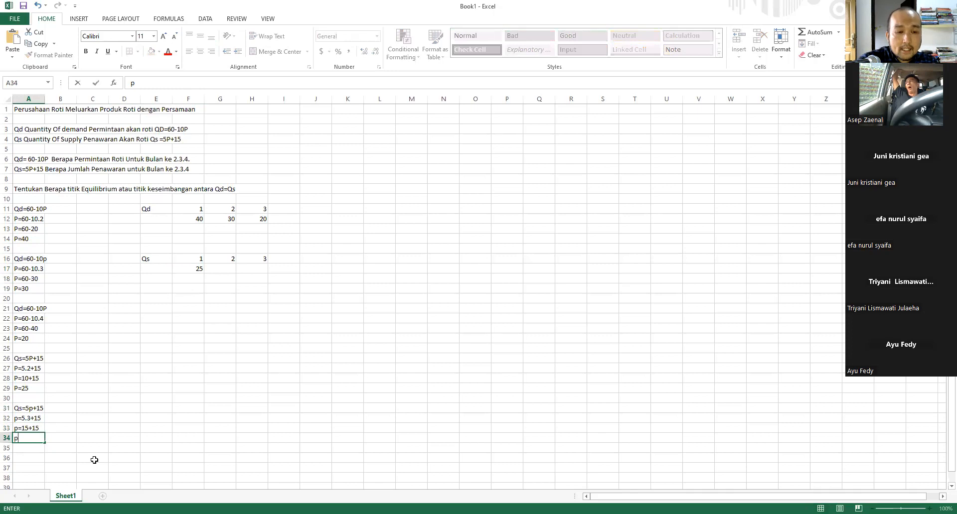
{"action": "key", "text": "Return"}
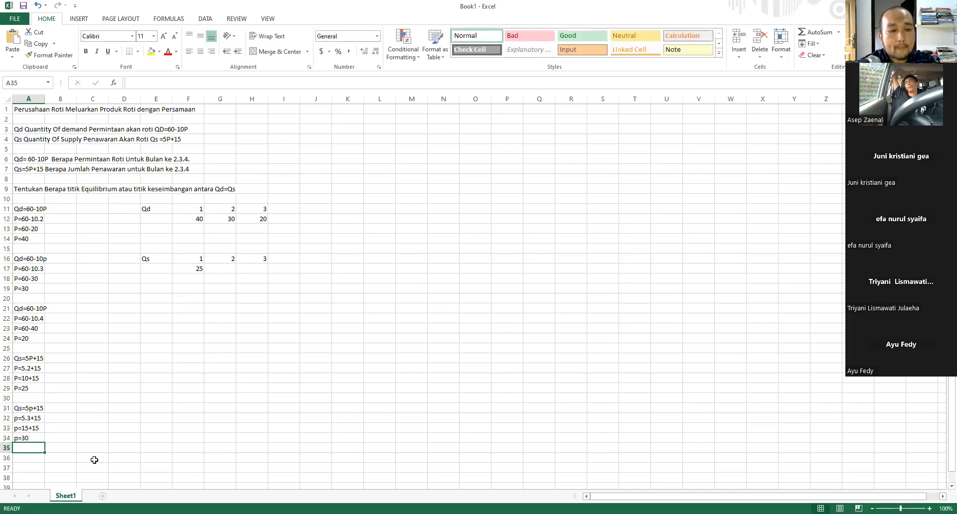
- Enter the second supply result, 30, in cell G17 beneath the header 2
{"action": "left_click", "coordinate": [229, 272]}
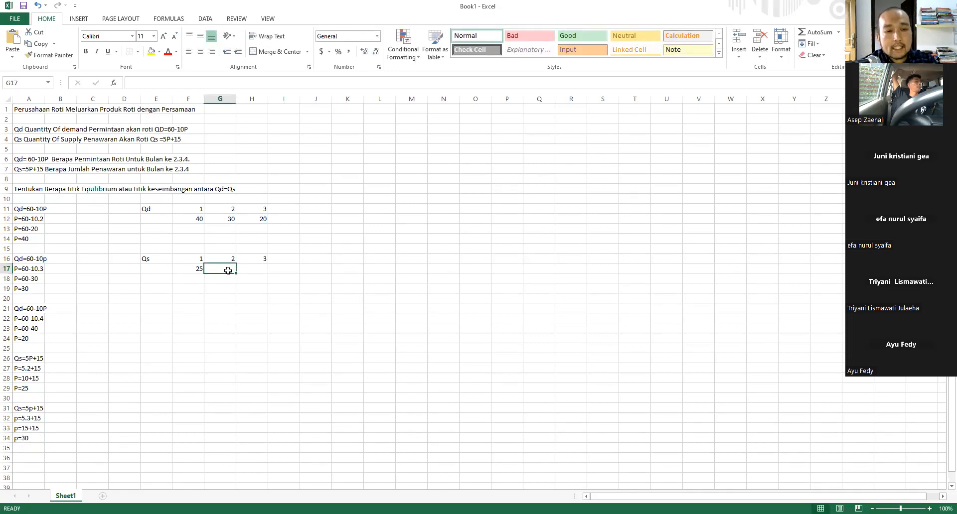
{"action": "type", "text": "30"}
{"action": "key", "text": "Return"}
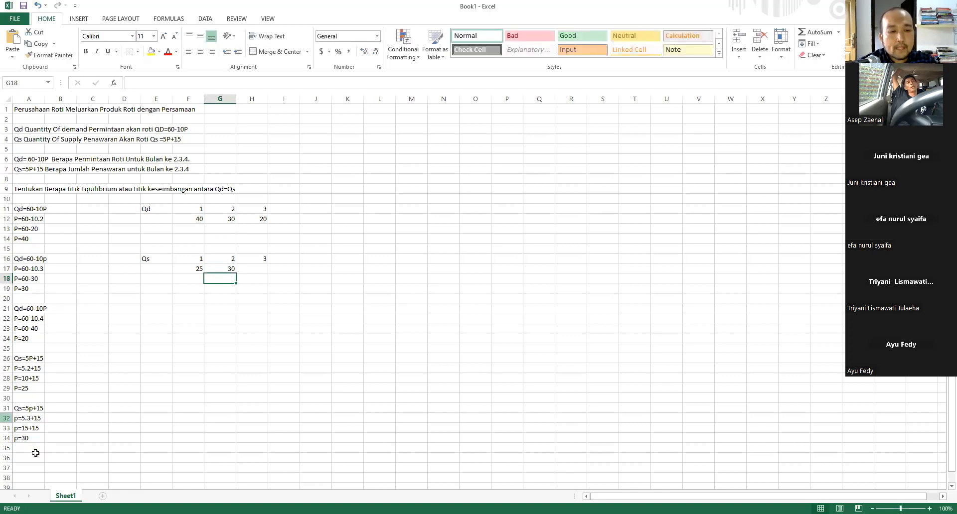
- Start the month 4 supply calculation by entering "Qs=5P+15" in cell A36 and "P=5.4+15" in A37
{"action": "left_click", "coordinate": [16, 457]}
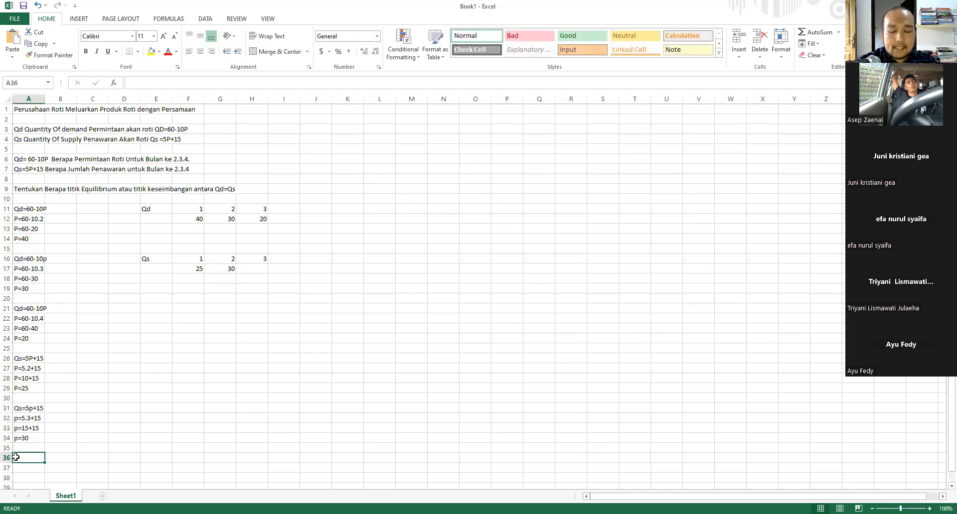
{"action": "type", "text": "qS=5P+15"}
{"action": "key", "text": "Return"}
{"action": "type", "text": "P"}
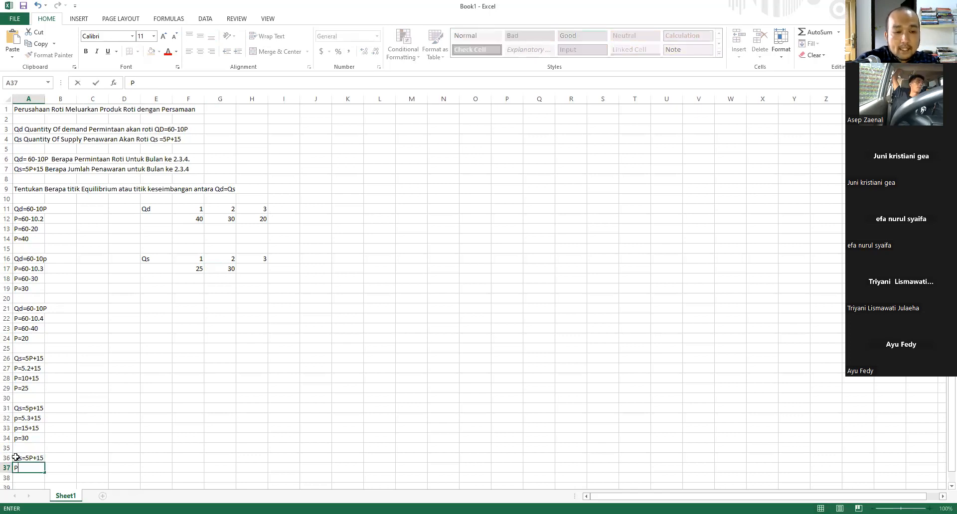
{"action": "type", "text": "="}
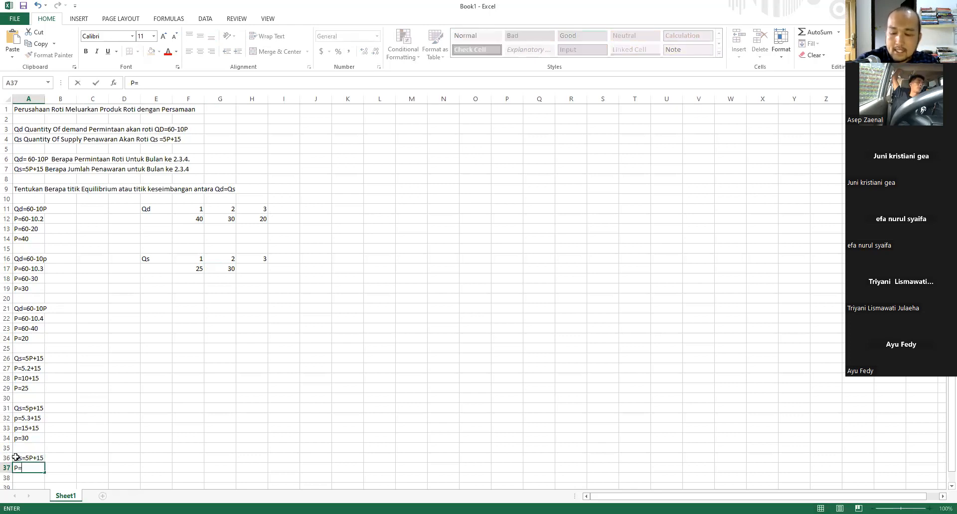
{"action": "type", "text": "5"}
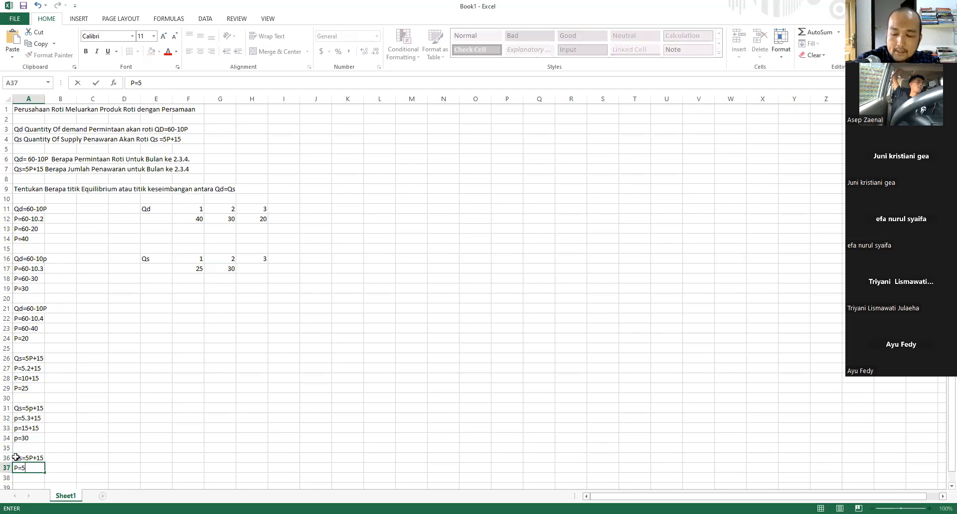
{"action": "type", "text": ".4"}
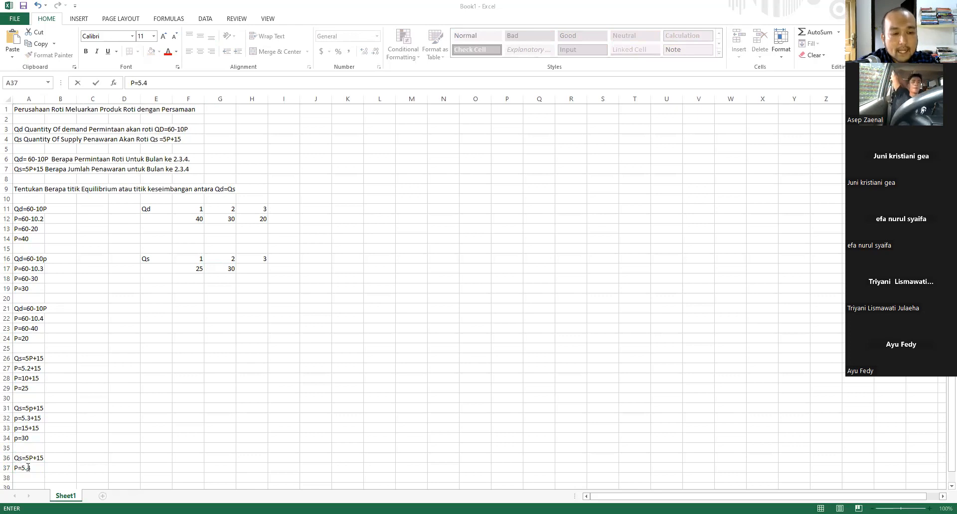
{"action": "left_click", "coordinate": [28, 467]}
{"action": "left_click", "coordinate": [160, 83]}
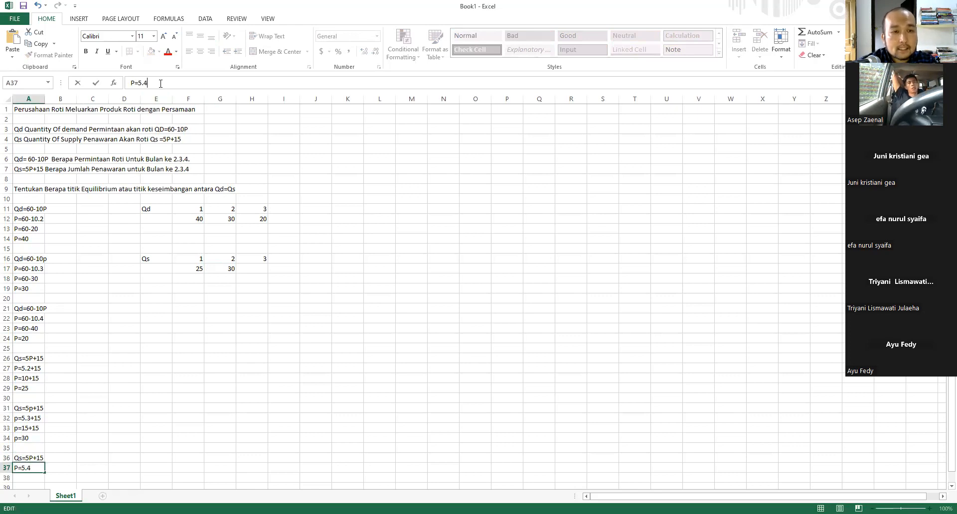
{"action": "type", "text": "+15"}
{"action": "key", "text": "Return"}
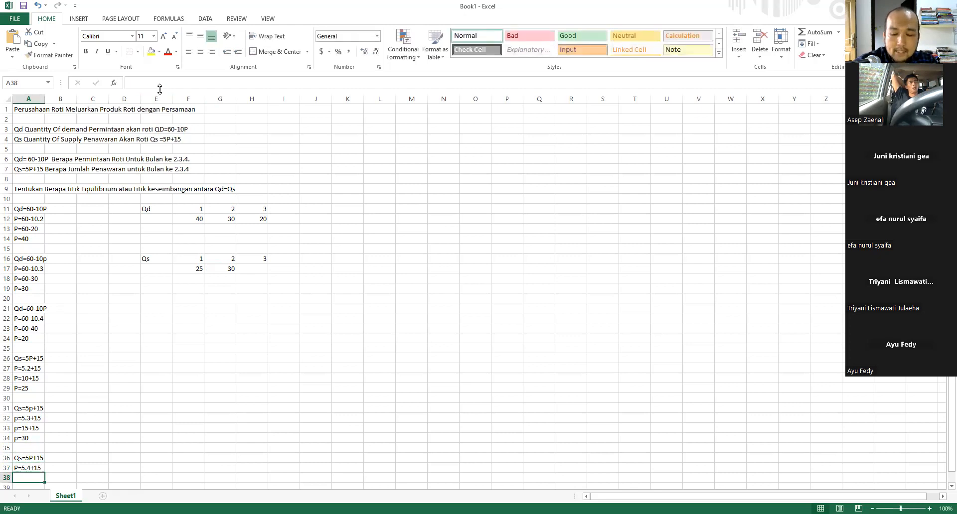
- Complete the month 4 supply calculation with "P=20+15" in cell A38 and "P=35" in A39
{"action": "type", "text": "P=20"}
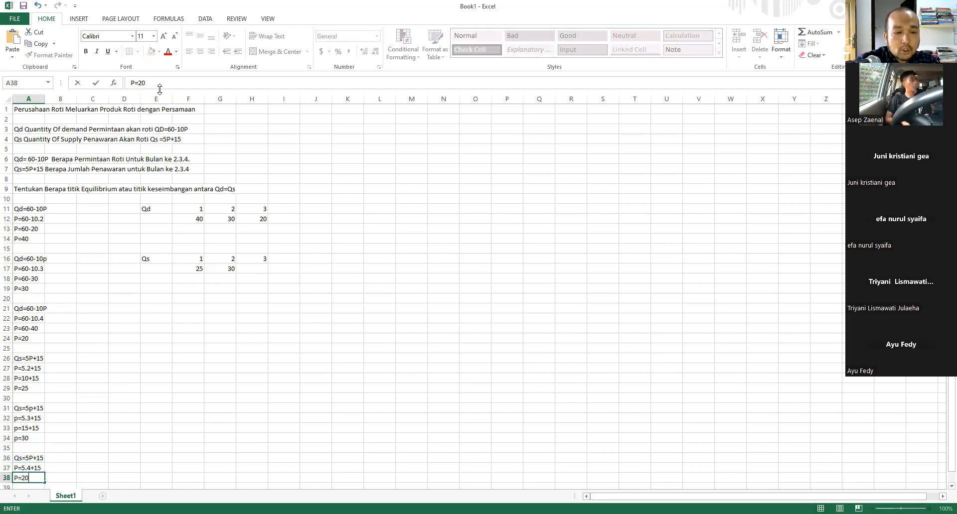
{"action": "type", "text": "+15"}
{"action": "key", "text": "Return"}
{"action": "type", "text": "P"}
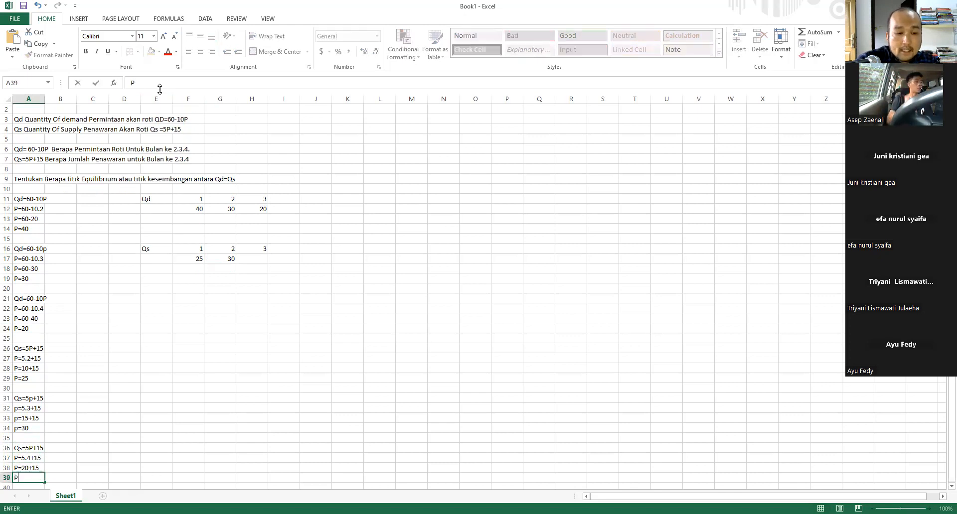
{"action": "type", "text": "=35"}
{"action": "key", "text": "Return"}
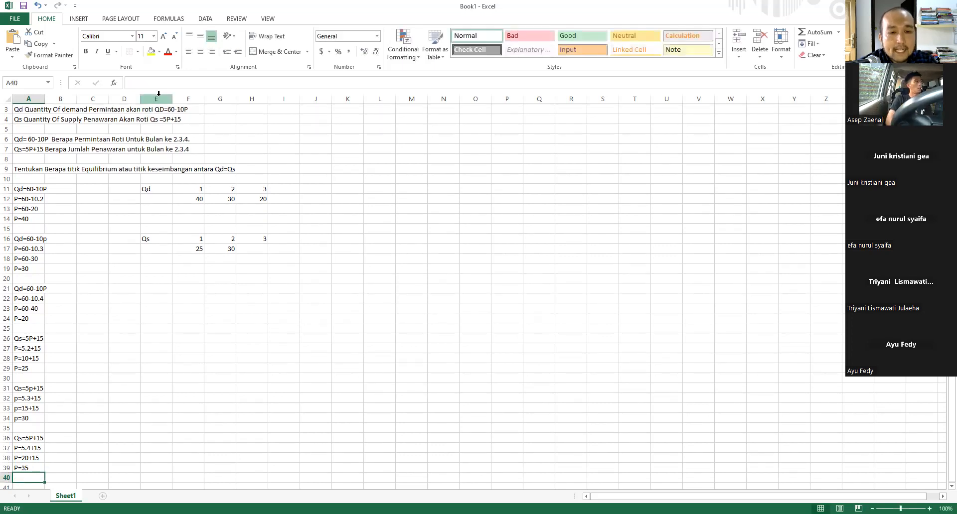
- Enter the third supply result, 35, in cell H17 beneath the header 3
{"action": "left_click", "coordinate": [252, 248]}
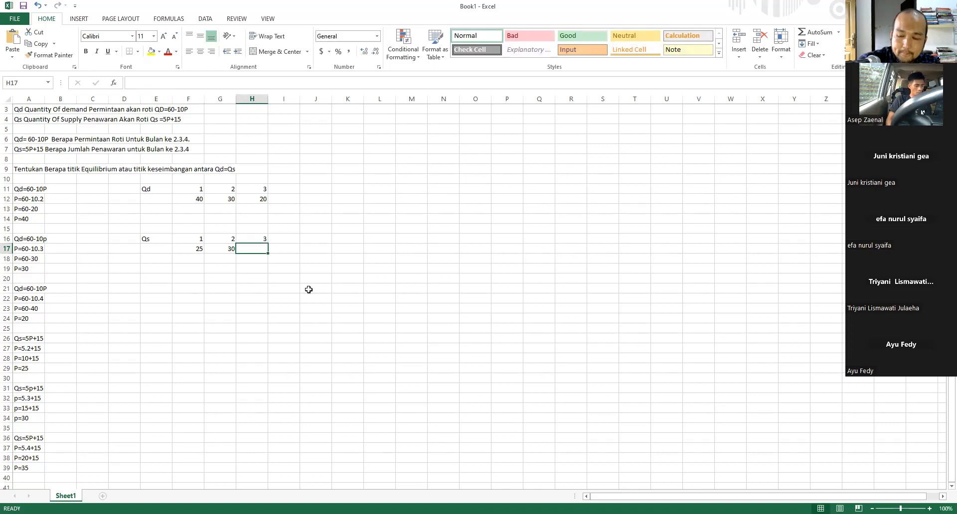
{"action": "type", "text": "35"}
{"action": "key", "text": "Return"}
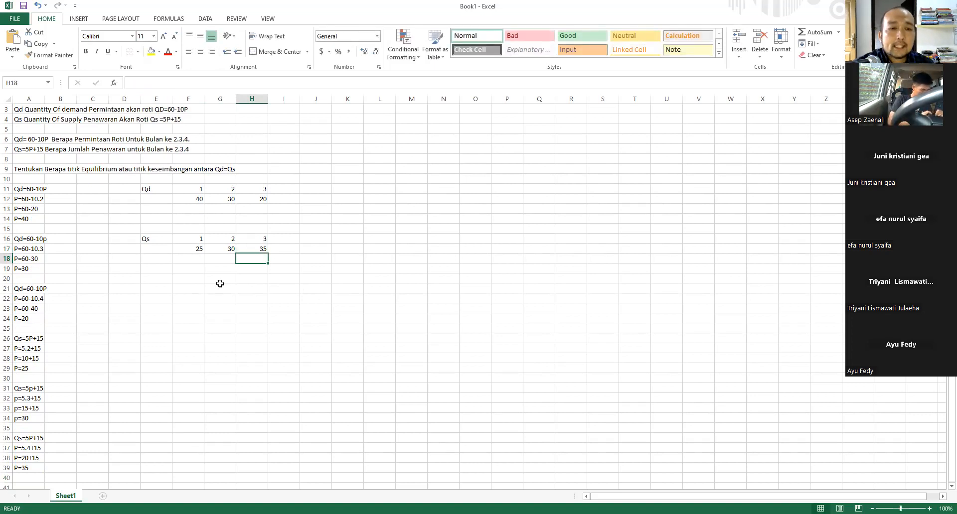
- Apply all borders to the Qd table in E11:H12 and the Qs table in E16:H17
{"action": "left_click_drag", "start_coordinate": [137, 189], "coordinate": [252, 199]}
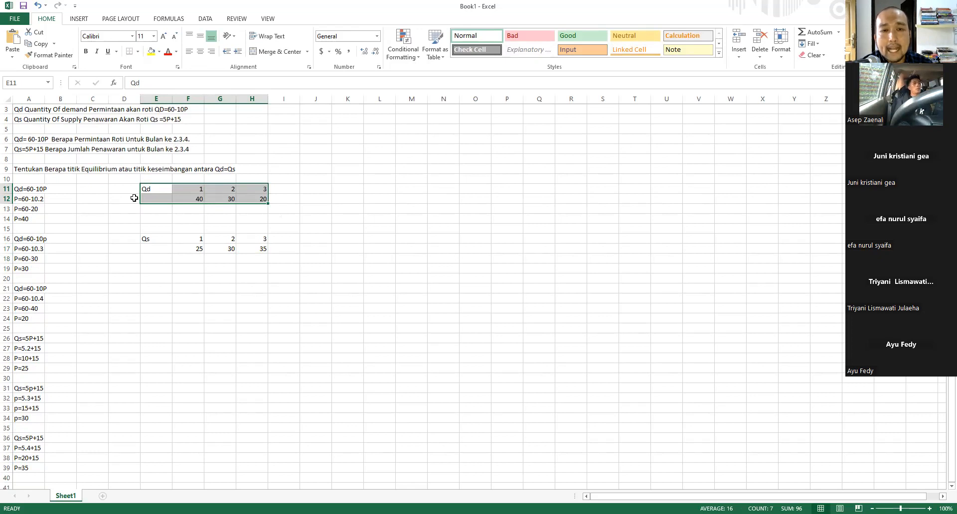
{"action": "left_click", "coordinate": [138, 51]}
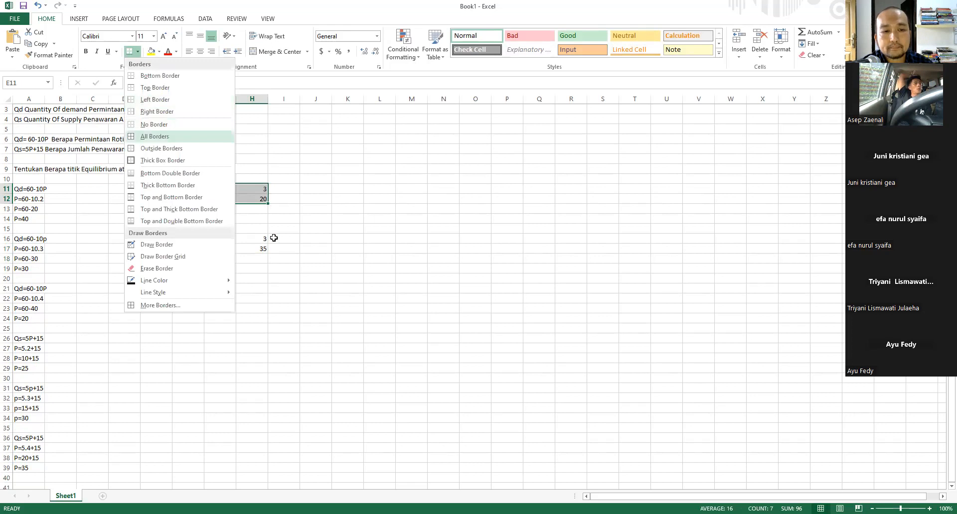
{"action": "key", "text": "Return"}
{"action": "left_click", "coordinate": [273, 291]}
{"action": "left_click_drag", "start_coordinate": [152, 242], "coordinate": [263, 246]}
{"action": "left_click", "coordinate": [131, 54]}
{"action": "left_click", "coordinate": [183, 300]}
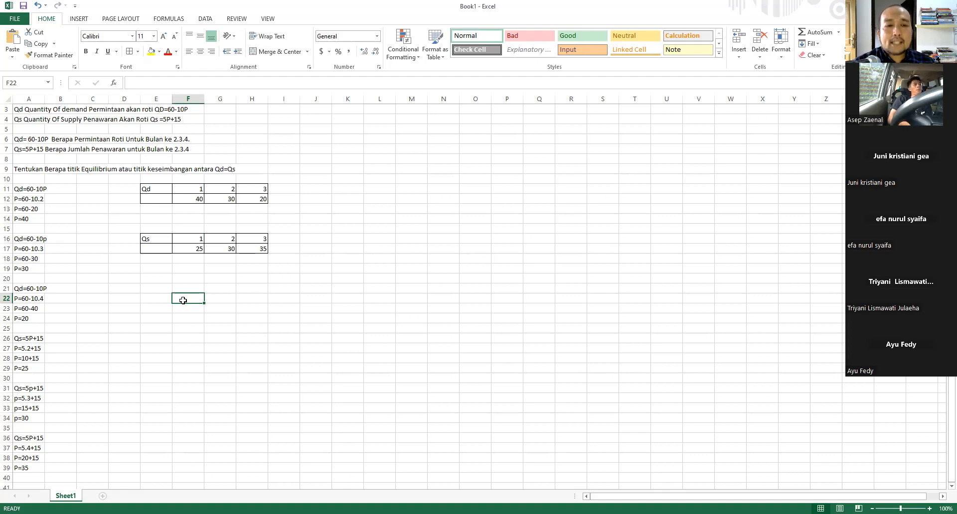
{"action": "left_click", "coordinate": [136, 333]}
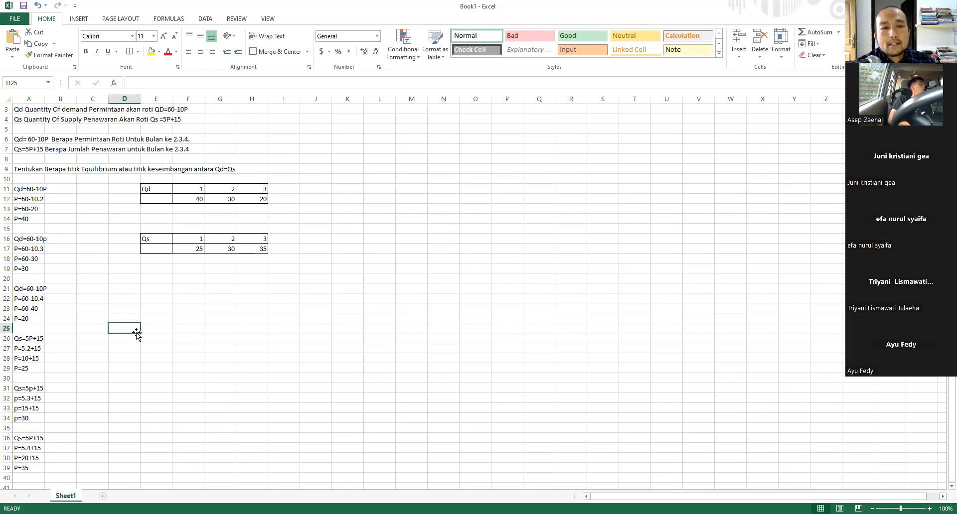
{"action": "left_click", "coordinate": [148, 288]}
- Try to create a line sparkline in cell F21 from the Qd data in F11:H12
{"action": "left_click_drag", "start_coordinate": [184, 189], "coordinate": [246, 190]}
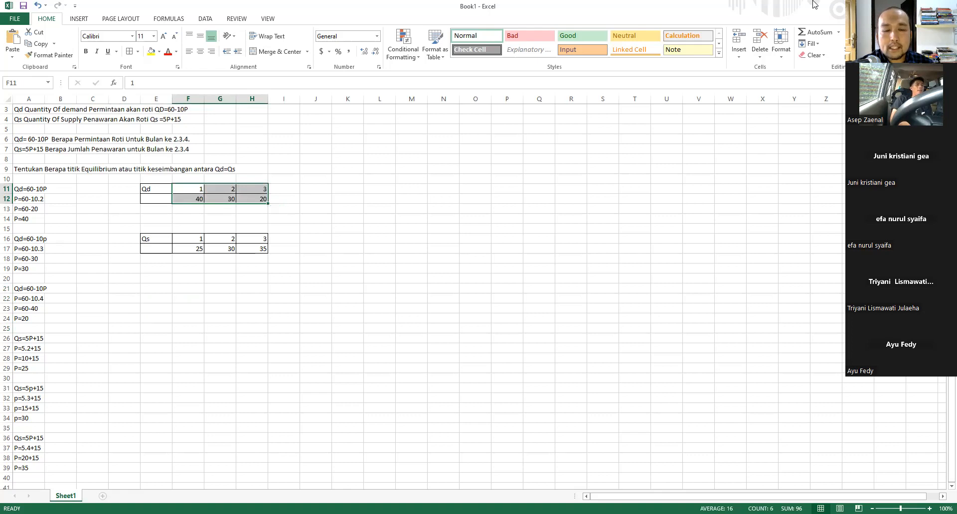
{"action": "double_click", "coordinate": [814, 4]}
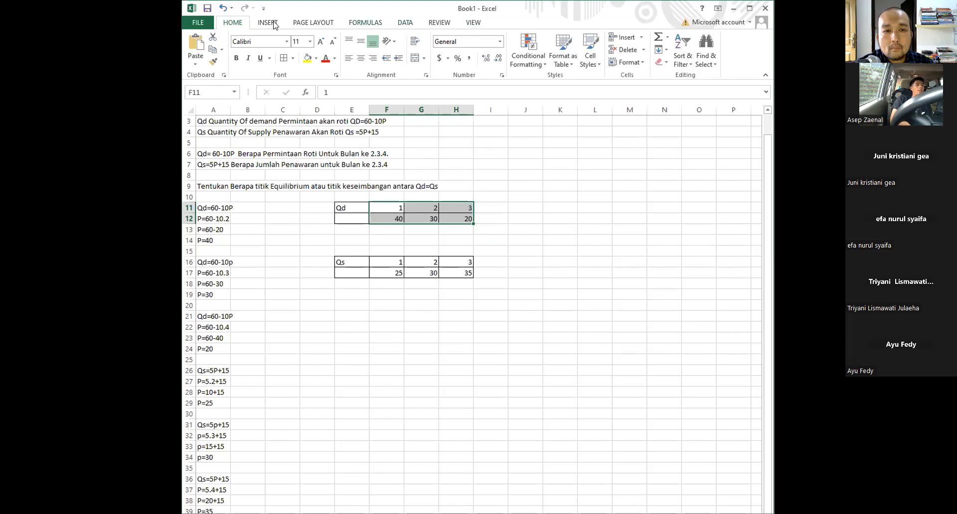
{"action": "left_click", "coordinate": [274, 22]}
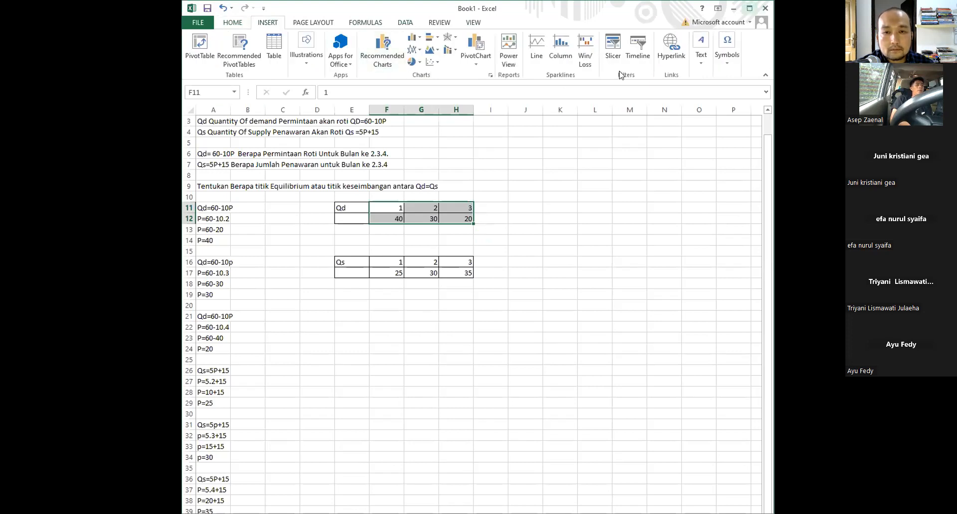
{"action": "left_click", "coordinate": [750, 9]}
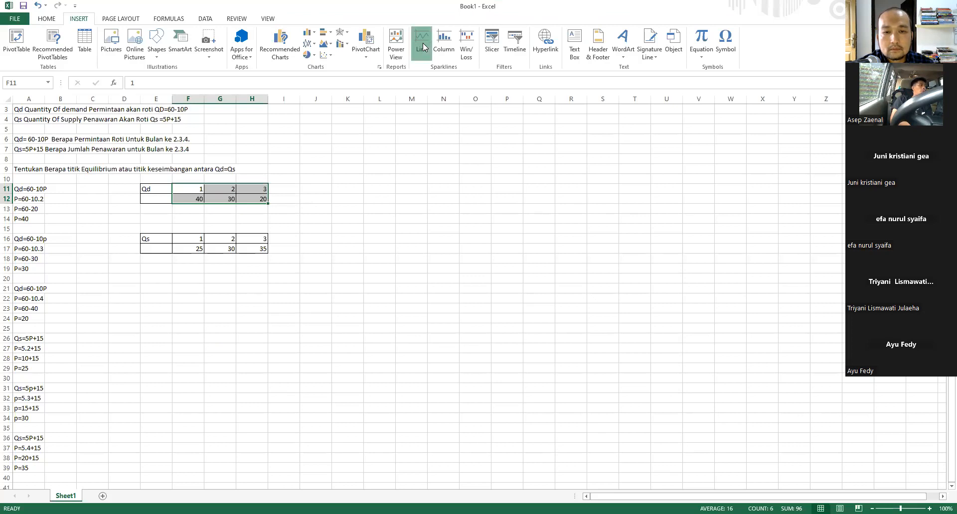
{"action": "left_click", "coordinate": [423, 48]}
{"action": "left_click", "coordinate": [364, 287]}
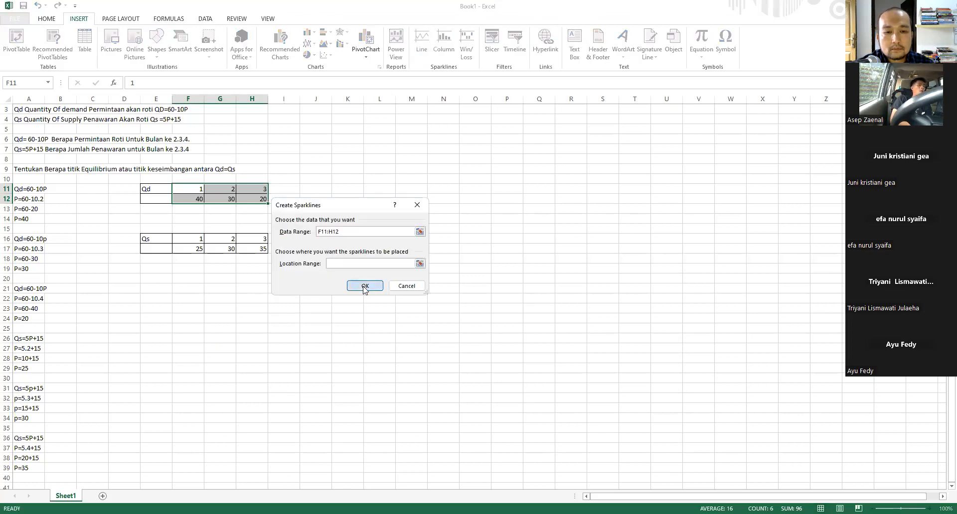
{"action": "key", "text": "Return"}
{"action": "left_click", "coordinate": [188, 288]}
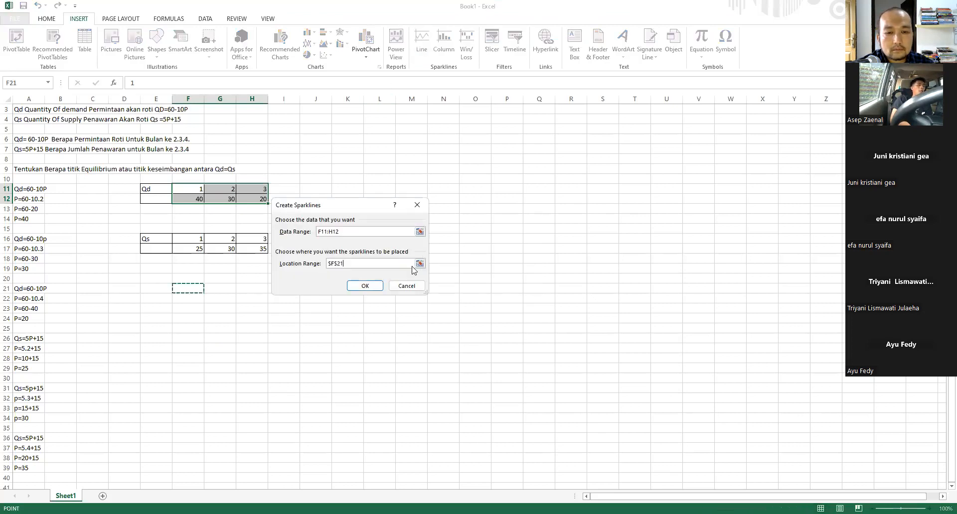
{"action": "left_click", "coordinate": [365, 285]}
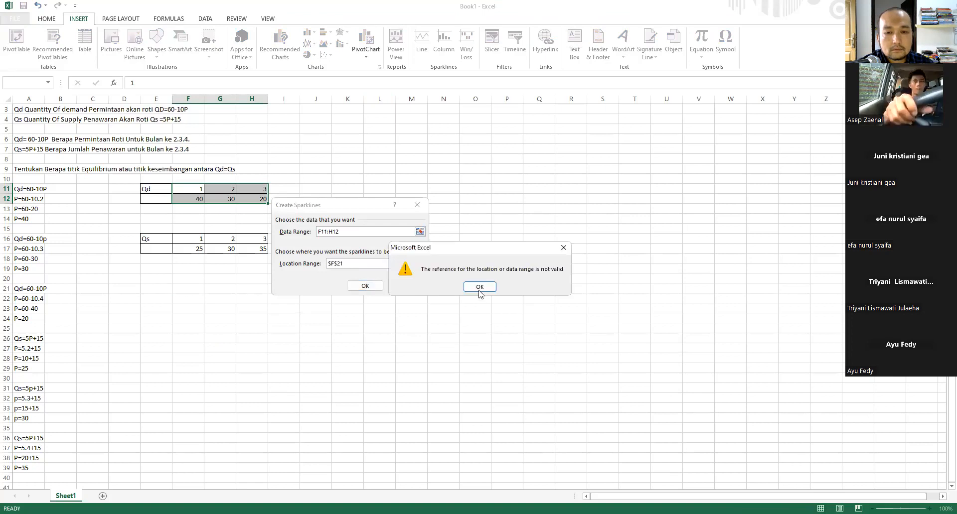
{"action": "key", "text": "Return"}
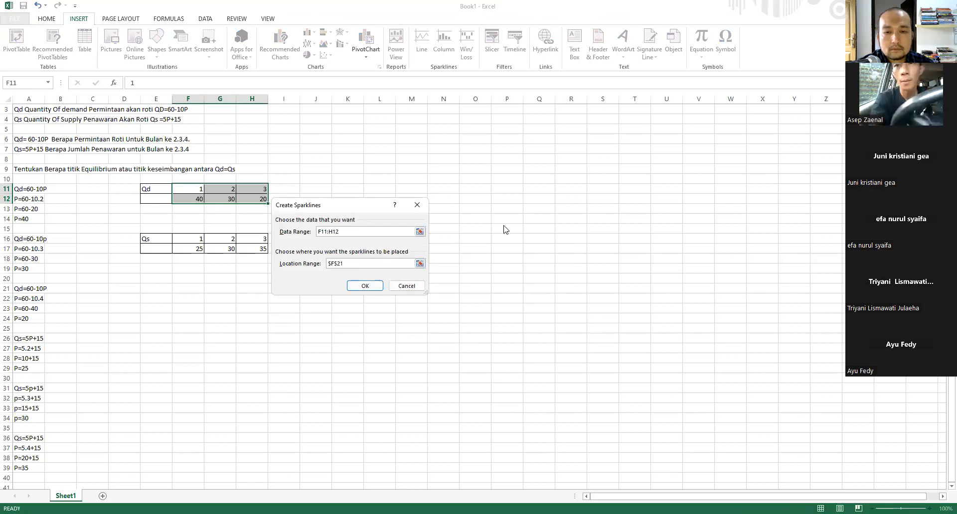
{"action": "left_click", "coordinate": [365, 285]}
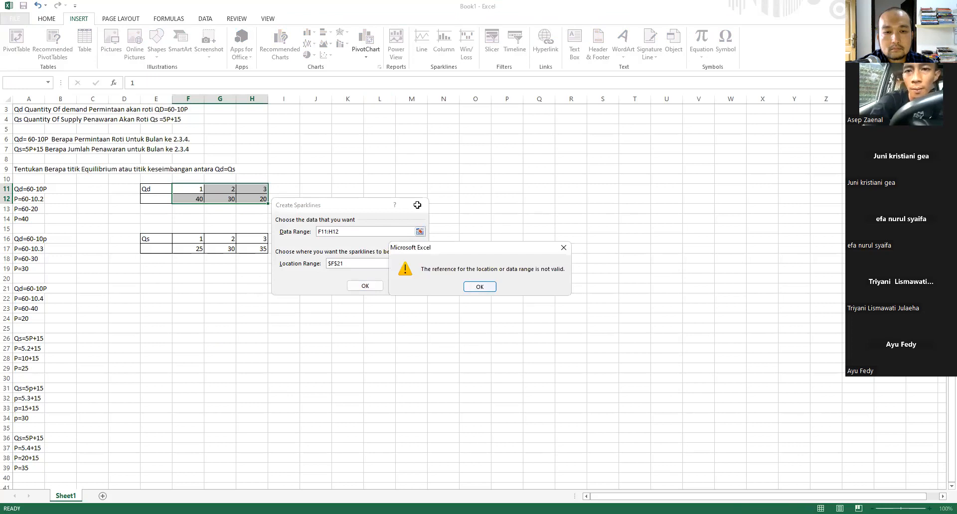
{"action": "key", "text": "Escape"}
{"action": "key", "text": "Escape"}
- Insert a scatter chart with straight lines and markers from the Qd data in F11:H12
{"action": "left_click_drag", "start_coordinate": [192, 188], "coordinate": [255, 199]}
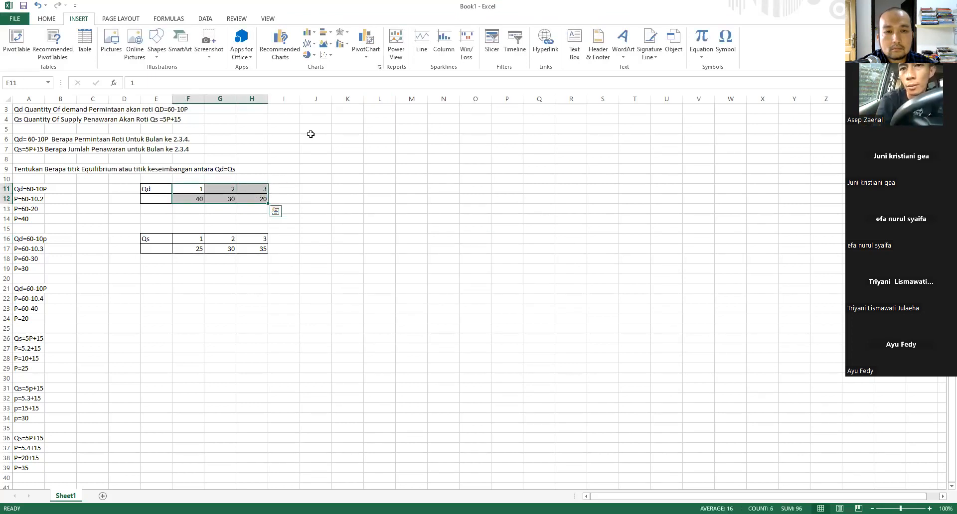
{"action": "left_click", "coordinate": [329, 56]}
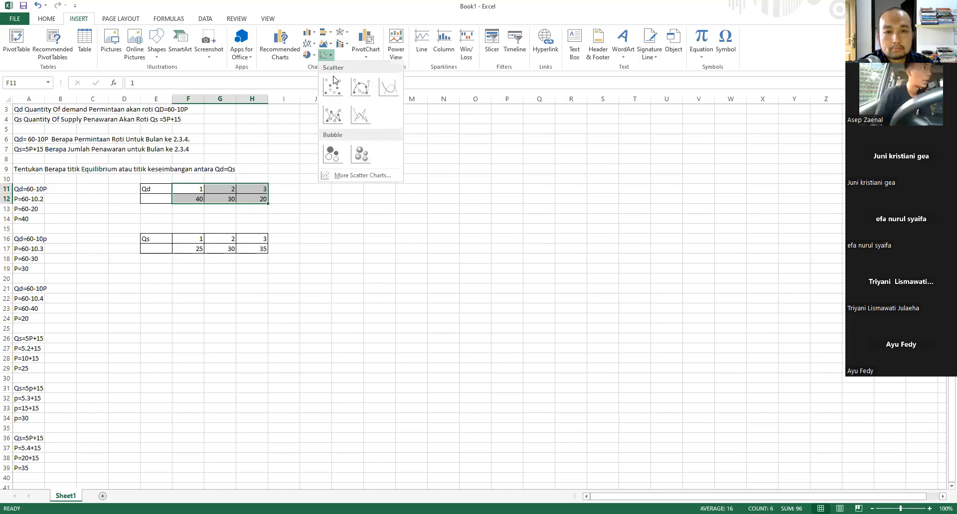
{"action": "left_click", "coordinate": [333, 118]}
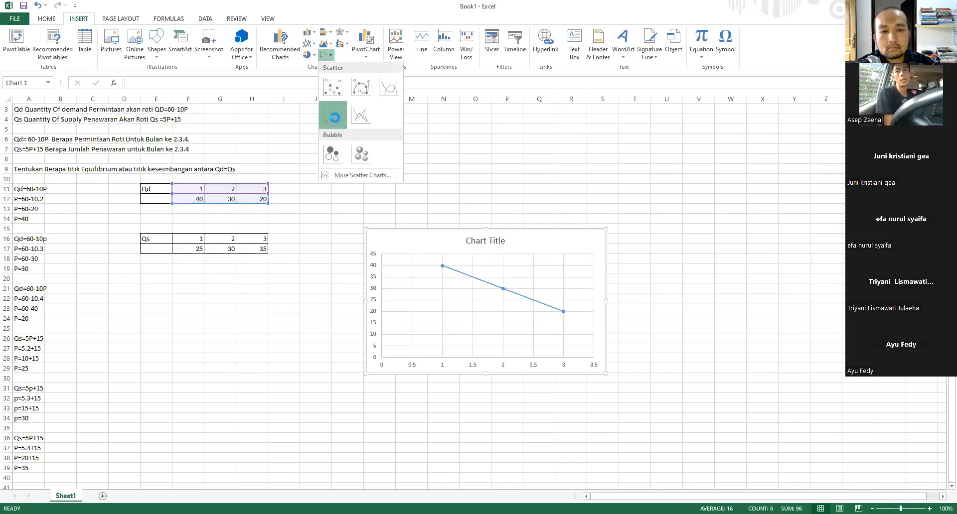
- Set the title of the demand chart to "QD=60-10P"
{"action": "left_click", "coordinate": [480, 240]}
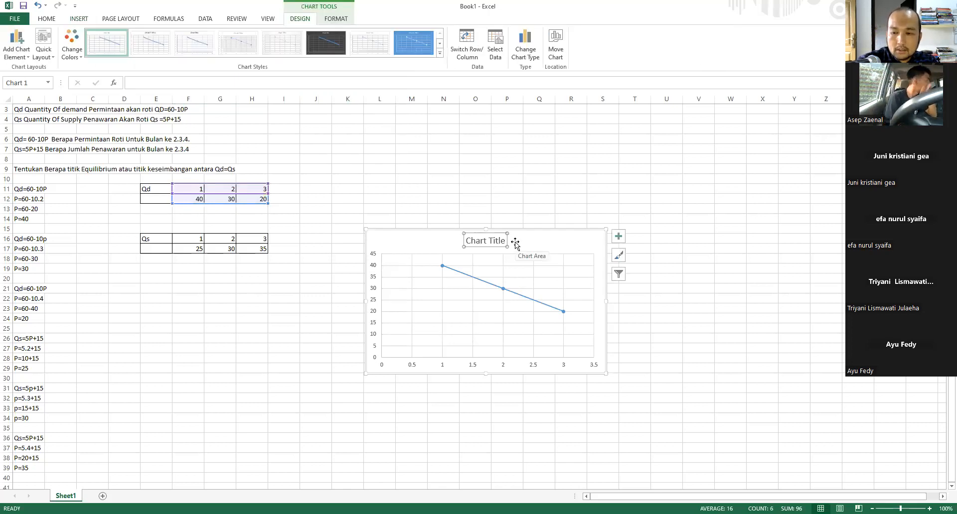
{"action": "type", "text": "S"}
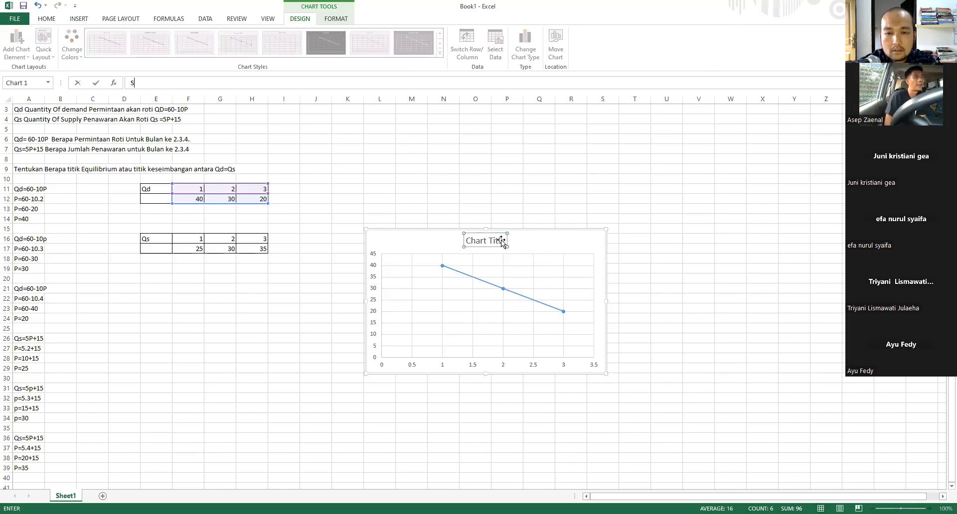
{"action": "key", "text": "Return"}
{"action": "key", "text": "BackSpace"}
{"action": "type", "text": "QD"}
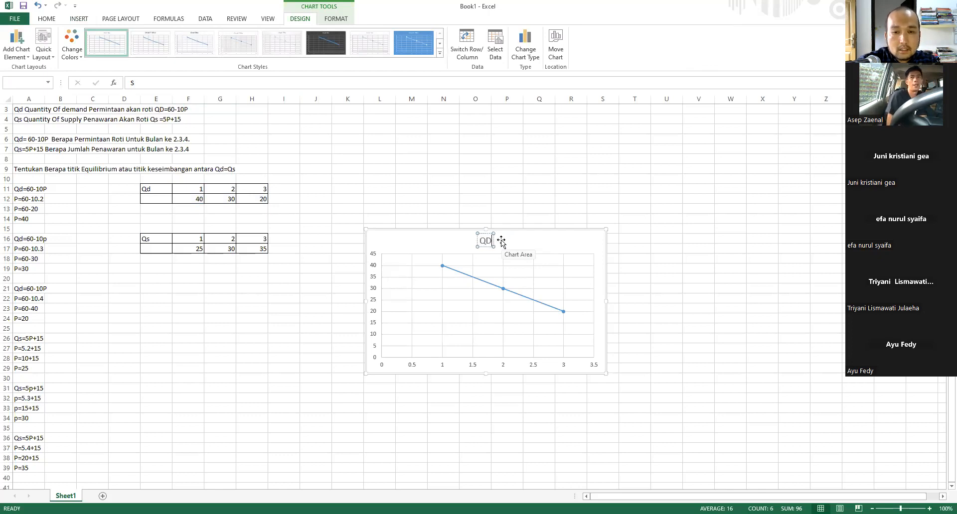
{"action": "type", "text": "=60"}
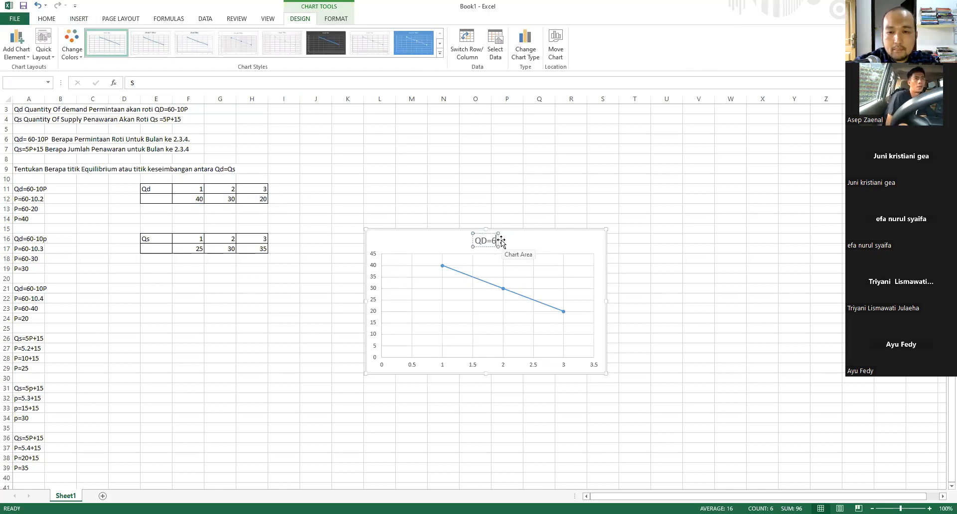
{"action": "type", "text": "-"}
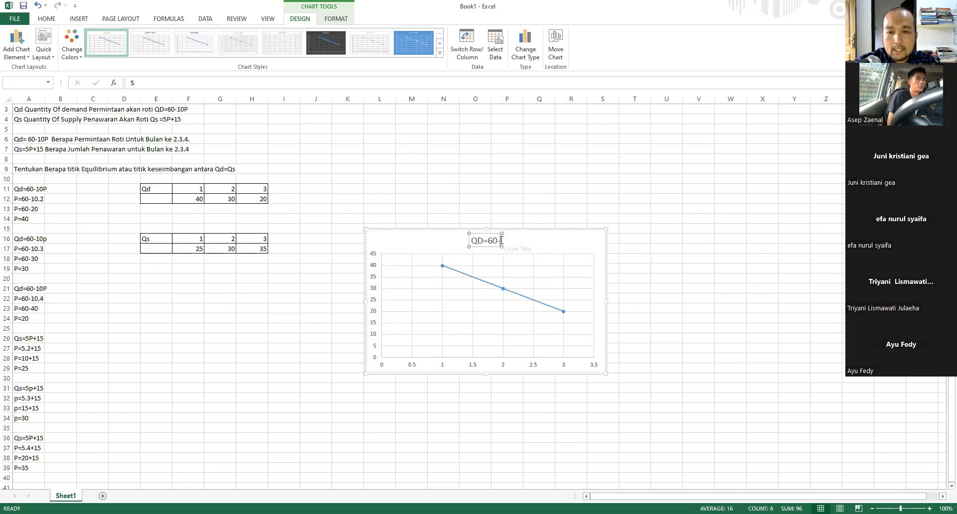
{"action": "type", "text": "10P"}
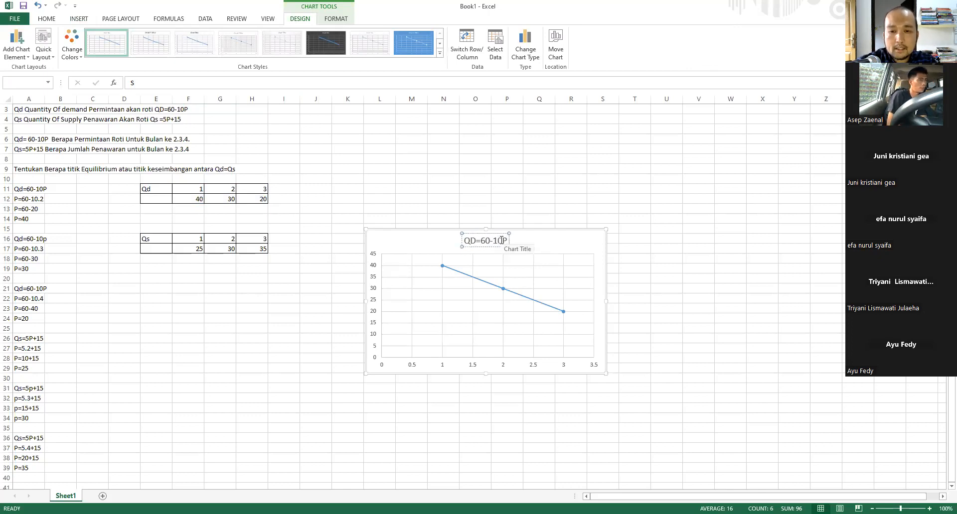
{"action": "left_click", "coordinate": [684, 340]}
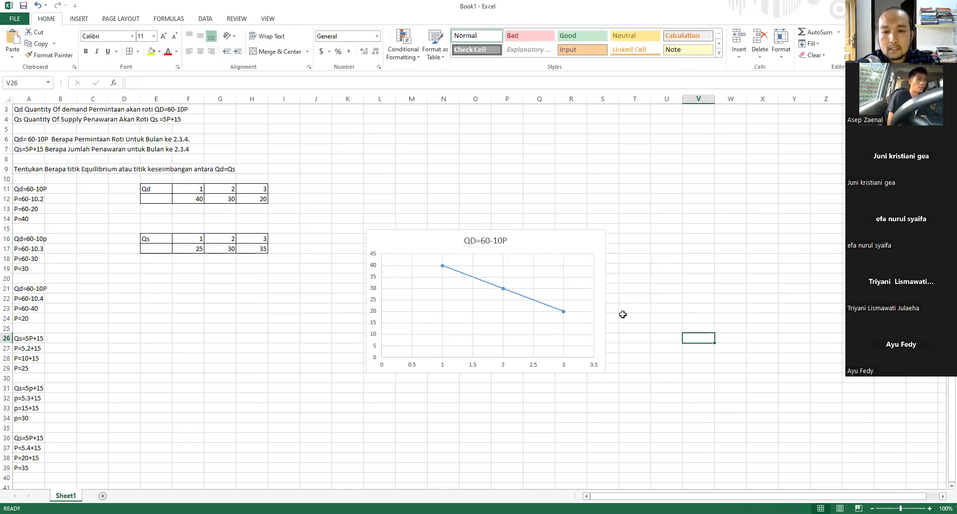
- Move the demand chart up beside the Qd table and insert a scatter chart with straight lines and markers from F16:H17
{"action": "left_click_drag", "start_coordinate": [564, 231], "coordinate": [563, 118]}
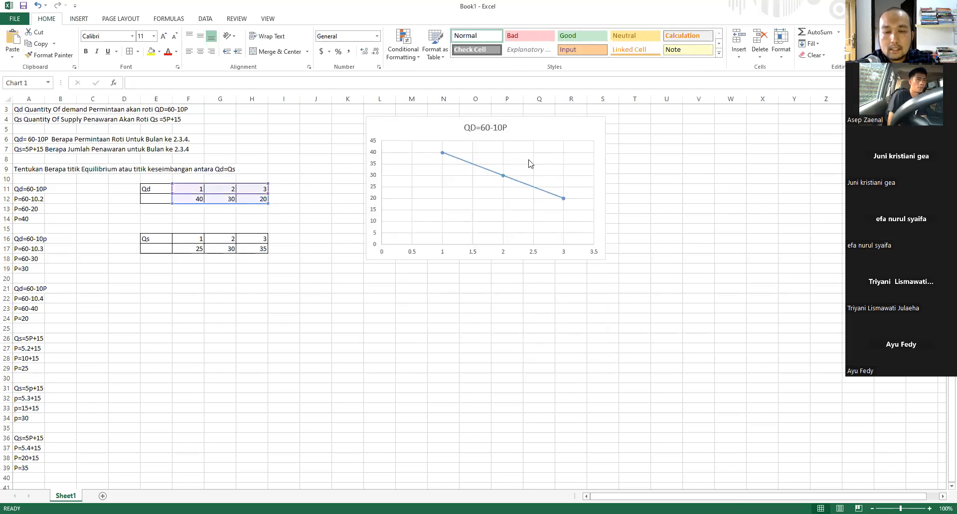
{"action": "left_click", "coordinate": [479, 357]}
{"action": "left_click_drag", "start_coordinate": [178, 233], "coordinate": [256, 248]}
{"action": "left_click", "coordinate": [246, 279]}
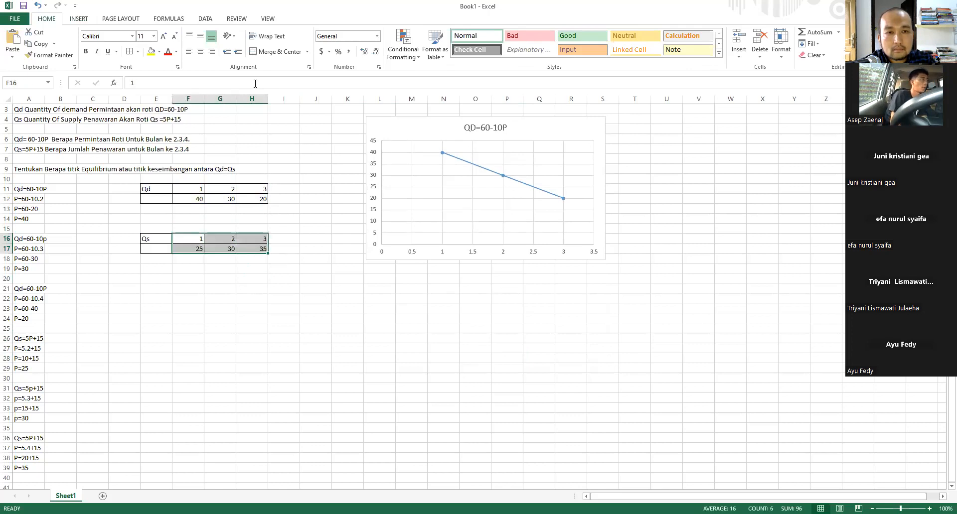
{"action": "left_click", "coordinate": [82, 19]}
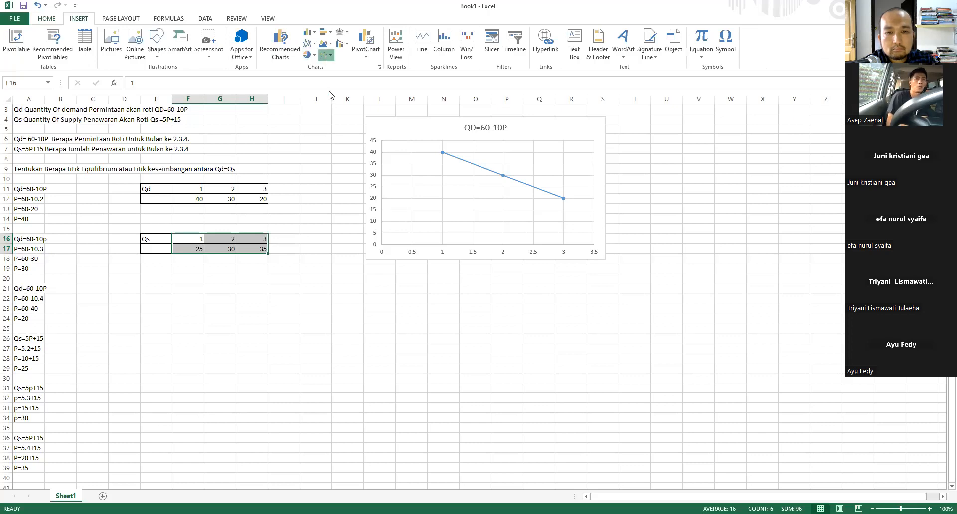
{"action": "left_click", "coordinate": [325, 55]}
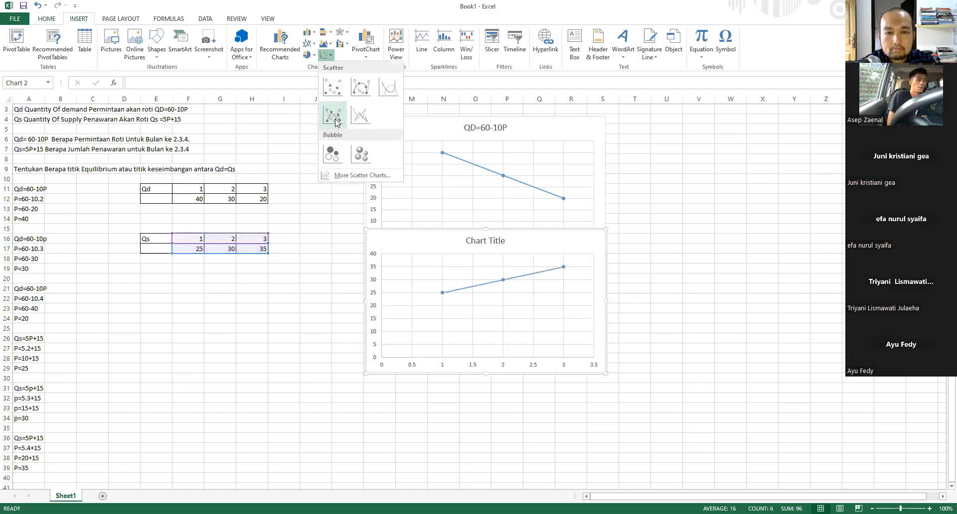
{"action": "left_click", "coordinate": [336, 121]}
- Set the title of the supply chart to "QS=5P+15"
{"action": "left_click", "coordinate": [494, 238]}
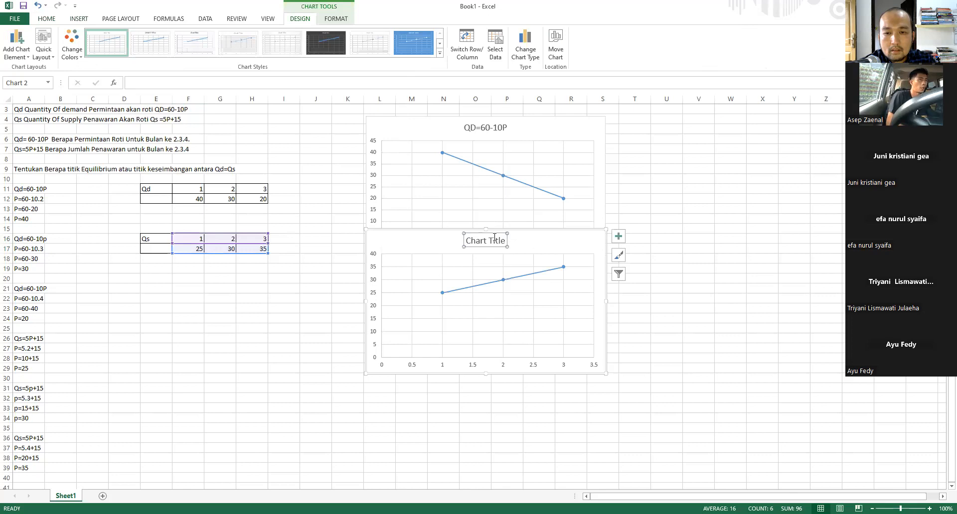
{"action": "key", "text": "Right"}
{"action": "key", "text": "Right"}
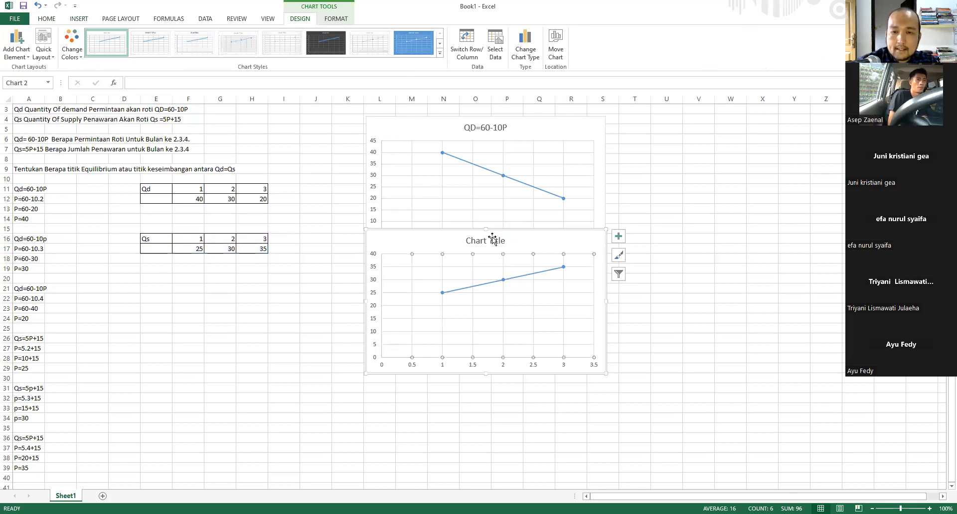
{"action": "left_click", "coordinate": [492, 238]}
{"action": "left_click", "coordinate": [501, 244]}
{"action": "key", "text": "BackSpace"}
{"action": "key", "text": "BackSpace"}
{"action": "key", "text": "BackSpace"}
{"action": "key", "text": "BackSpace"}
{"action": "key", "text": "BackSpace"}
{"action": "key", "text": "BackSpace"}
{"action": "key", "text": "BackSpace"}
{"action": "key", "text": "BackSpace"}
{"action": "type", "text": "Q"}
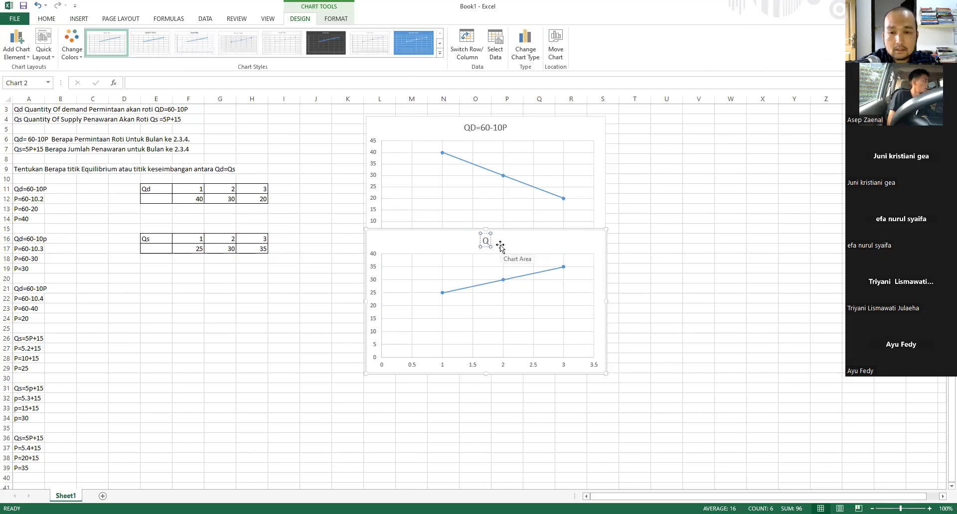
{"action": "type", "text": "S="}
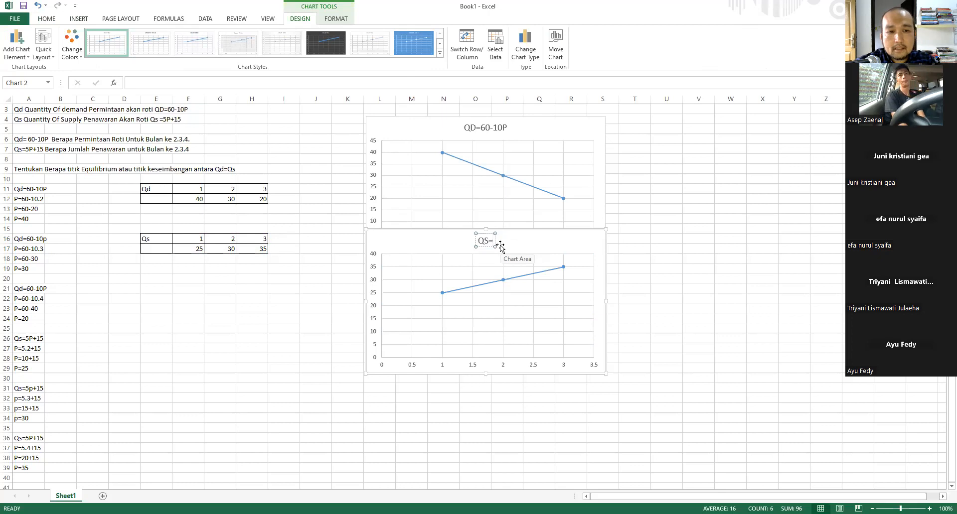
{"action": "type", "text": "5P"}
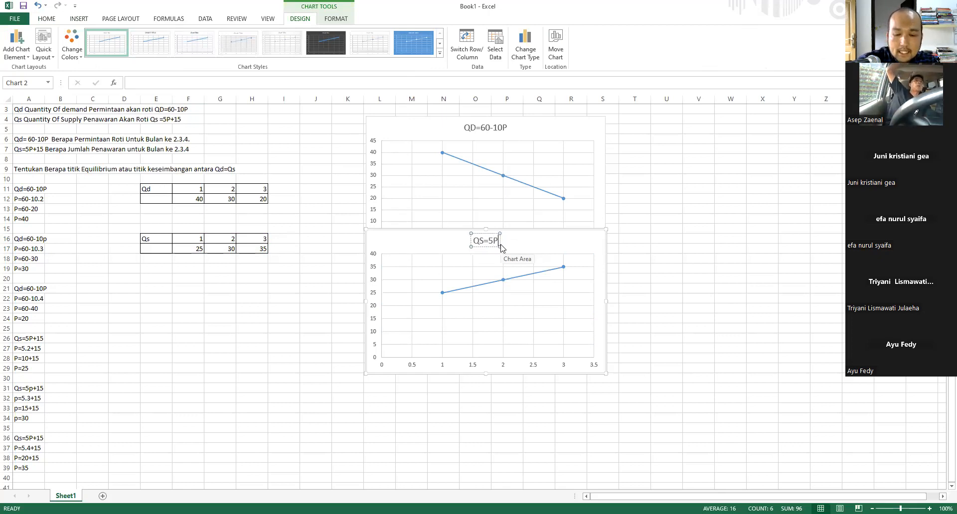
{"action": "type", "text": "+15"}
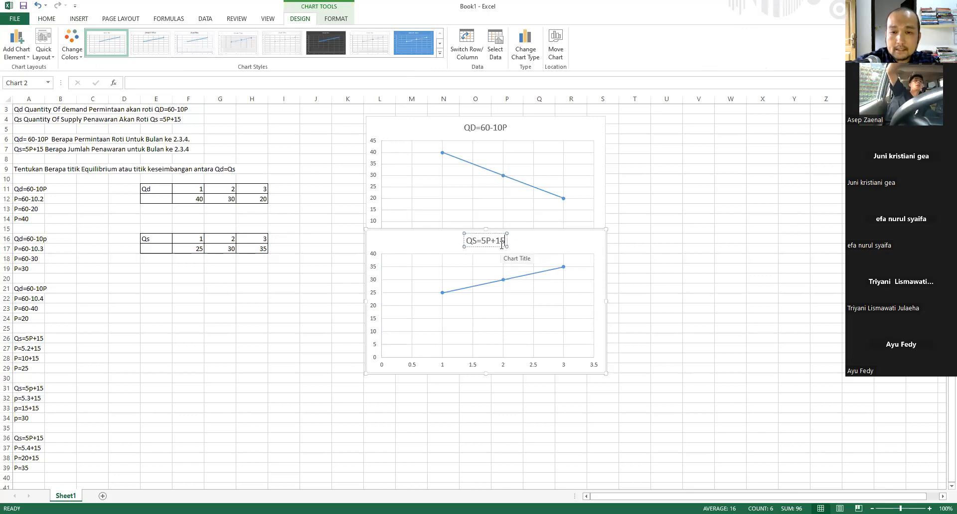
{"action": "left_click", "coordinate": [657, 288]}
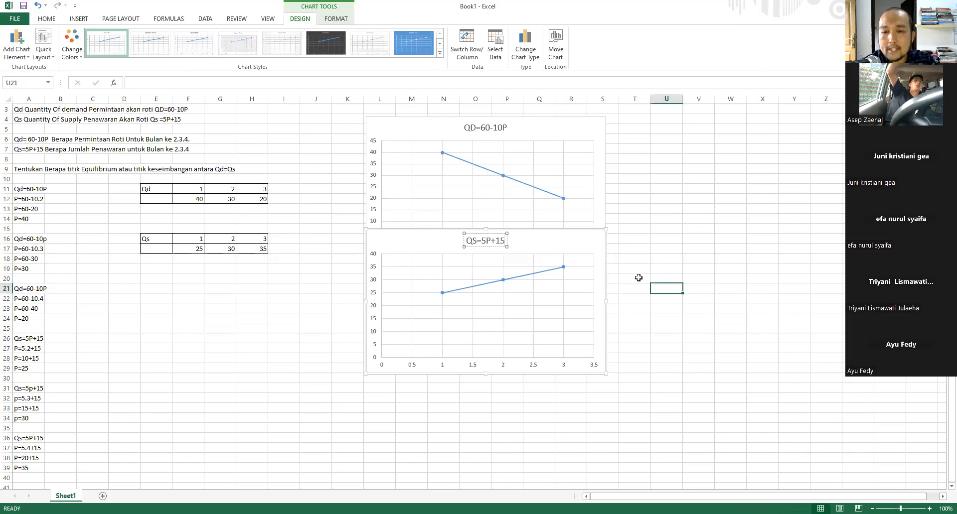
- Fill the data markers of the QS=5P+15 chart's series with the standard red color
{"action": "left_click", "coordinate": [518, 275]}
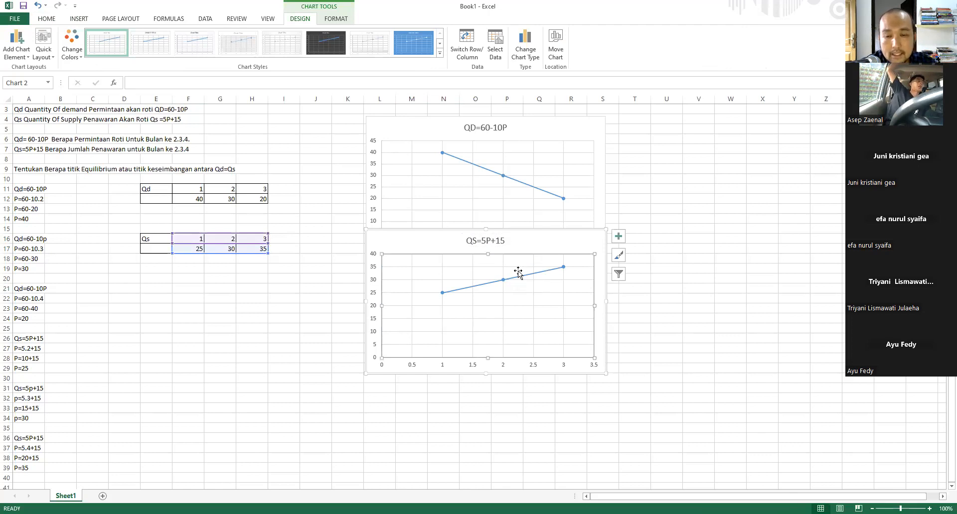
{"action": "right_click", "coordinate": [512, 276]}
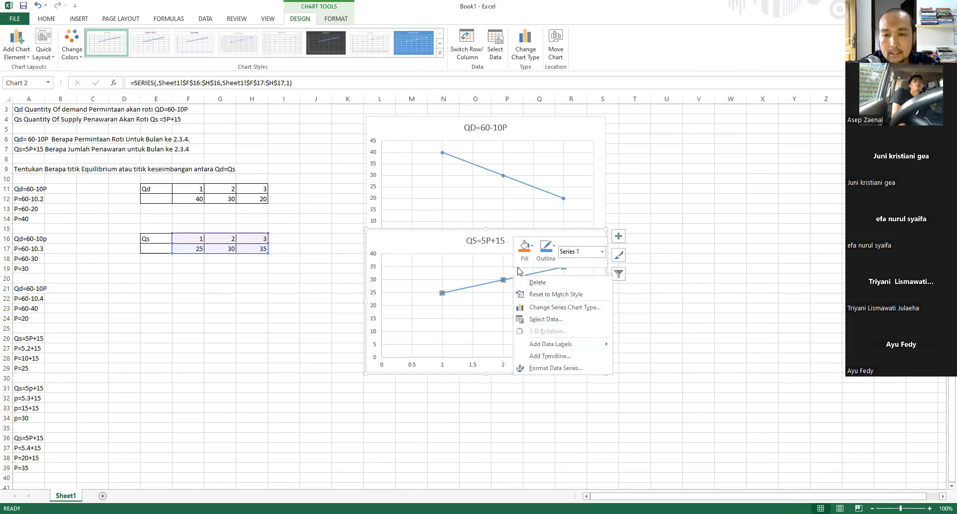
{"action": "left_click", "coordinate": [531, 250]}
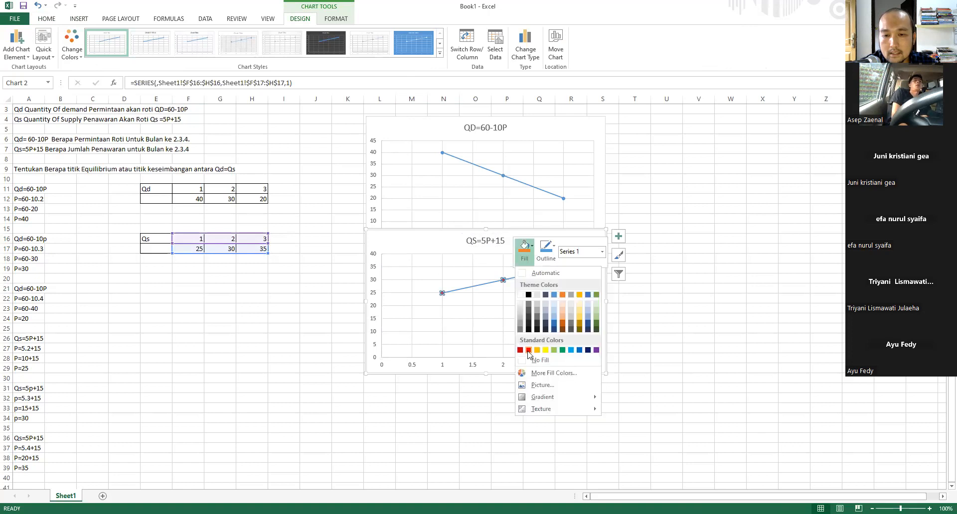
{"action": "left_click", "coordinate": [528, 350]}
{"action": "left_click", "coordinate": [473, 288]}
{"action": "double_click", "coordinate": [470, 291]}
{"action": "left_click", "coordinate": [563, 267]}
- Add axis titles, data labels and a legend to the QS=5P+15 chart
{"action": "left_click", "coordinate": [619, 242]}
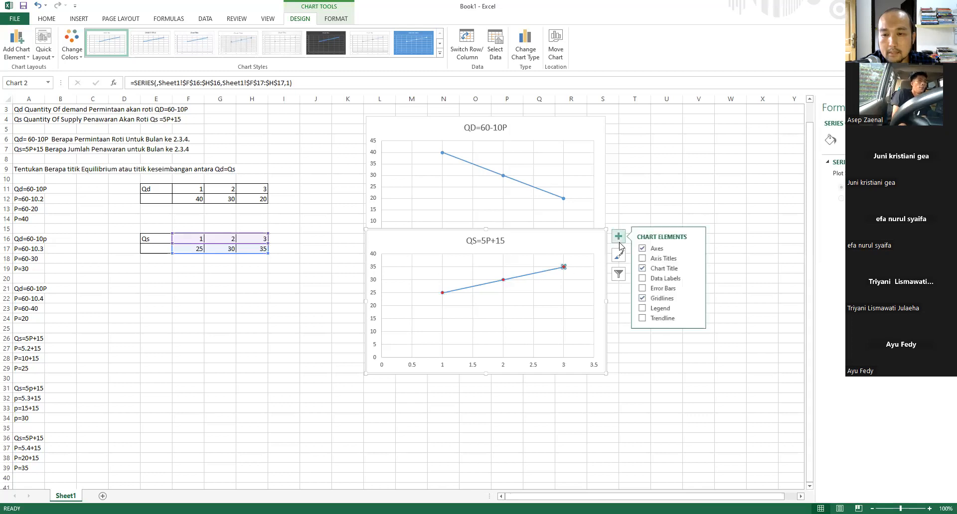
{"action": "left_click", "coordinate": [643, 259]}
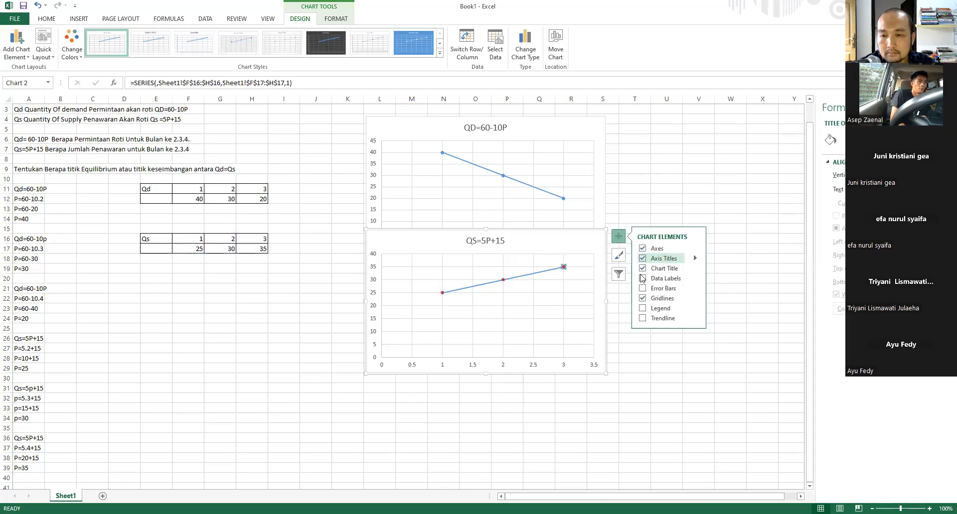
{"action": "left_click", "coordinate": [642, 279]}
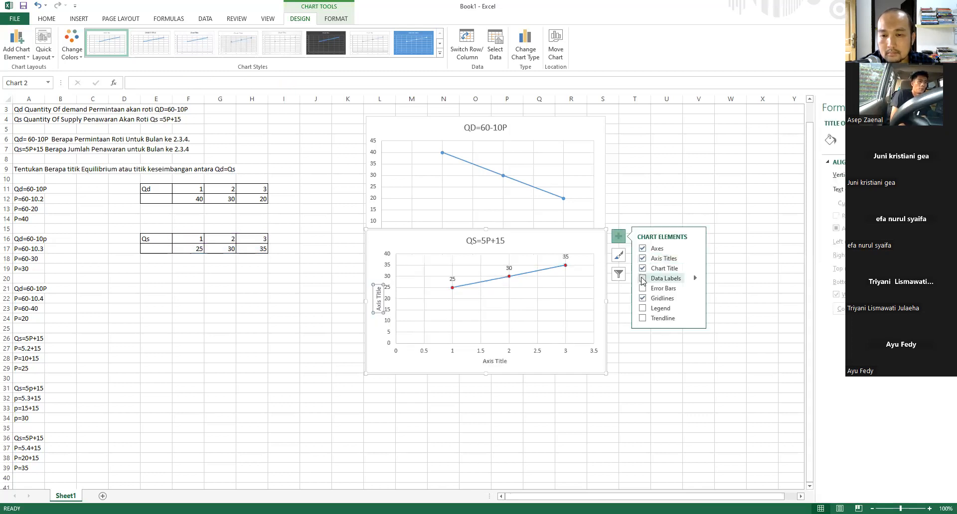
{"action": "left_click", "coordinate": [642, 308]}
{"action": "left_click", "coordinate": [638, 372]}
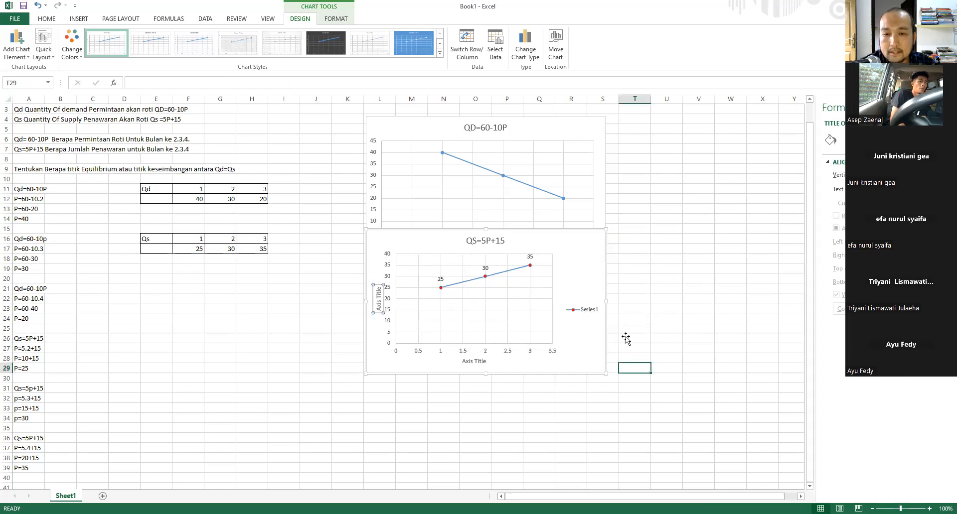
- Add data labels and axis titles to the QD=60-10P chart
{"action": "left_click", "coordinate": [512, 182]}
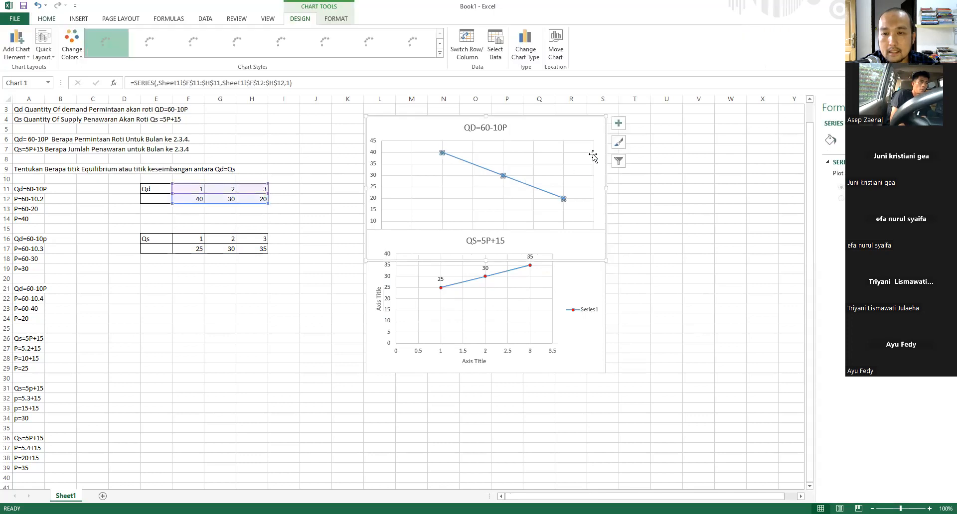
{"action": "left_click", "coordinate": [619, 126]}
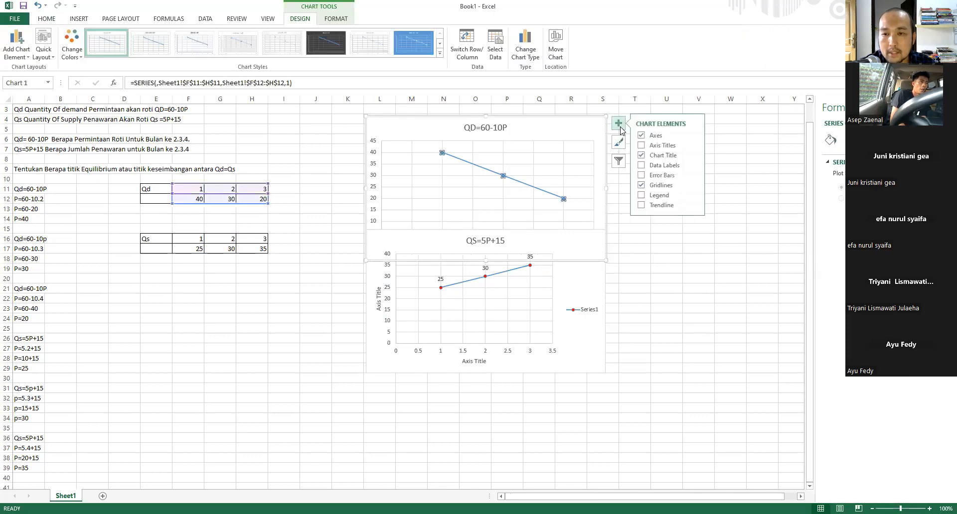
{"action": "left_click", "coordinate": [644, 165]}
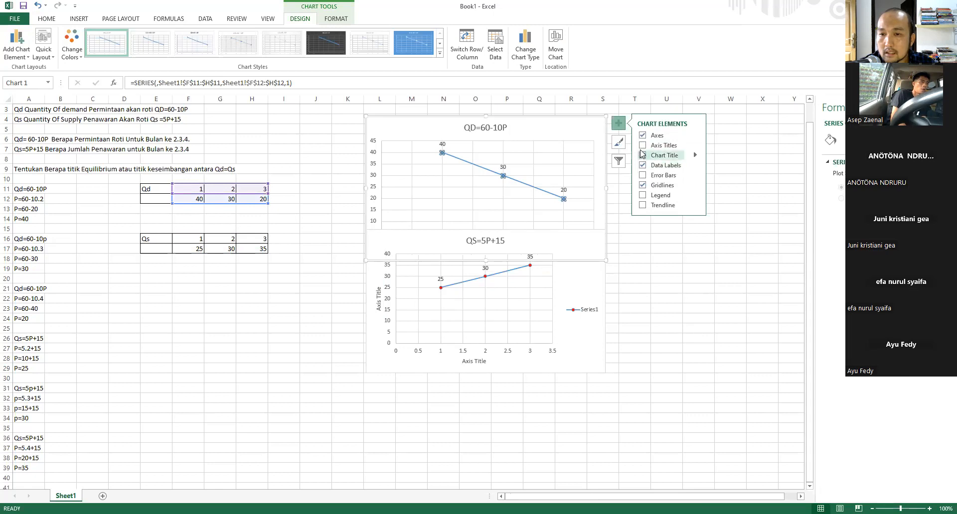
{"action": "left_click", "coordinate": [643, 144]}
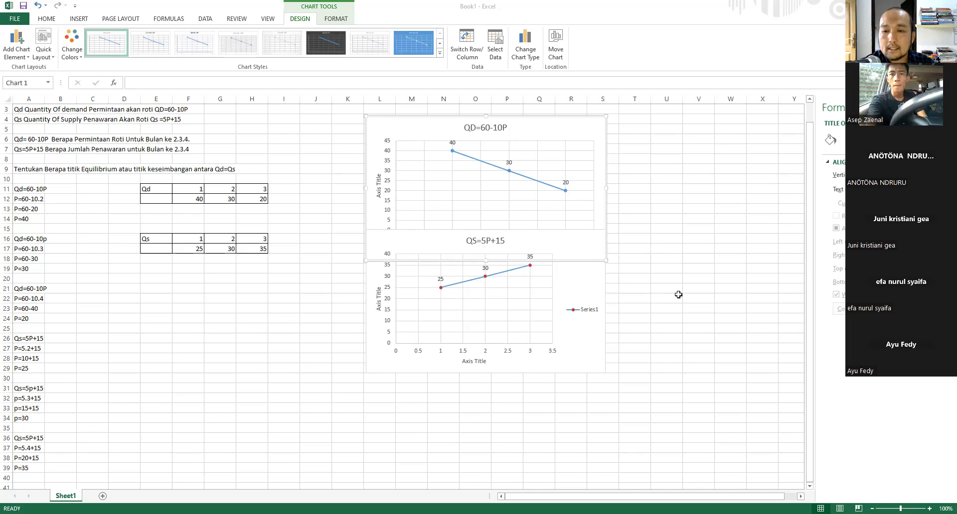
- Shift the plot area of the QS=5P+15 chart slightly toward its legend
{"action": "left_click", "coordinate": [553, 280]}
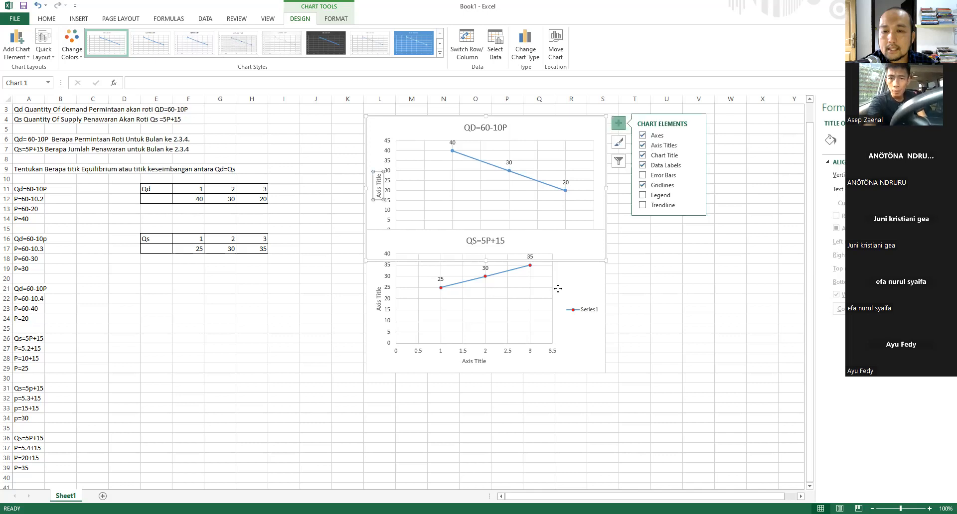
{"action": "left_click", "coordinate": [557, 289]}
{"action": "left_click", "coordinate": [633, 327]}
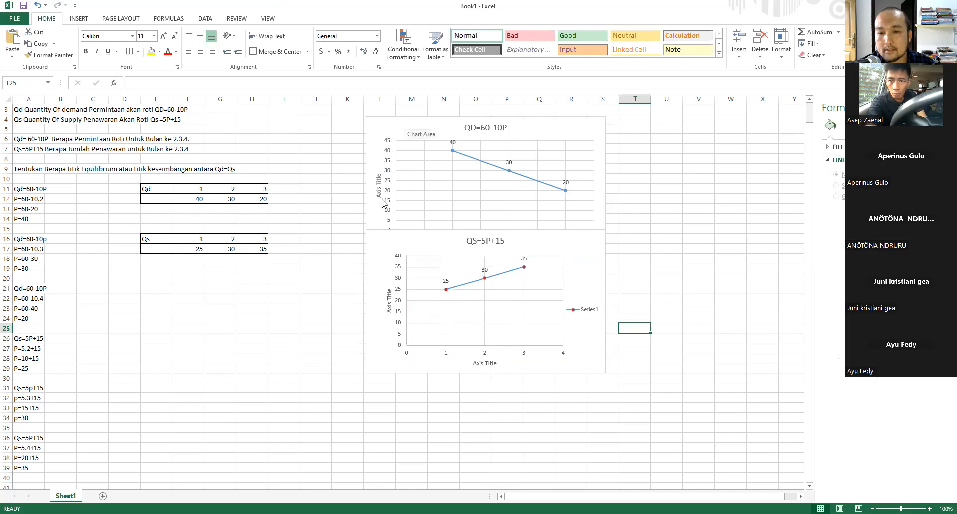
{"action": "left_click", "coordinate": [387, 427]}
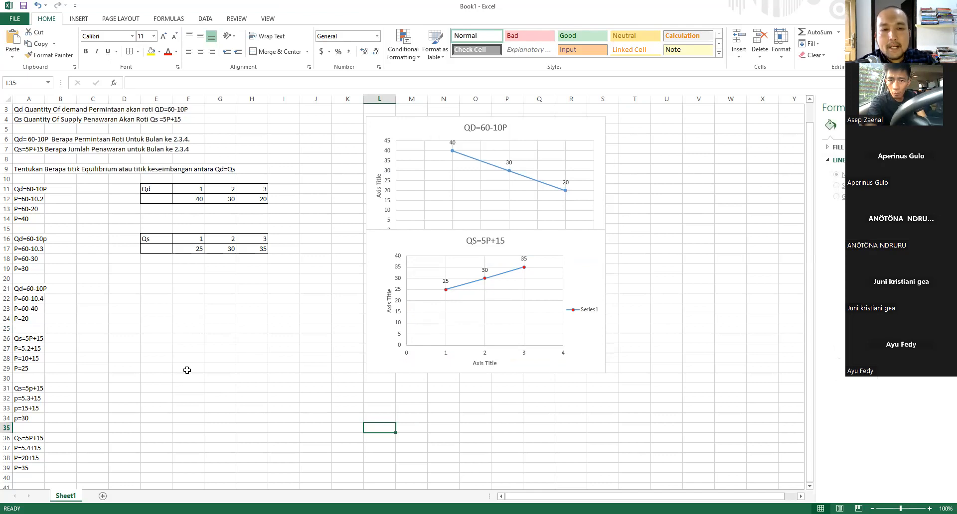
{"action": "left_click_drag", "start_coordinate": [174, 195], "coordinate": [261, 249]}
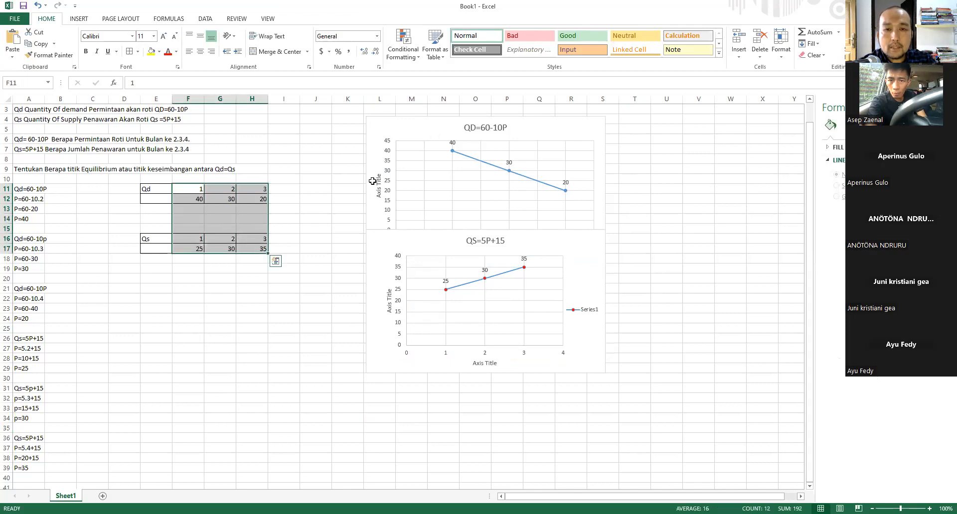
{"action": "left_click", "coordinate": [84, 20]}
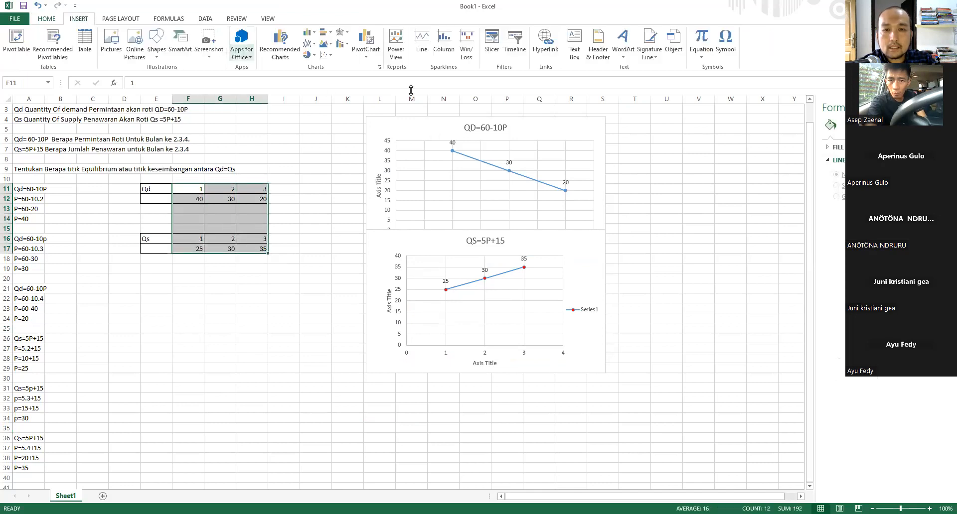
{"action": "left_click", "coordinate": [418, 54]}
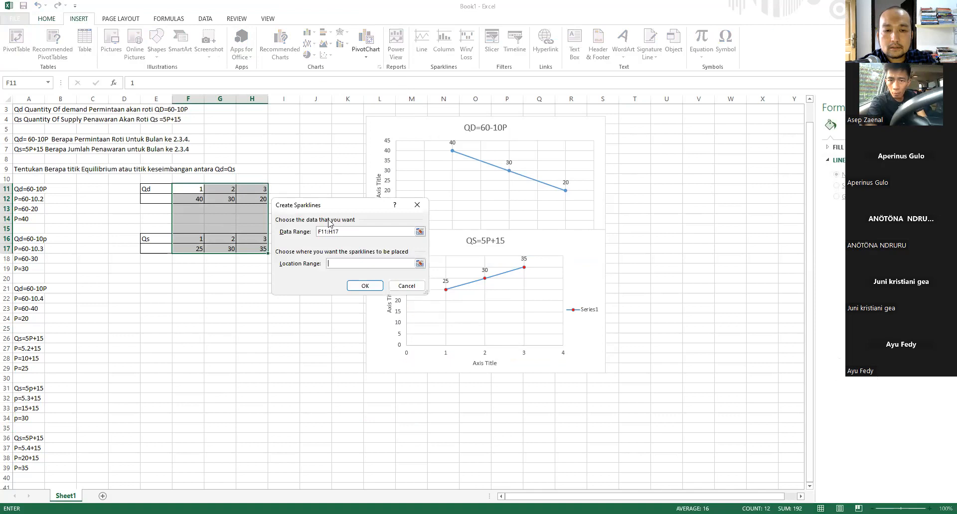
{"action": "left_click", "coordinate": [419, 263]}
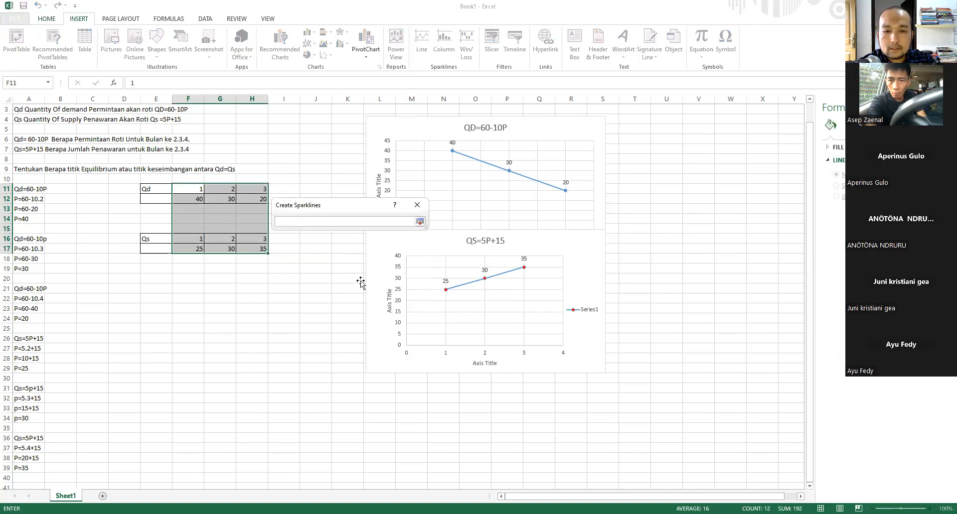
{"action": "left_click", "coordinate": [416, 205]}
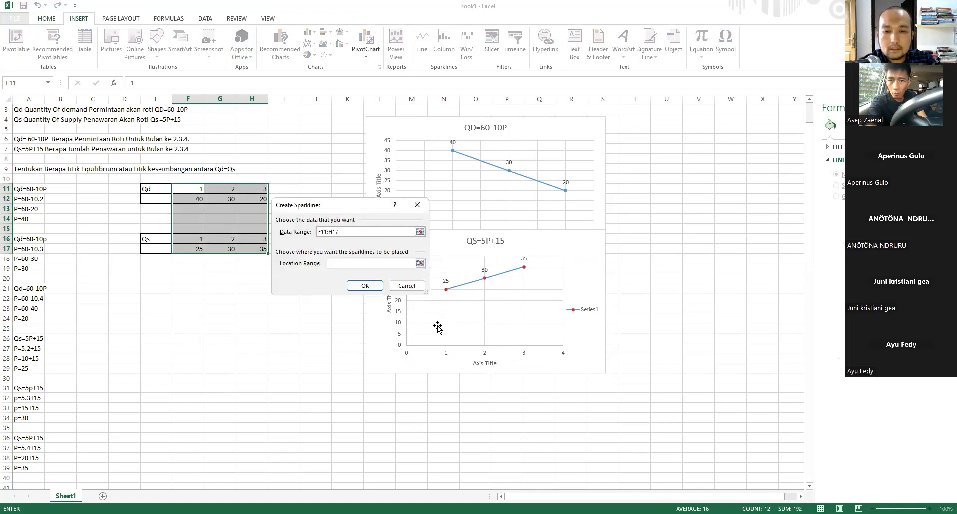
{"action": "left_click", "coordinate": [406, 286]}
{"action": "left_click", "coordinate": [411, 438]}
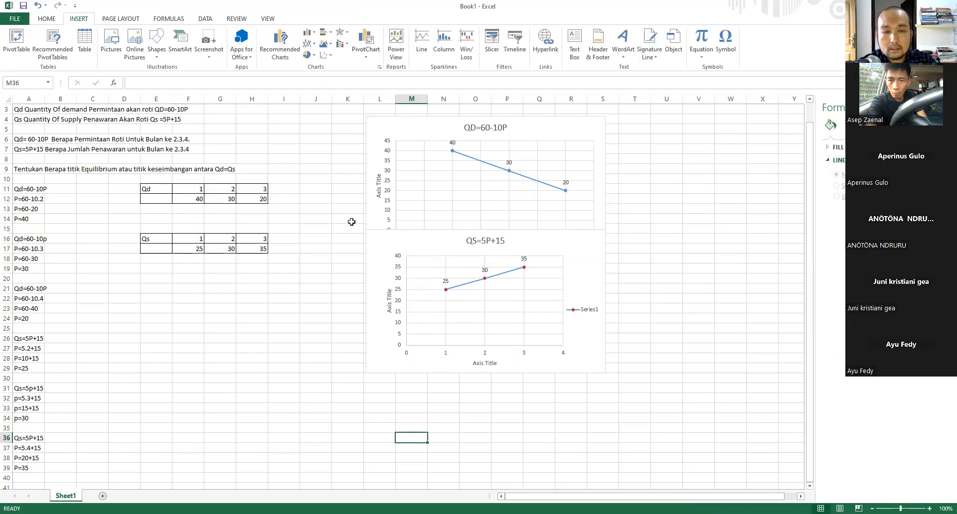
{"action": "mouse_move", "coordinate": [180, 190]}
{"action": "left_mouse_down"}
{"action": "mouse_move", "coordinate": [220, 231]}
{"action": "mouse_move", "coordinate": [284, 249]}
{"action": "left_mouse_up"}
{"action": "left_click_drag", "start_coordinate": [192, 188], "coordinate": [263, 248]}
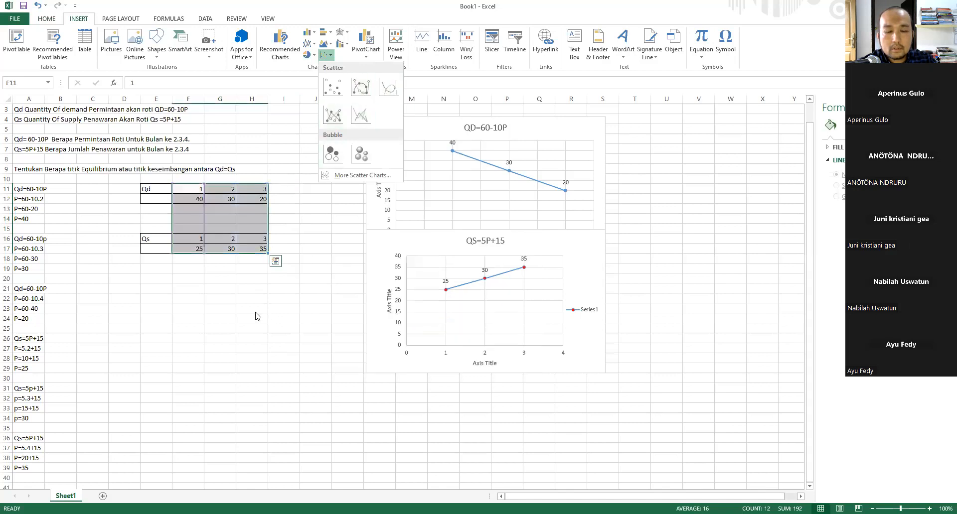
{"action": "left_click", "coordinate": [375, 472]}
{"action": "left_click", "coordinate": [368, 452]}
{"action": "left_click", "coordinate": [378, 467]}
{"action": "left_click", "coordinate": [394, 429]}
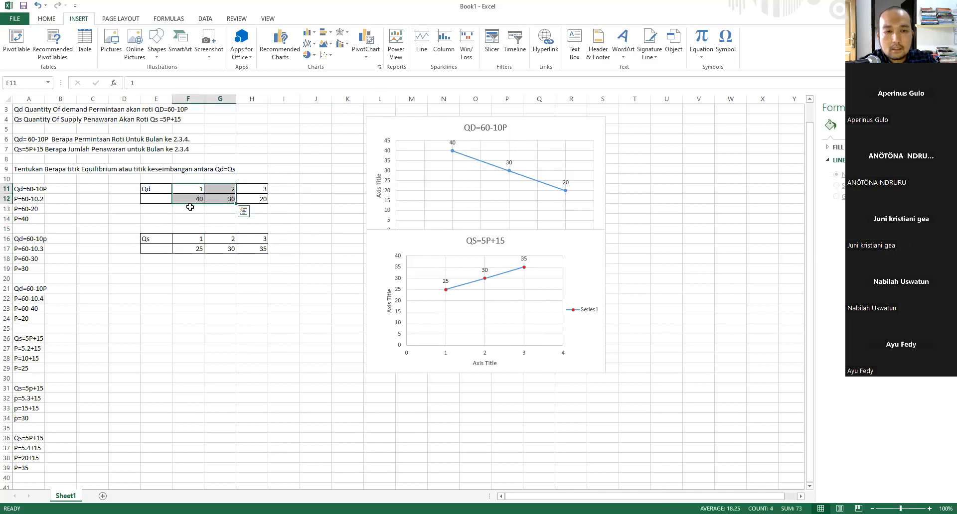
{"action": "left_click_drag", "start_coordinate": [188, 199], "coordinate": [252, 208]}
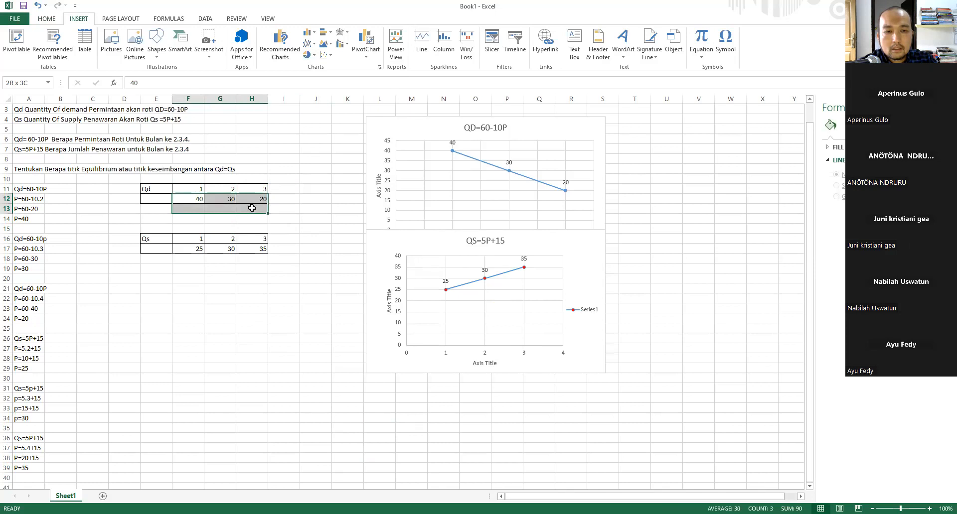
{"action": "left_click", "coordinate": [225, 226]}
{"action": "left_click_drag", "start_coordinate": [189, 199], "coordinate": [248, 237]}
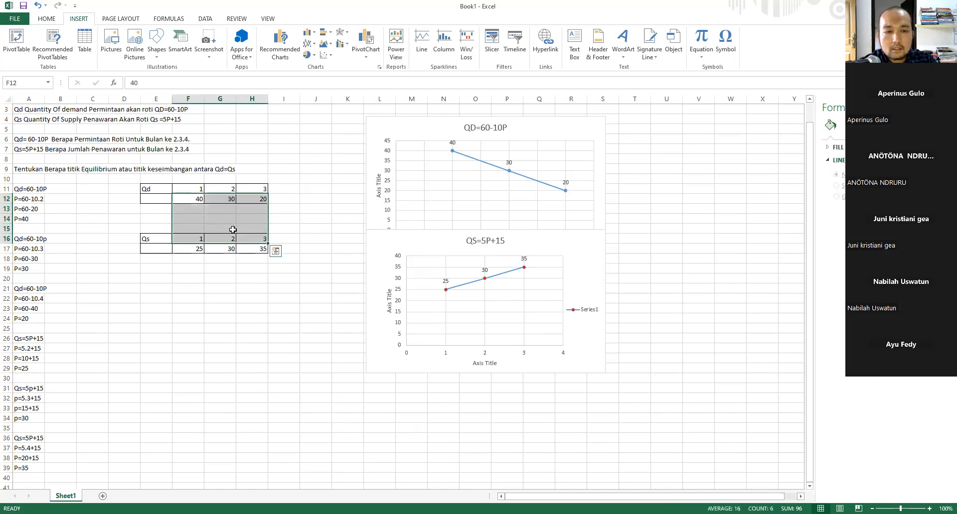
{"action": "right_click", "coordinate": [233, 229]}
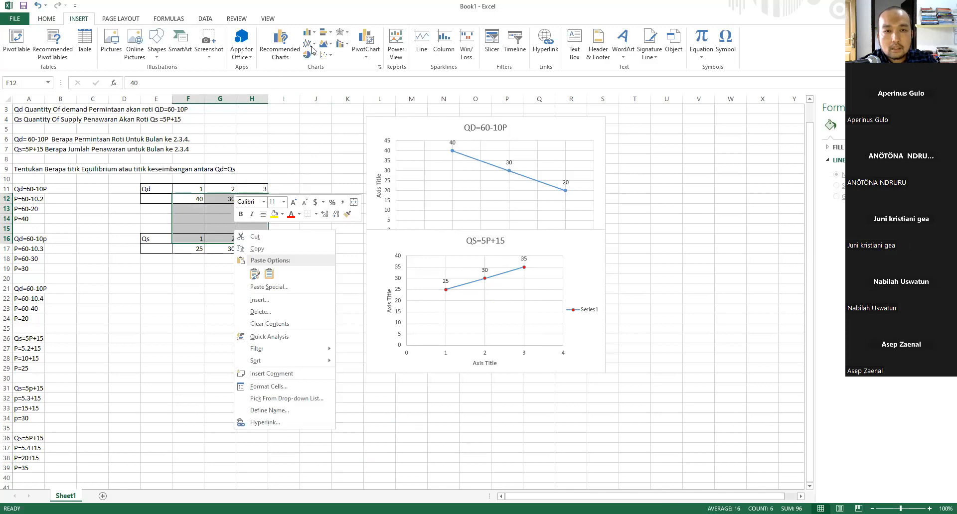
{"action": "left_click", "coordinate": [327, 54]}
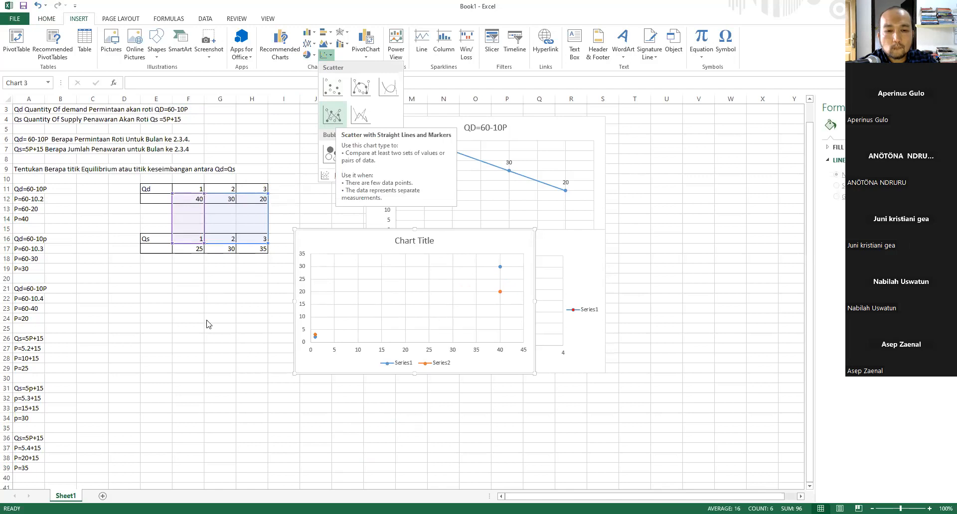
{"action": "left_click", "coordinate": [165, 367]}
- Enter the label Qd in D32 and the values 40, 30 and 20 down cells E32 to E34
{"action": "left_click", "coordinate": [128, 397]}
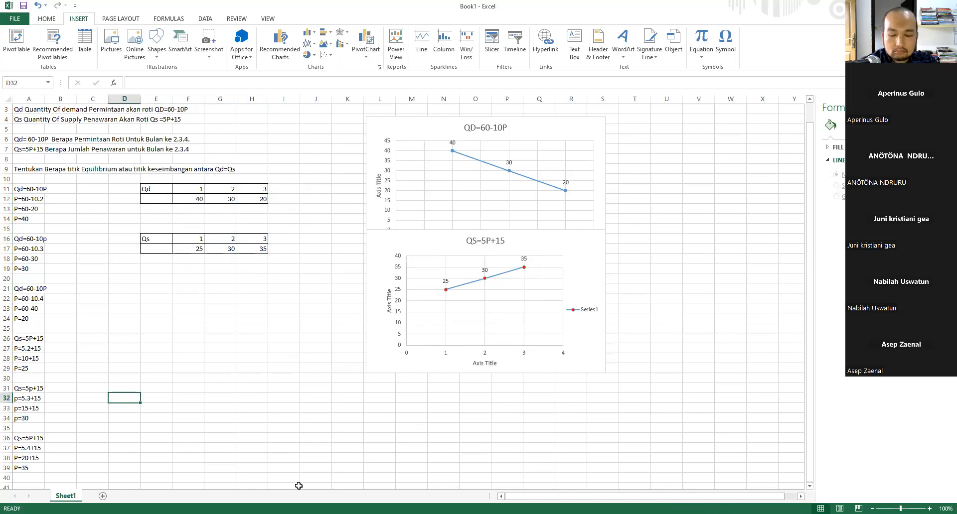
{"action": "type", "text": "Qd"}
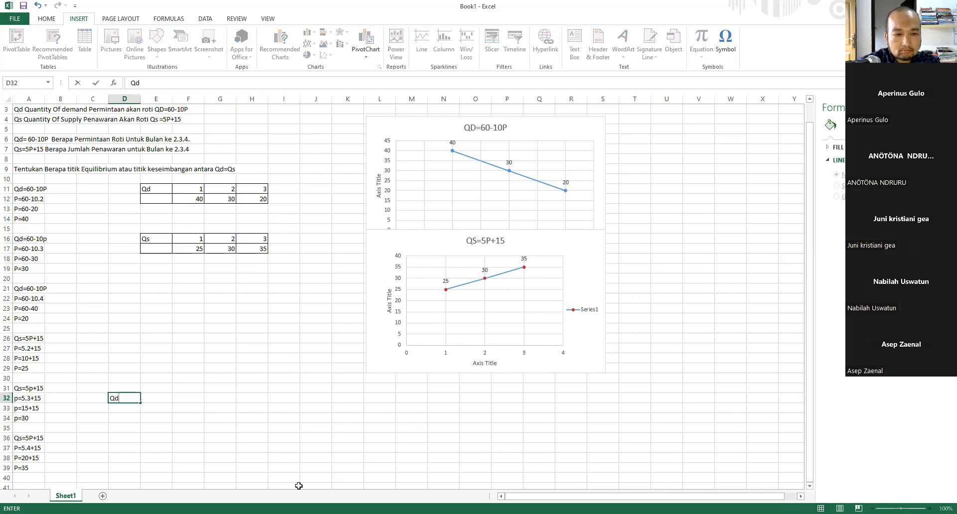
{"action": "key", "text": "Tab"}
{"action": "type", "text": "40"}
{"action": "key", "text": "Return"}
{"action": "type", "text": "30"}
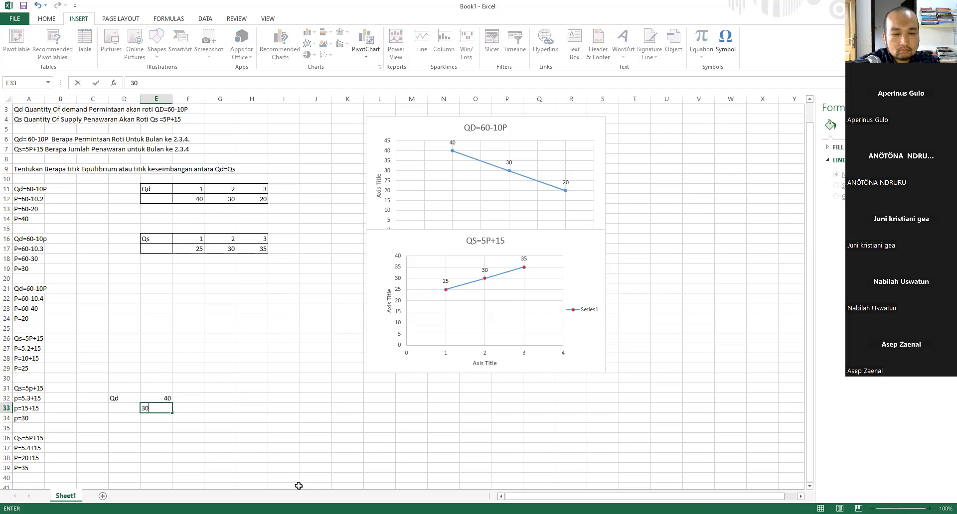
{"action": "key", "text": "Return"}
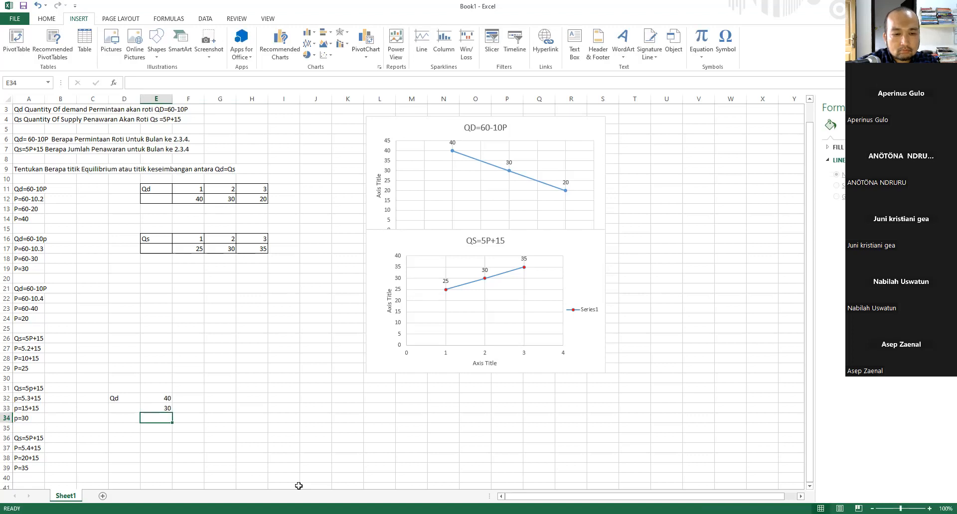
{"action": "type", "text": "20"}
{"action": "key", "text": "Return"}
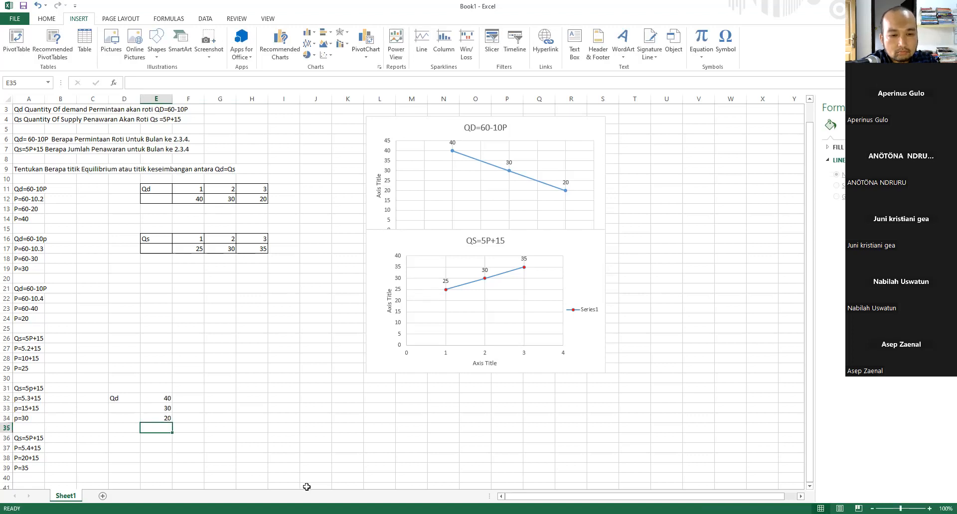
- Enter the supply values 25, 30 and 35 down cells F32 to F34
{"action": "left_click", "coordinate": [196, 399]}
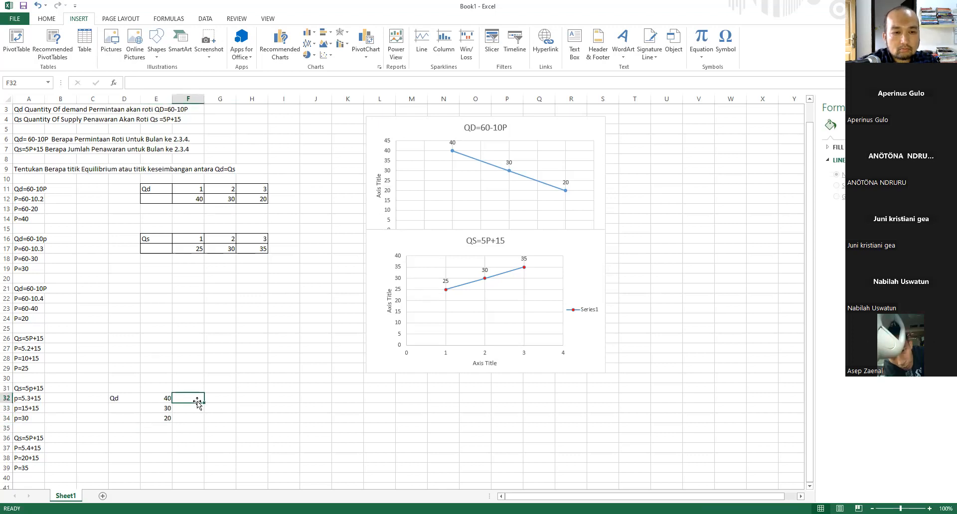
{"action": "type", "text": "25"}
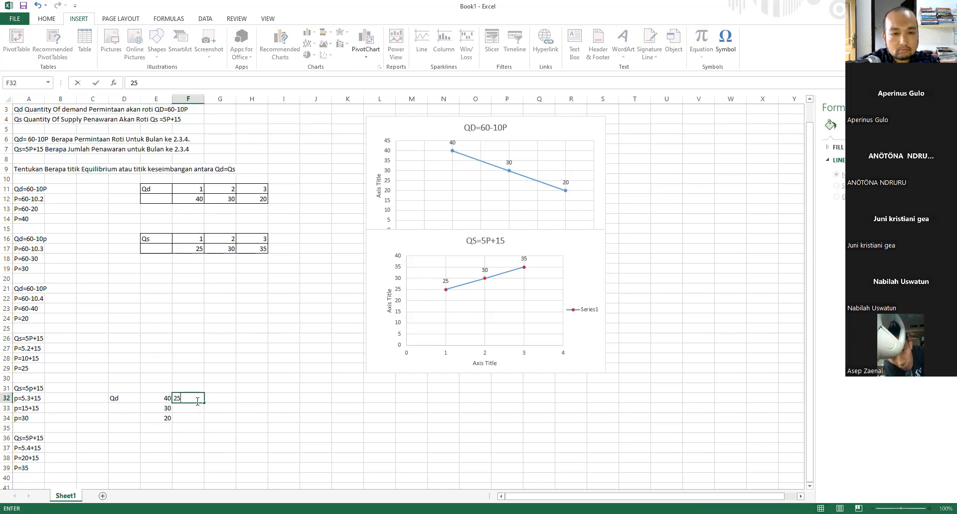
{"action": "key", "text": "Return"}
{"action": "type", "text": "30"}
{"action": "key", "text": "Return"}
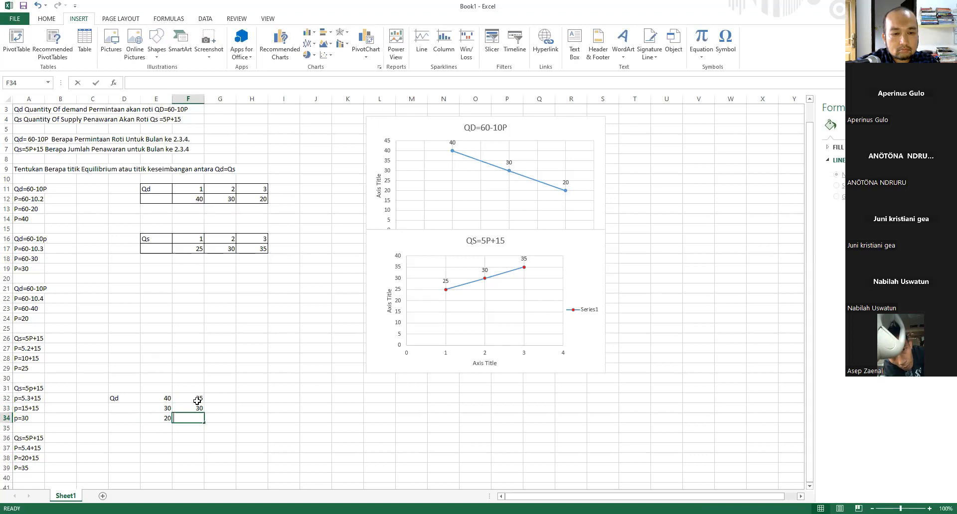
{"action": "type", "text": "35"}
- Add the column headings Qd in E31 and Qs in F31 above the two value columns
{"action": "left_click", "coordinate": [145, 385]}
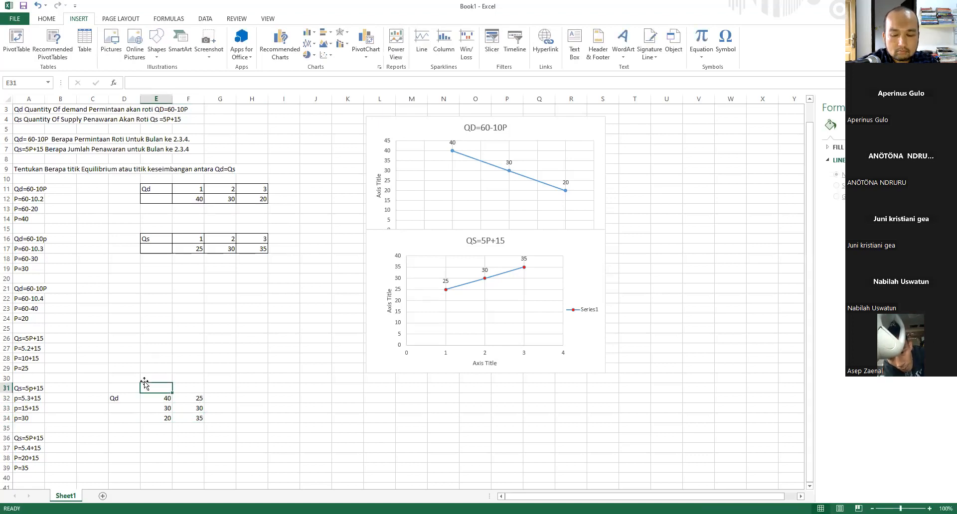
{"action": "type", "text": "Qd"}
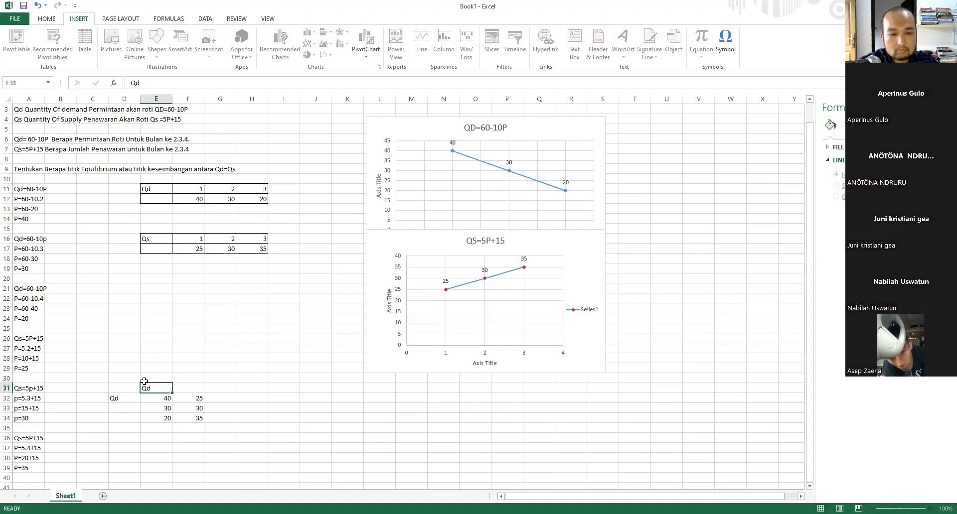
{"action": "key", "text": "Tab"}
{"action": "type", "text": "qS"}
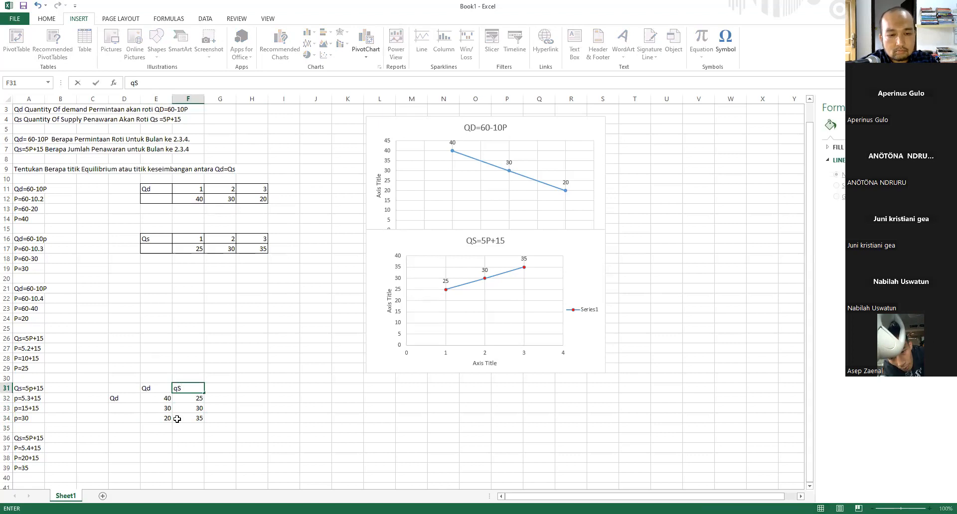
{"action": "left_click", "coordinate": [264, 435]}
- Clear the Qd label from D32, beside the first row of values
{"action": "left_click", "coordinate": [123, 399]}
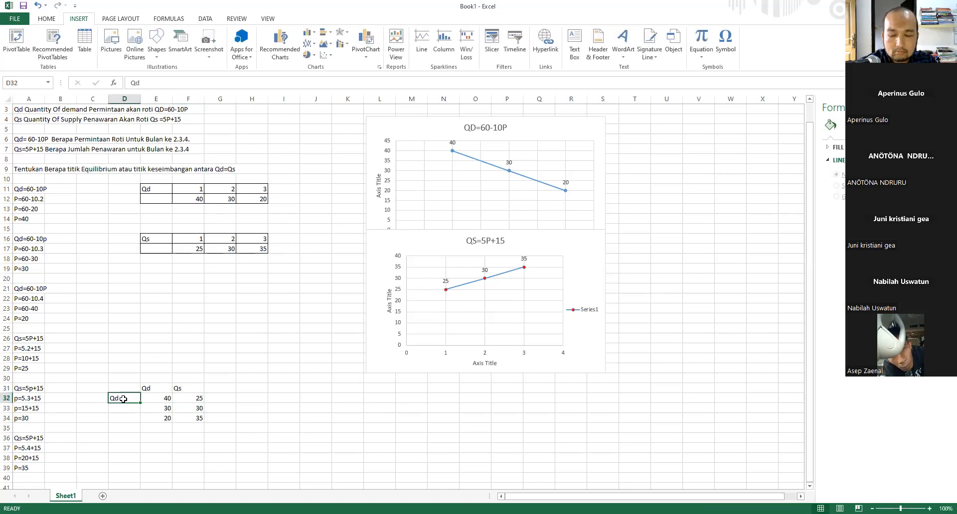
{"action": "key", "text": "BackSpace"}
{"action": "left_click", "coordinate": [311, 426]}
{"action": "left_click_drag", "start_coordinate": [156, 377], "coordinate": [191, 428]}
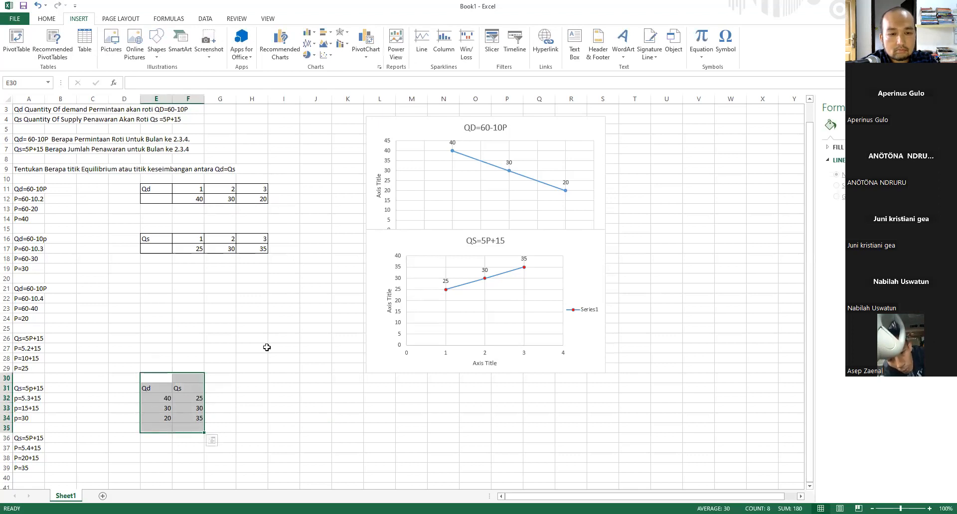
{"action": "left_click", "coordinate": [265, 347]}
{"action": "left_click_drag", "start_coordinate": [152, 402], "coordinate": [190, 418]}
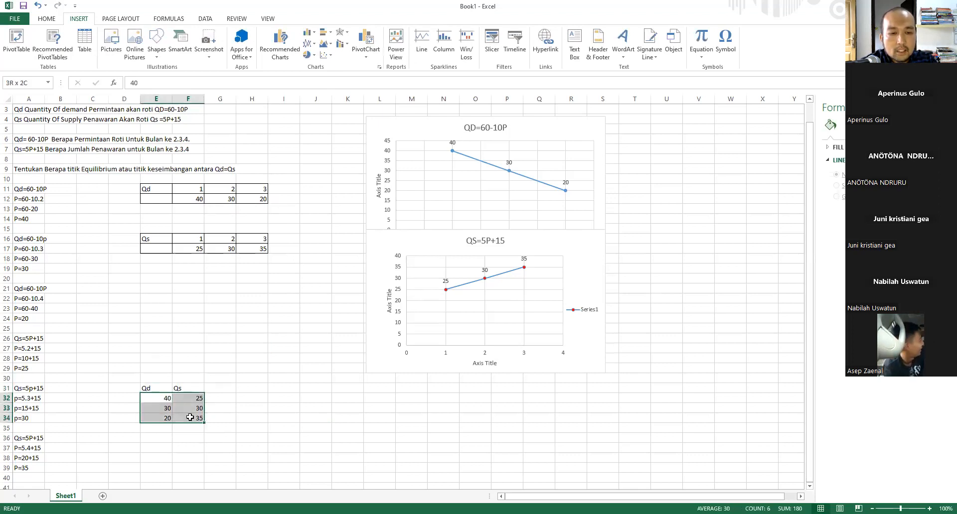
{"action": "left_click", "coordinate": [326, 55]}
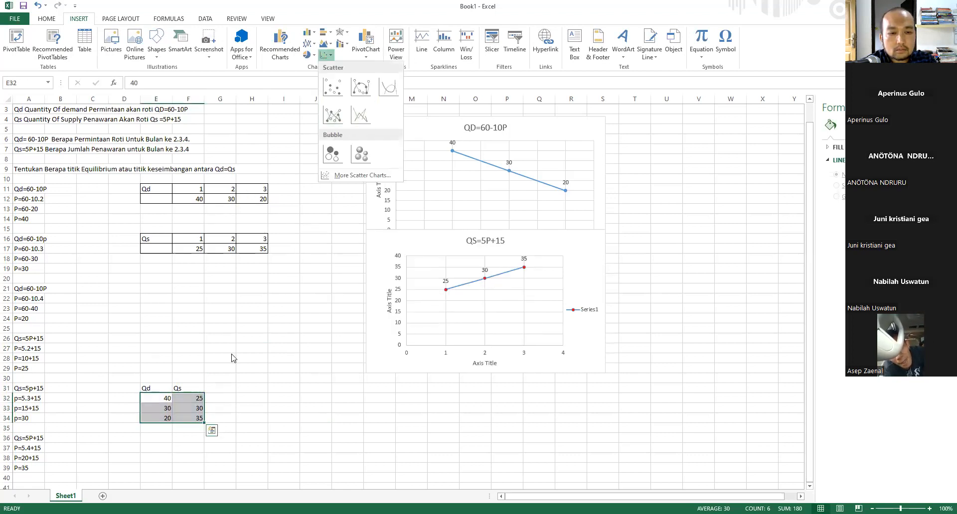
{"action": "left_click", "coordinate": [119, 400]}
- Number the three value rows 1, 2 and 3 down cells D32 to D34
{"action": "left_click", "coordinate": [121, 399]}
{"action": "type", "text": "1"}
{"action": "key", "text": "Return"}
{"action": "type", "text": "2"}
{"action": "key", "text": "Return"}
{"action": "type", "text": "3"}
{"action": "key", "text": "Return"}
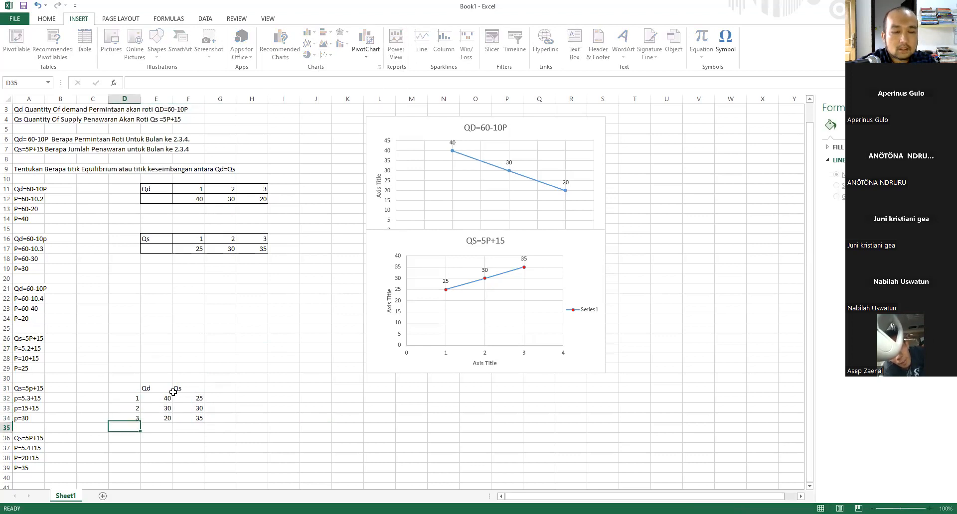
- Apply all borders to the combined Qd and Qs table in D31:G34
{"action": "mouse_move", "coordinate": [123, 390]}
{"action": "left_mouse_down"}
{"action": "mouse_move", "coordinate": [209, 423]}
{"action": "mouse_move", "coordinate": [224, 408]}
{"action": "left_mouse_up"}
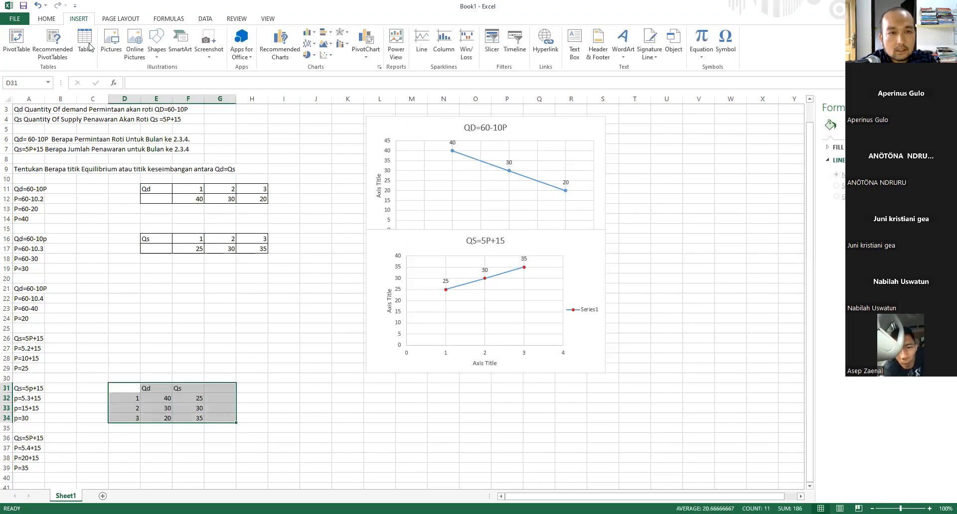
{"action": "left_click", "coordinate": [47, 20]}
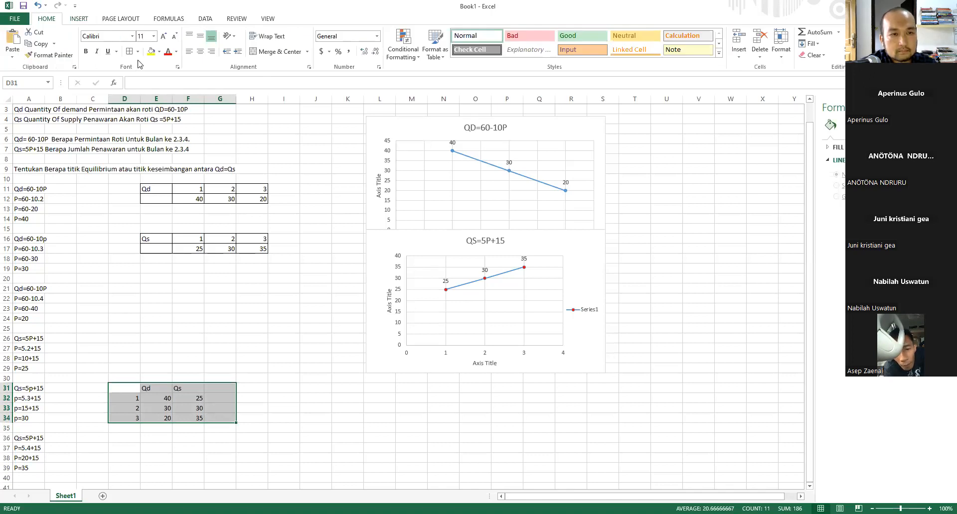
{"action": "left_click", "coordinate": [138, 51]}
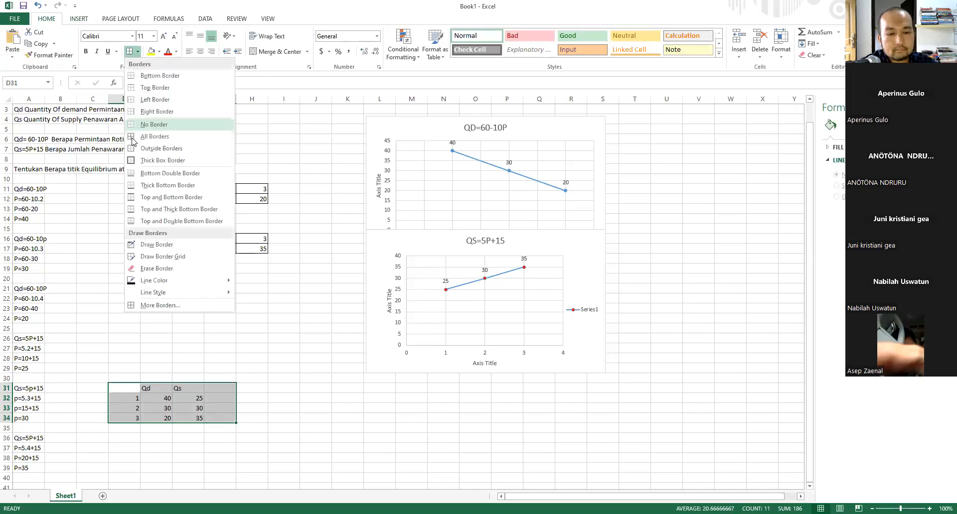
{"action": "left_click", "coordinate": [132, 136]}
{"action": "left_click", "coordinate": [380, 447]}
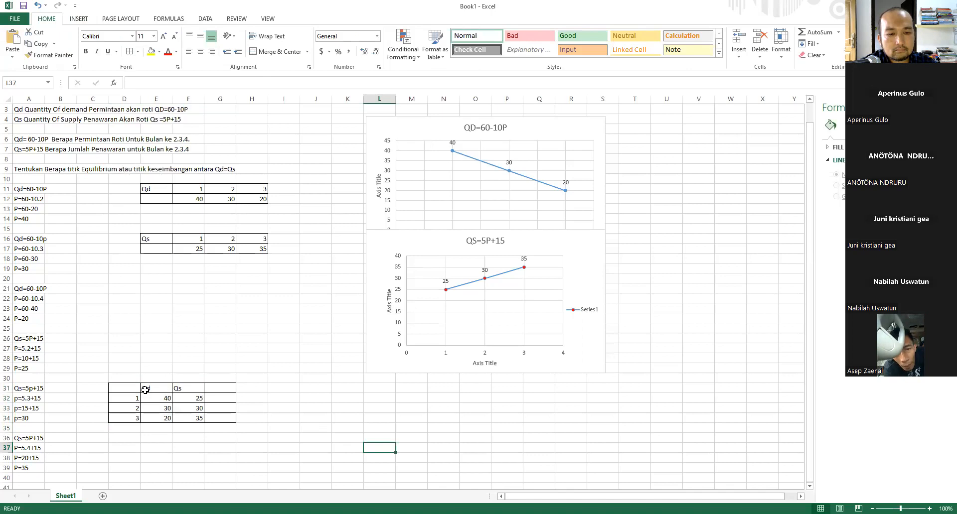
{"action": "left_click", "coordinate": [280, 400]}
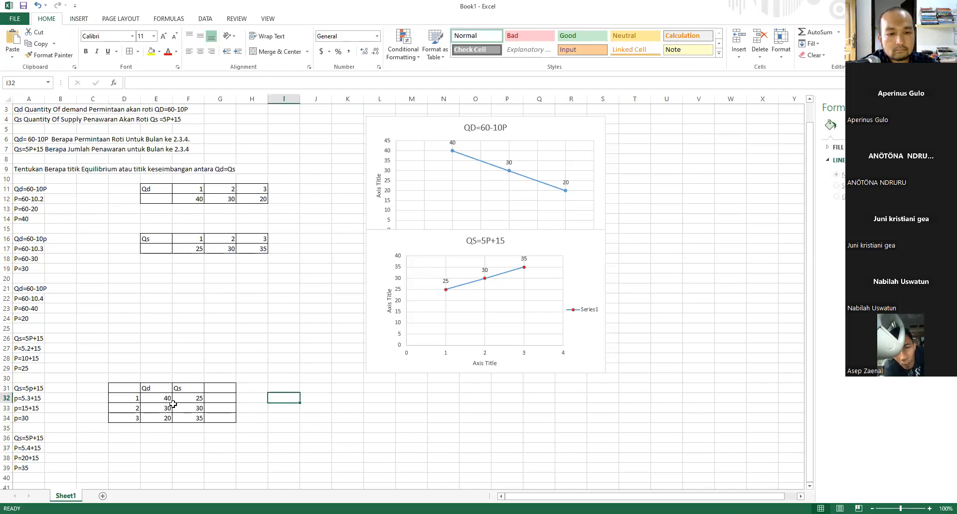
{"action": "left_click_drag", "start_coordinate": [164, 398], "coordinate": [195, 418]}
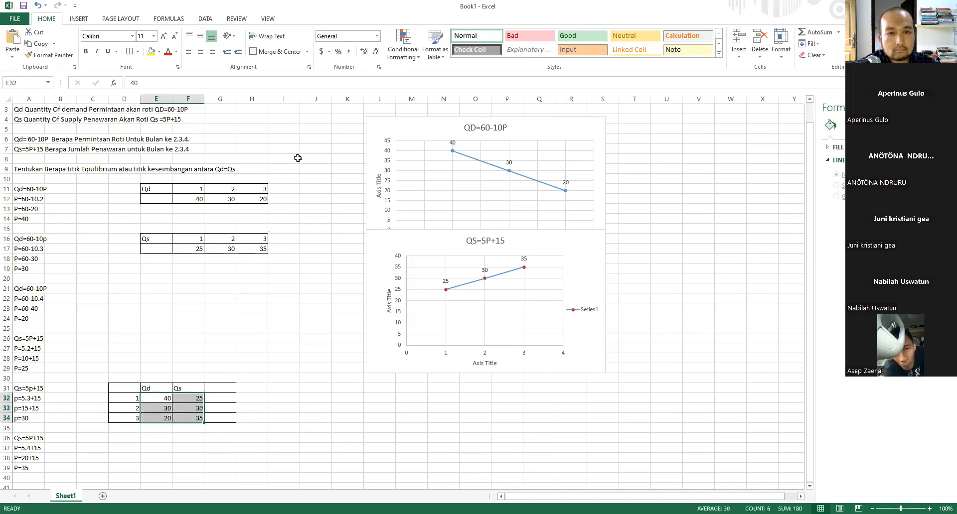
{"action": "left_click", "coordinate": [80, 19]}
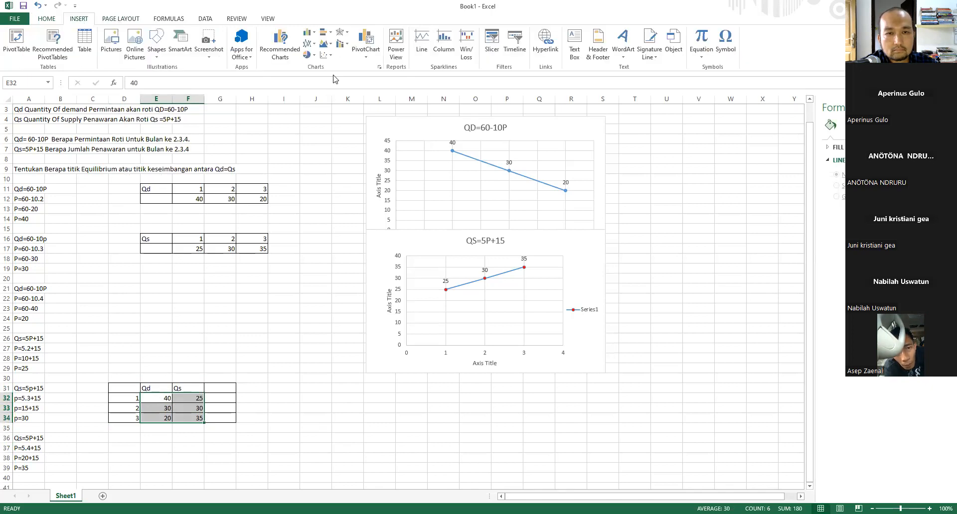
{"action": "left_click", "coordinate": [327, 55]}
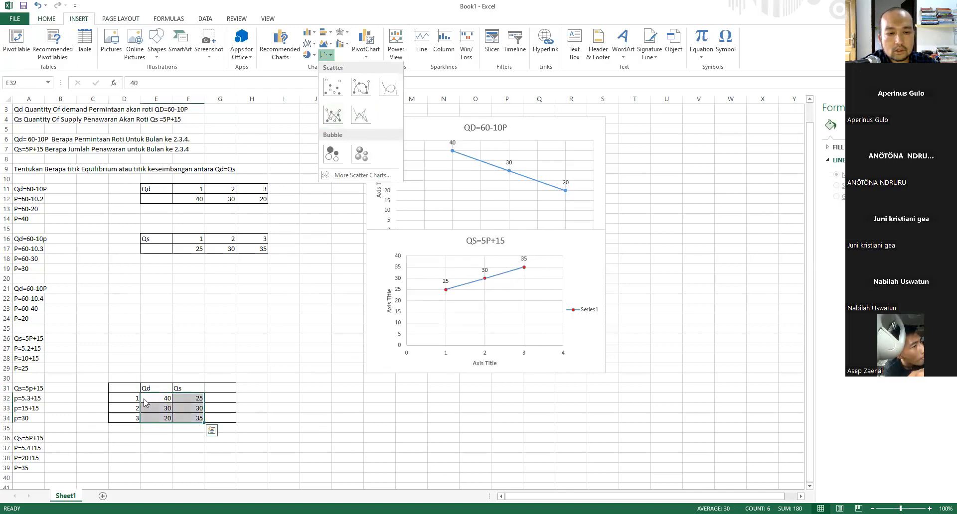
{"action": "double_click", "coordinate": [121, 399]}
{"action": "left_click_drag", "start_coordinate": [121, 398], "coordinate": [156, 429]}
{"action": "left_click", "coordinate": [156, 429]}
- Insert a scatter chart with straight lines and markers from D32:F35 and place it below the QS=5P+15 chart
{"action": "left_click_drag", "start_coordinate": [120, 401], "coordinate": [189, 429]}
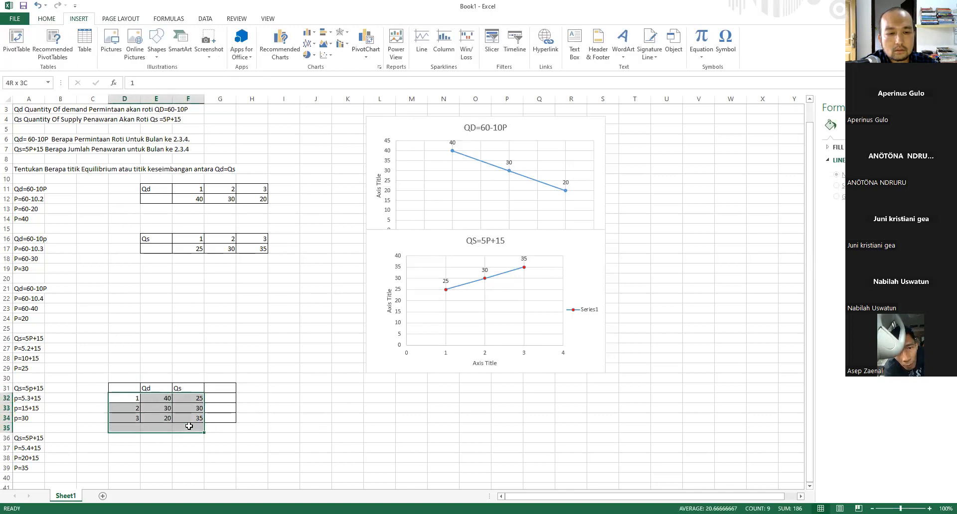
{"action": "left_click", "coordinate": [327, 55]}
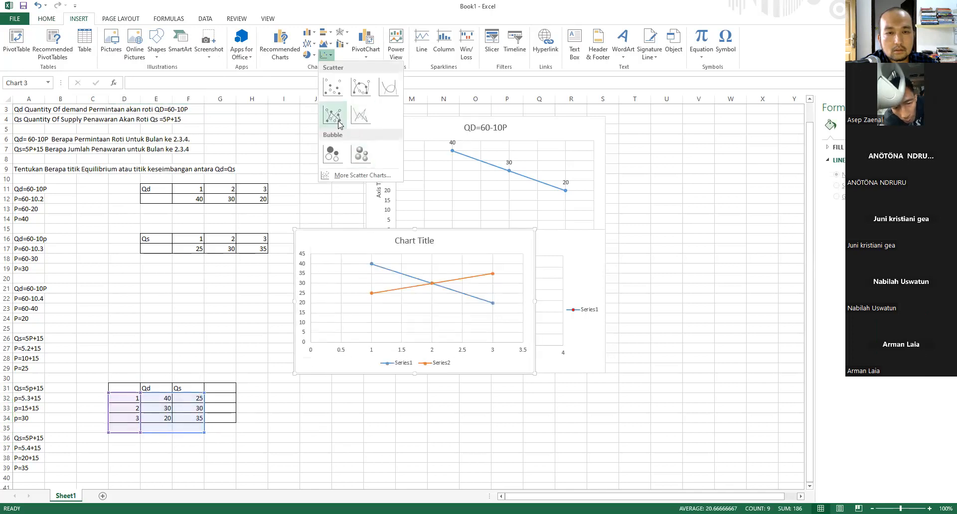
{"action": "left_click", "coordinate": [466, 288]}
{"action": "left_click_drag", "start_coordinate": [466, 289], "coordinate": [500, 391]}
- Title the combined Qd and Qs chart "titik Ekulibrium"
{"action": "left_click", "coordinate": [500, 392]}
{"action": "type", "text": "Titi"}
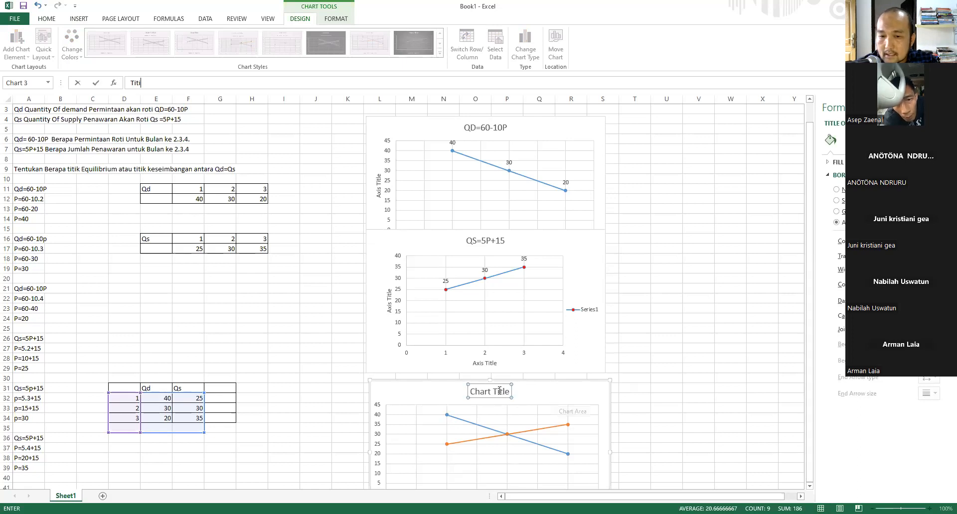
{"action": "key", "text": "Return"}
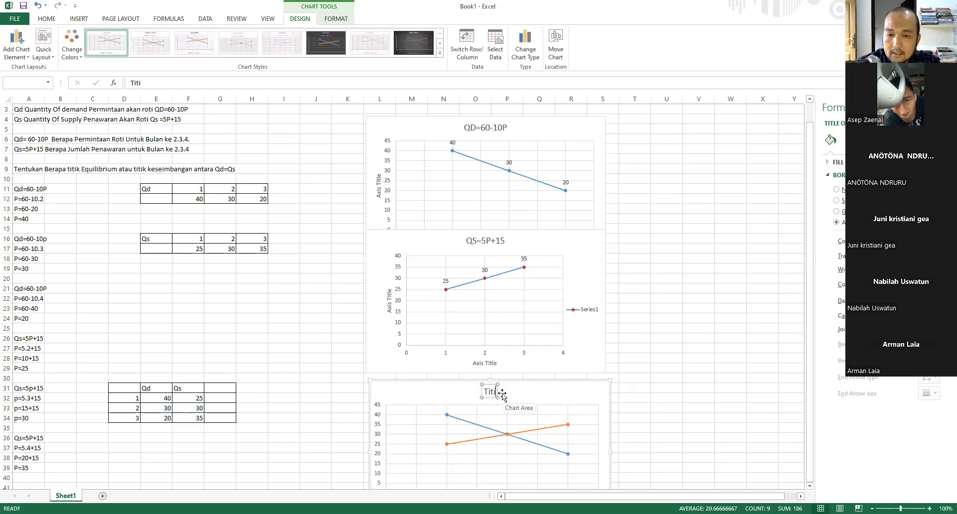
{"action": "key", "text": "BackSpace"}
{"action": "key", "text": "BackSpace"}
{"action": "key", "text": "BackSpace"}
{"action": "key", "text": "BackSpace"}
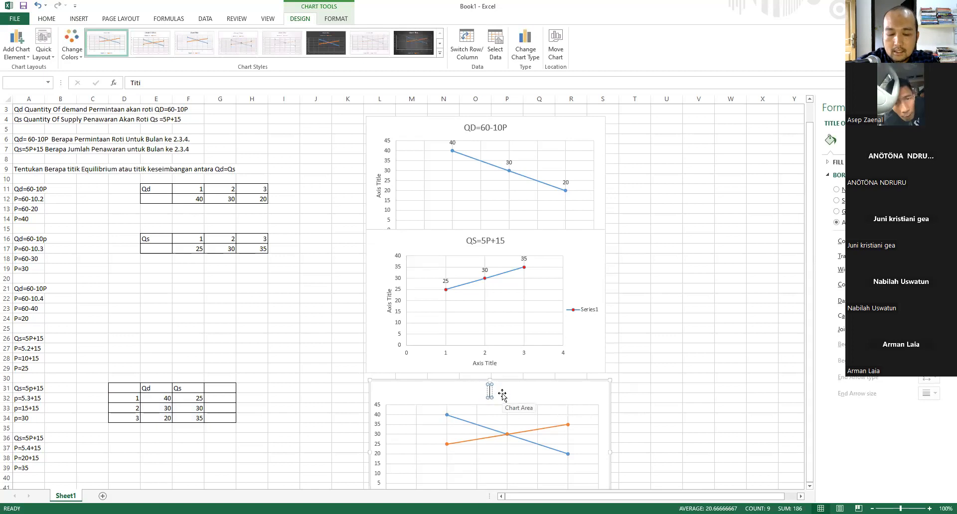
{"action": "type", "text": "titik"}
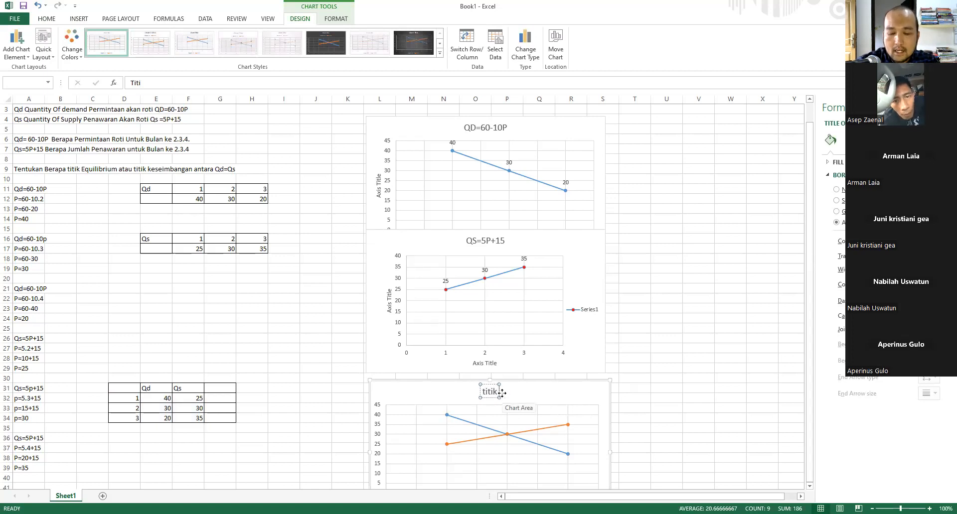
{"action": "type", "text": " Ekui"}
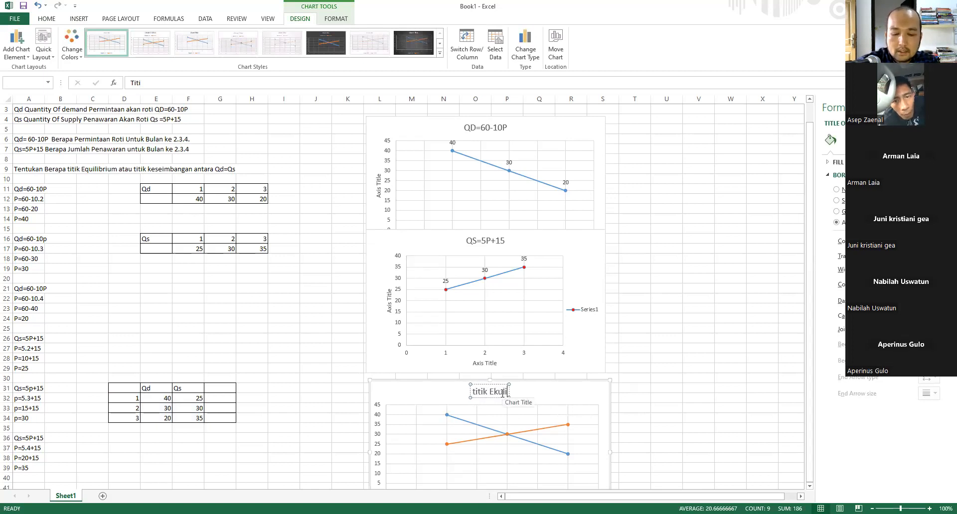
{"action": "key", "text": "BackSpace"}
{"action": "type", "text": "librium"}
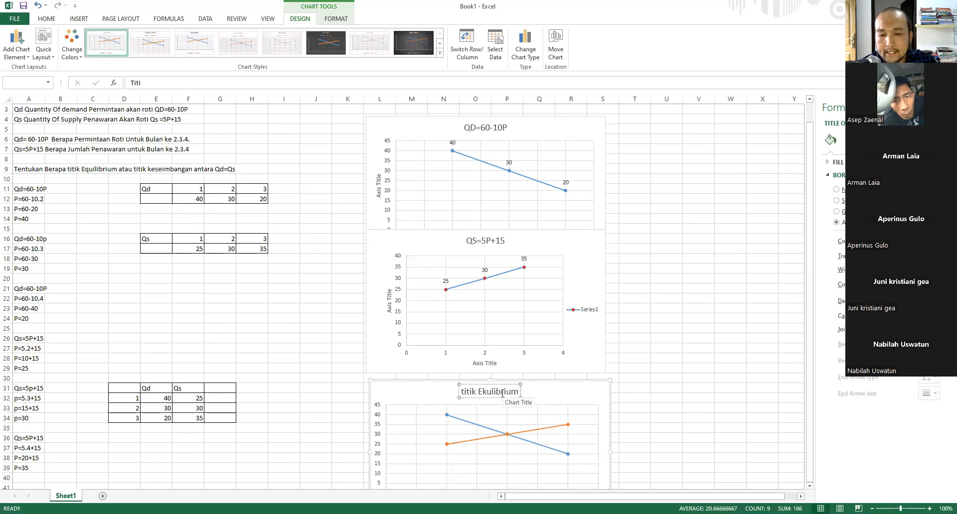
{"action": "left_click", "coordinate": [661, 410]}
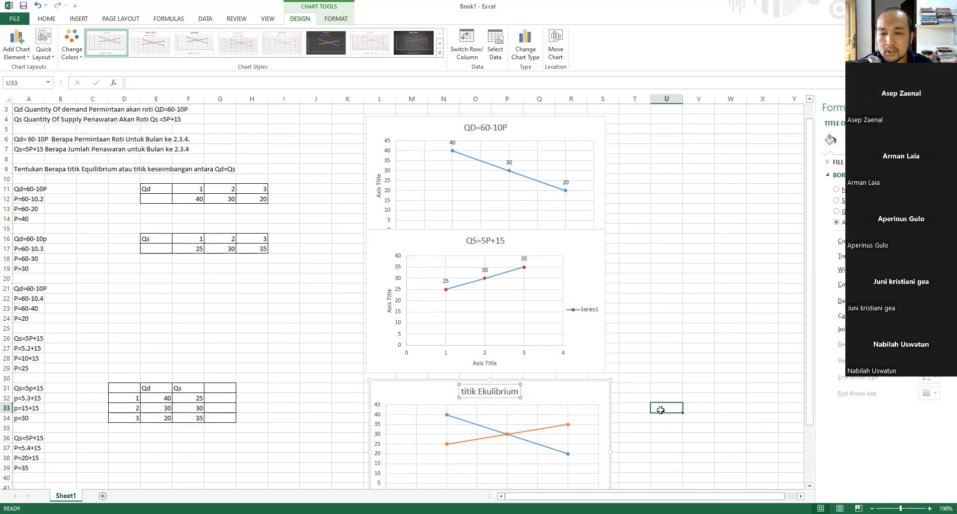
- Add axis titles and data labels to the titik Ekulibrium chart
{"action": "scroll", "coordinate": [660, 409], "scroll_direction": "down", "scroll_amount": 3}
{"action": "left_click", "coordinate": [572, 414]}
{"action": "scroll", "coordinate": [572, 413], "scroll_direction": "down", "scroll_amount": 1}
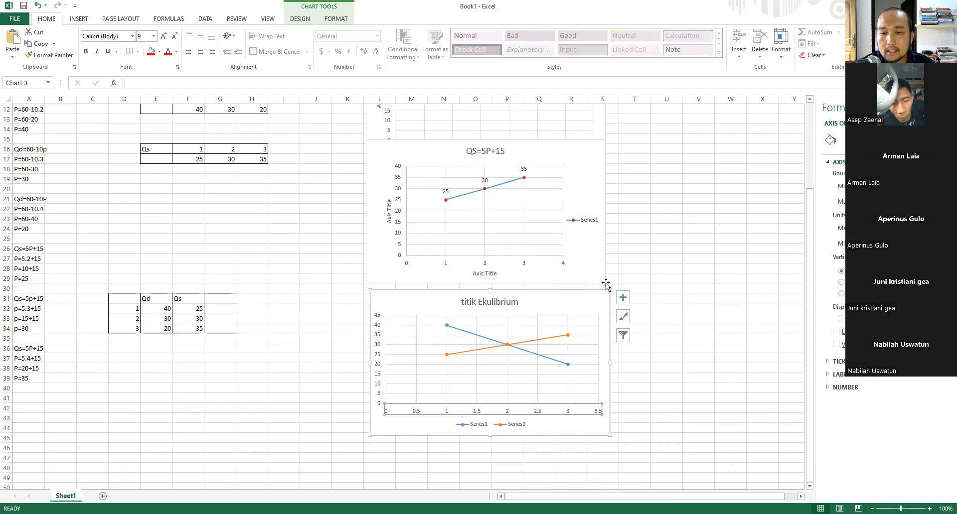
{"action": "left_click", "coordinate": [622, 301]}
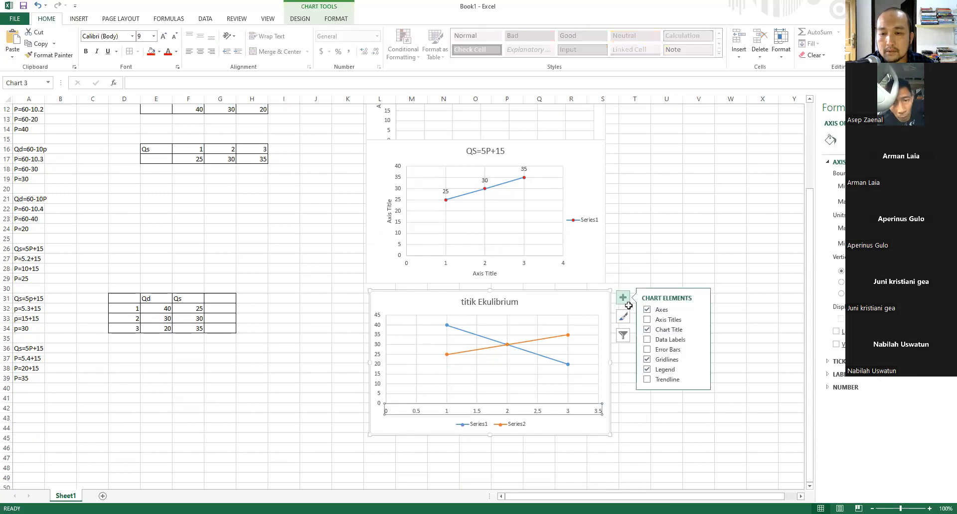
{"action": "left_click", "coordinate": [647, 322]}
{"action": "left_click", "coordinate": [647, 339]}
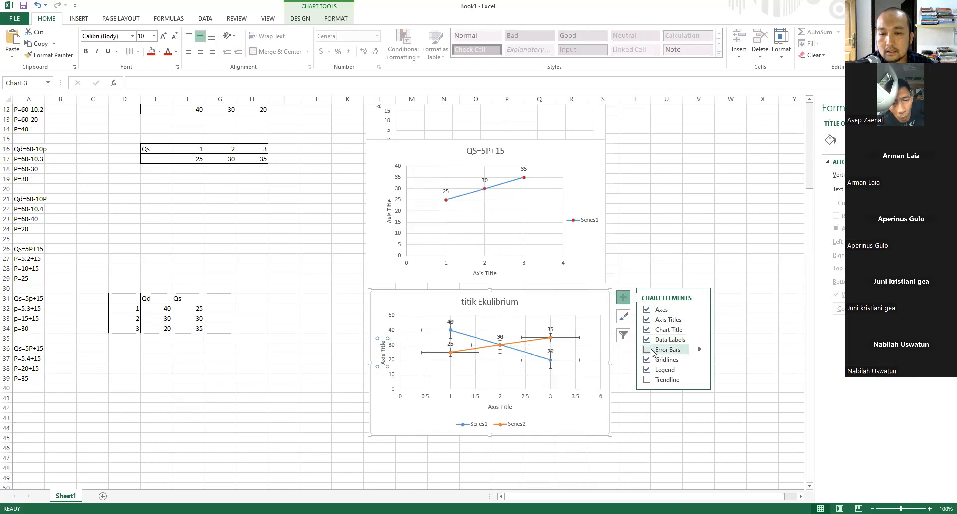
- Add a trendline based on Series1 to the titik Ekulibrium chart
{"action": "left_click", "coordinate": [646, 381]}
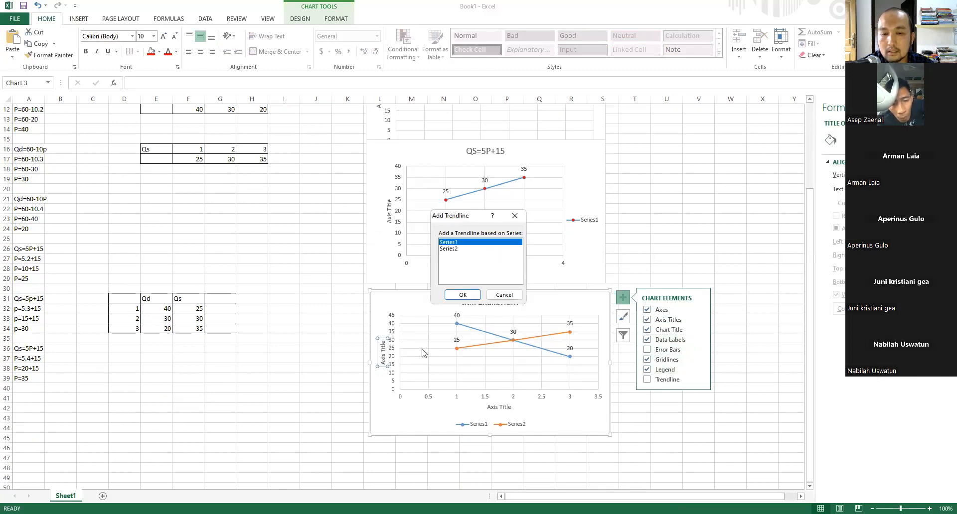
{"action": "left_click", "coordinate": [462, 295]}
{"action": "left_click", "coordinate": [675, 442]}
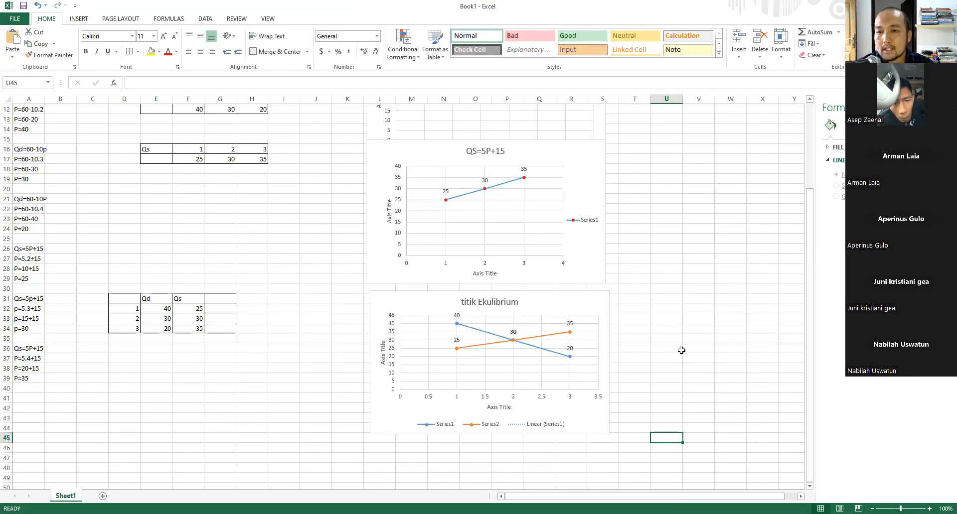
{"action": "left_click", "coordinate": [679, 326]}
{"action": "left_click_drag", "start_coordinate": [226, 297], "coordinate": [229, 318]}
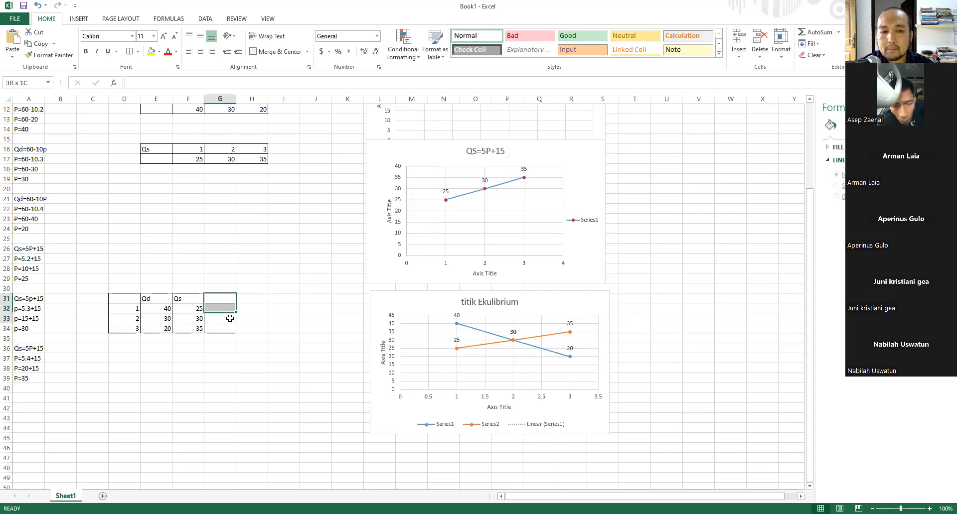
{"action": "left_click", "coordinate": [253, 357]}
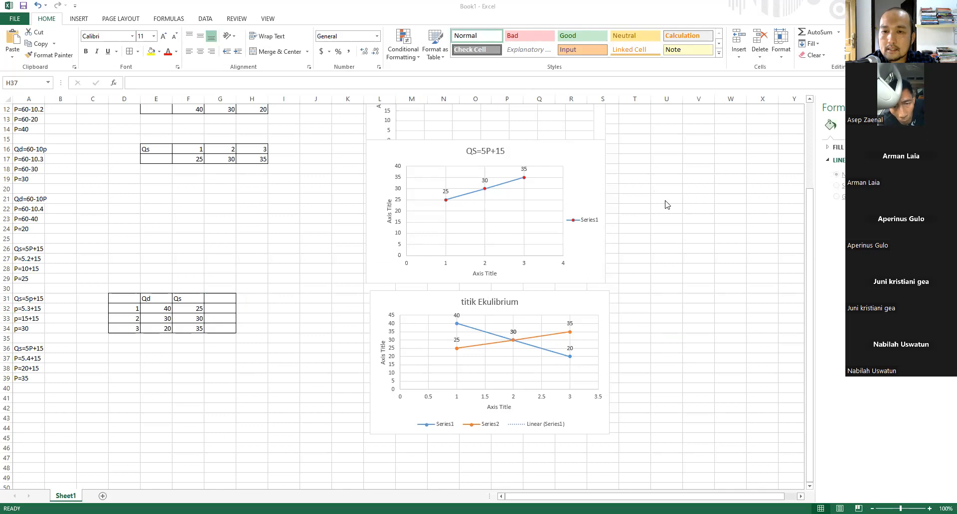
{"action": "scroll", "coordinate": [663, 201], "scroll_direction": "up", "scroll_amount": 4}
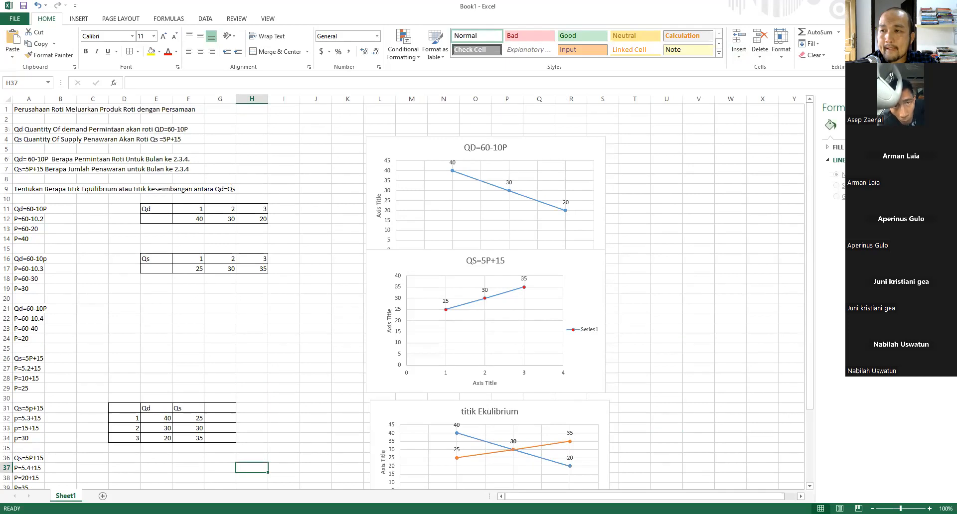
{"action": "left_click", "coordinate": [945, 6]}
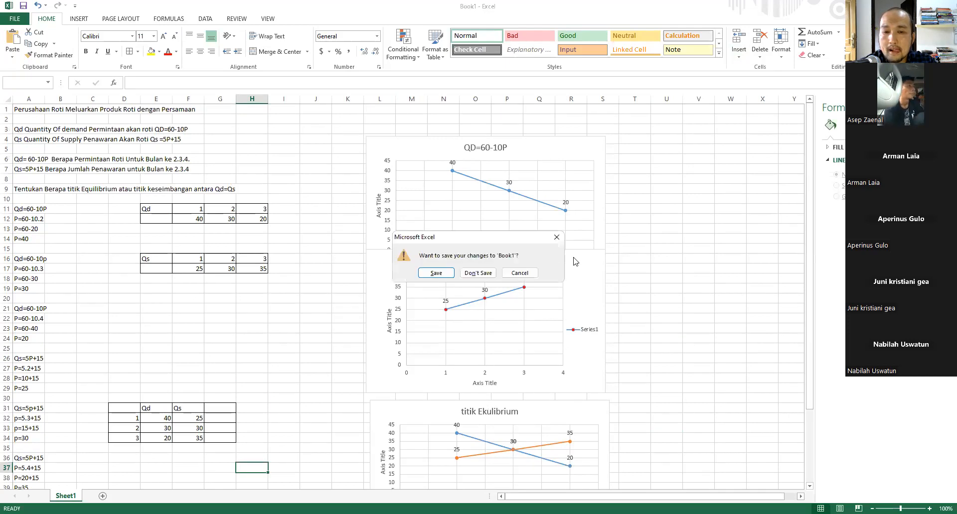
{"action": "left_click", "coordinate": [520, 273]}
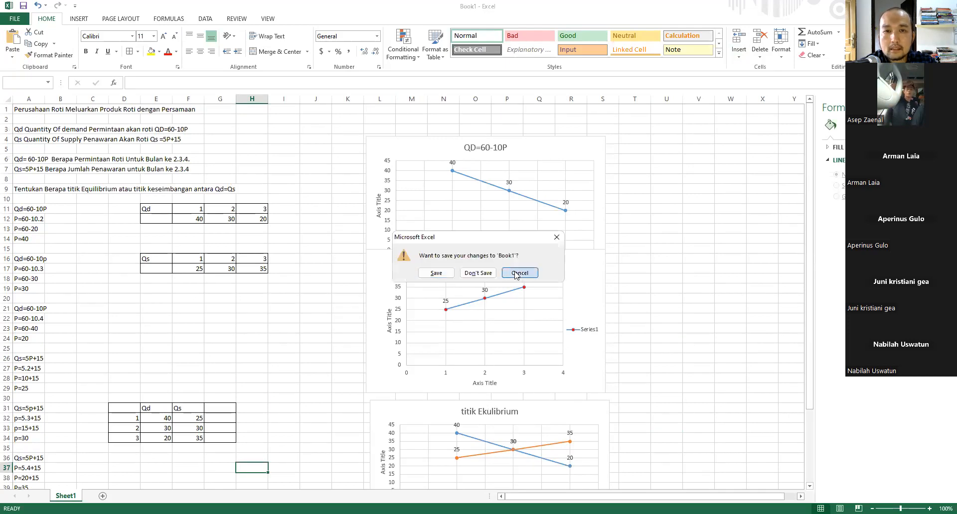
{"action": "left_click", "coordinate": [508, 45]}
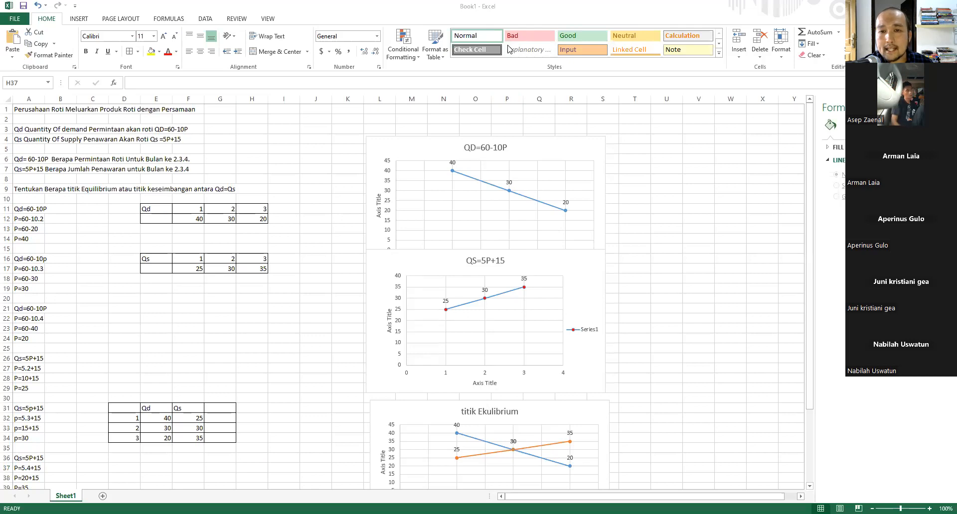